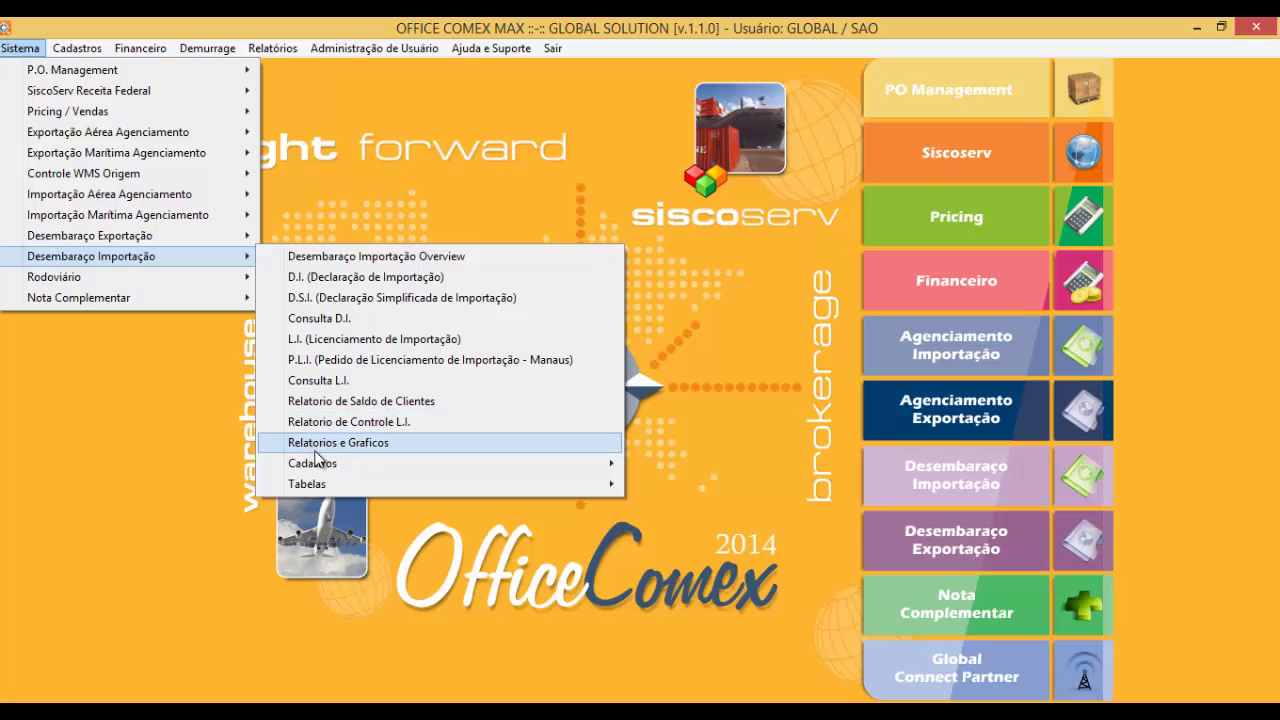
# Open the Desembaraço Importação Overview list of import customs clearance processes.
pyautogui.moveTo(320, 466)
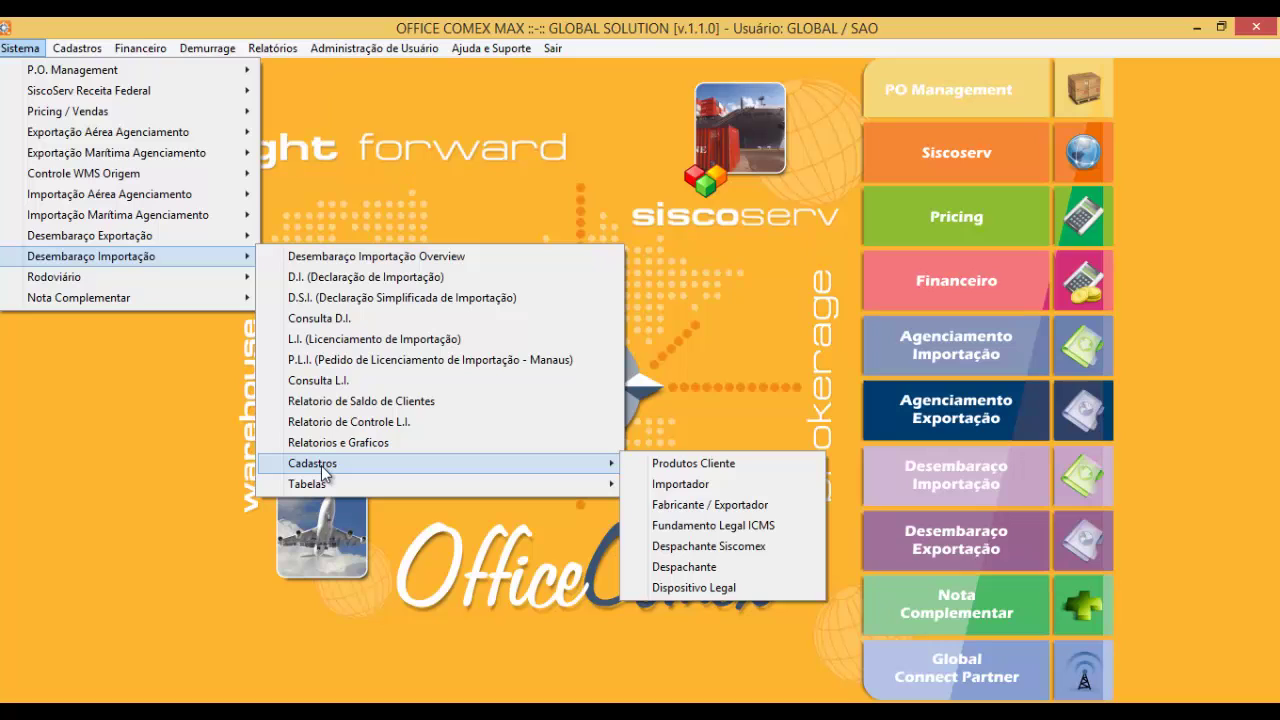
pyautogui.moveTo(336, 487)
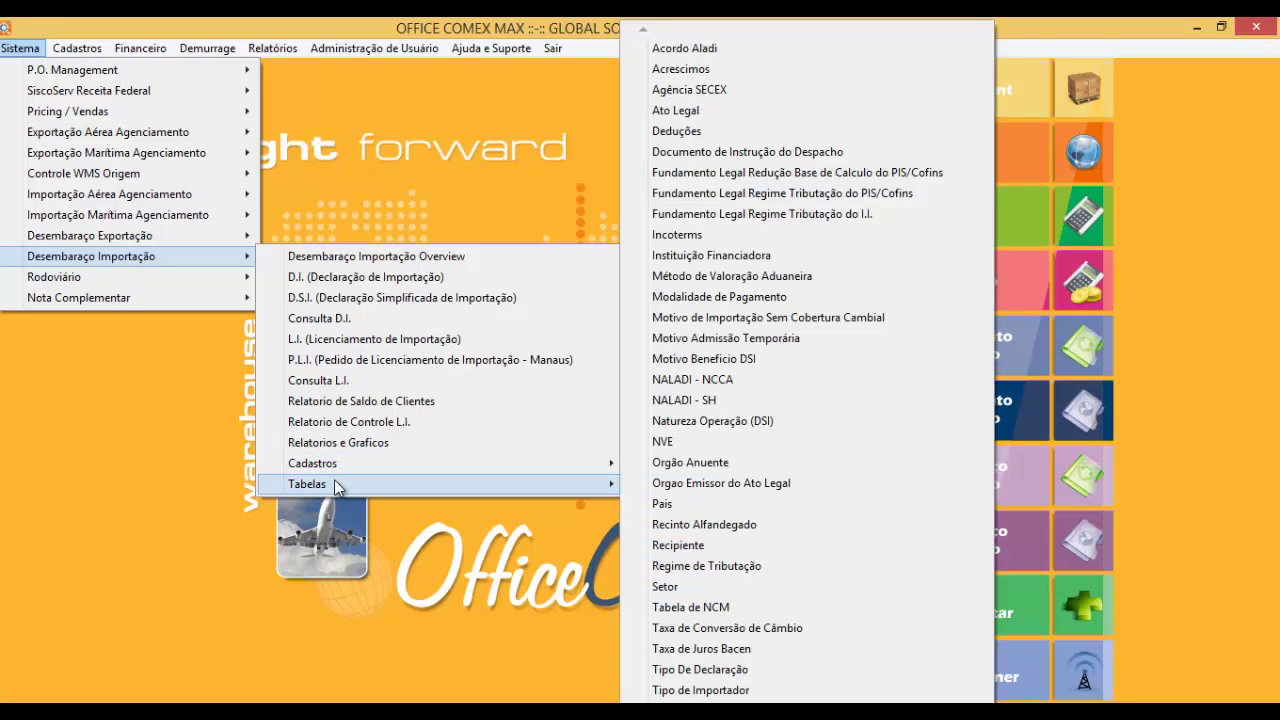
pyautogui.click(333, 257)
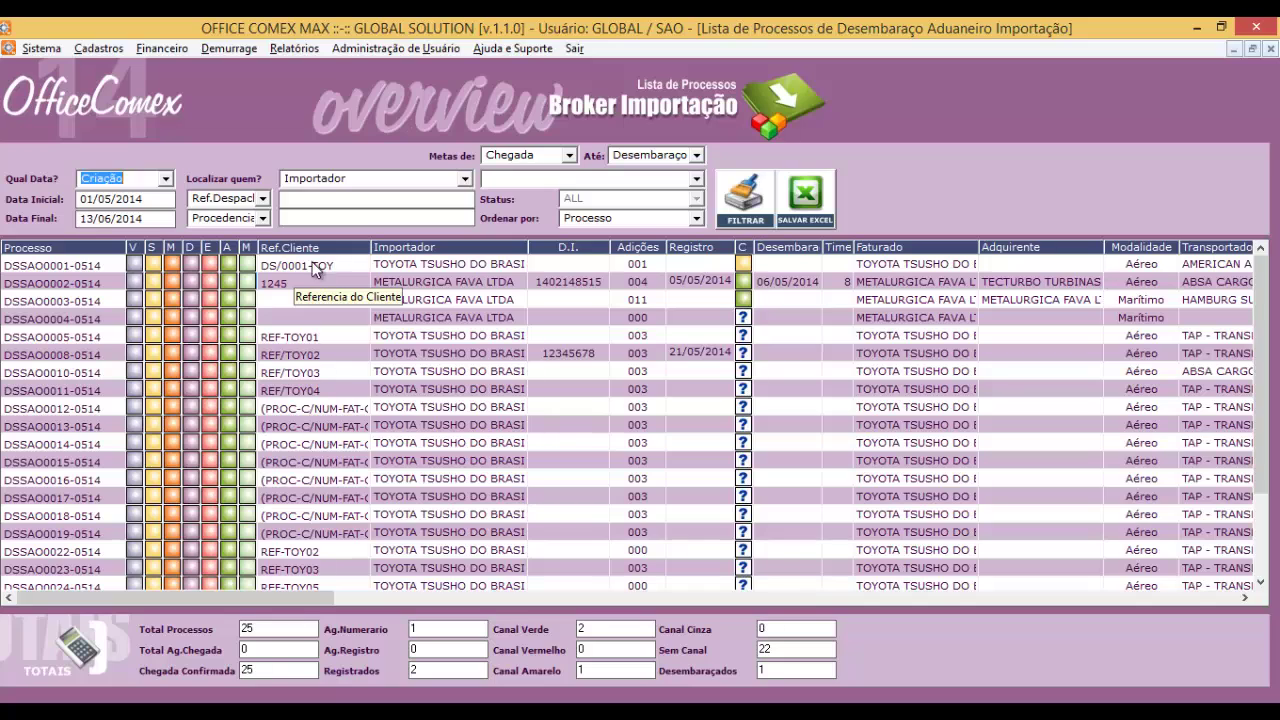
# Examine the filter options available for the date type, the process reference type, and the origin or customs unit criteria.
pyautogui.click(167, 180)
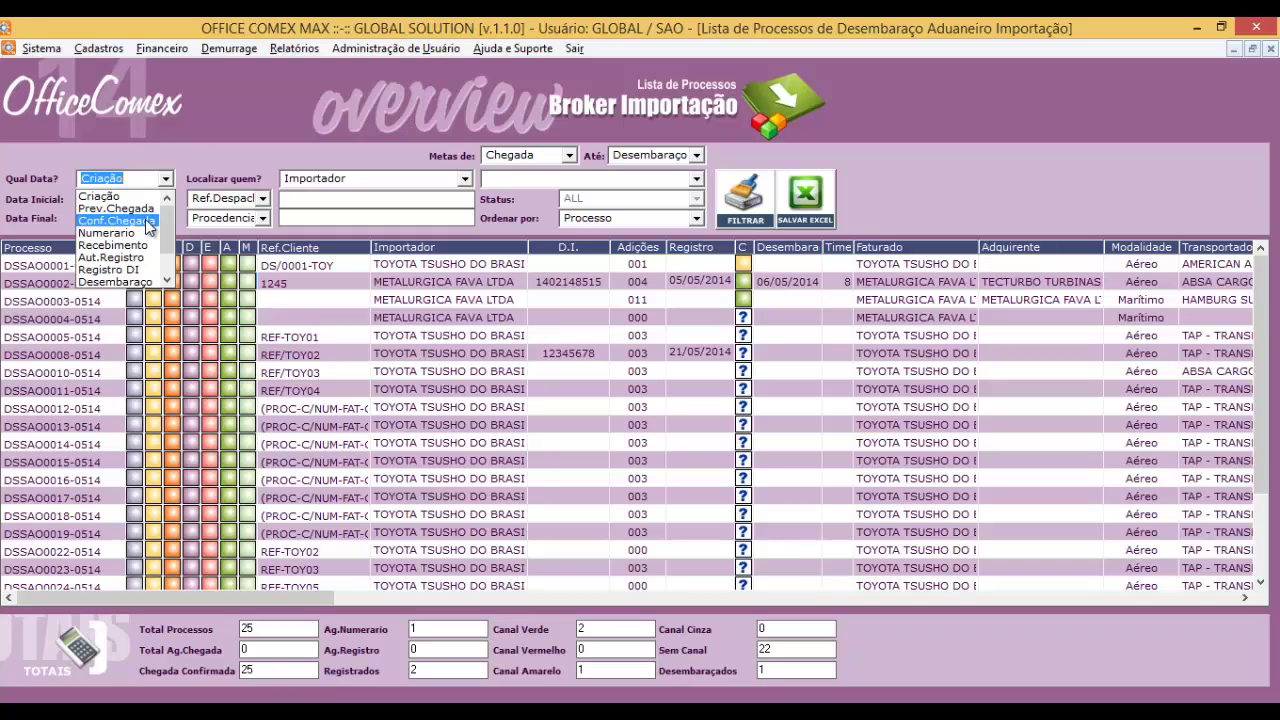
pyautogui.click(168, 284)
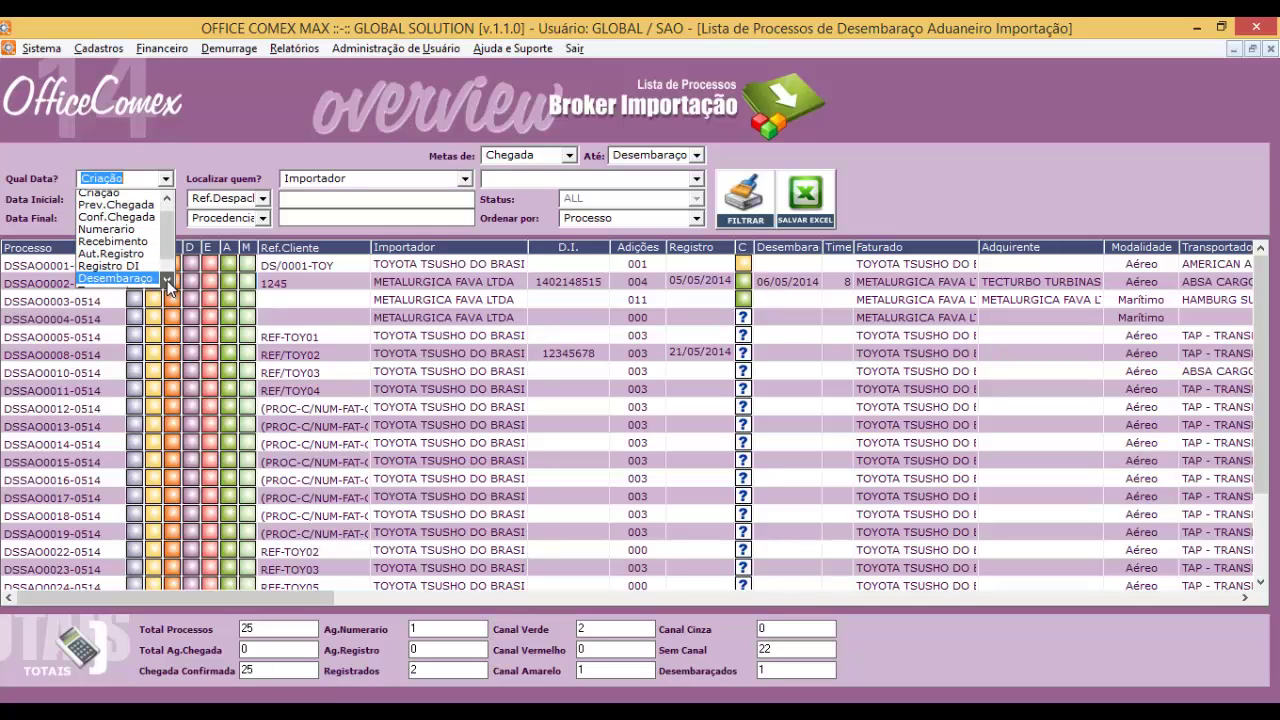
pyautogui.click(168, 284)
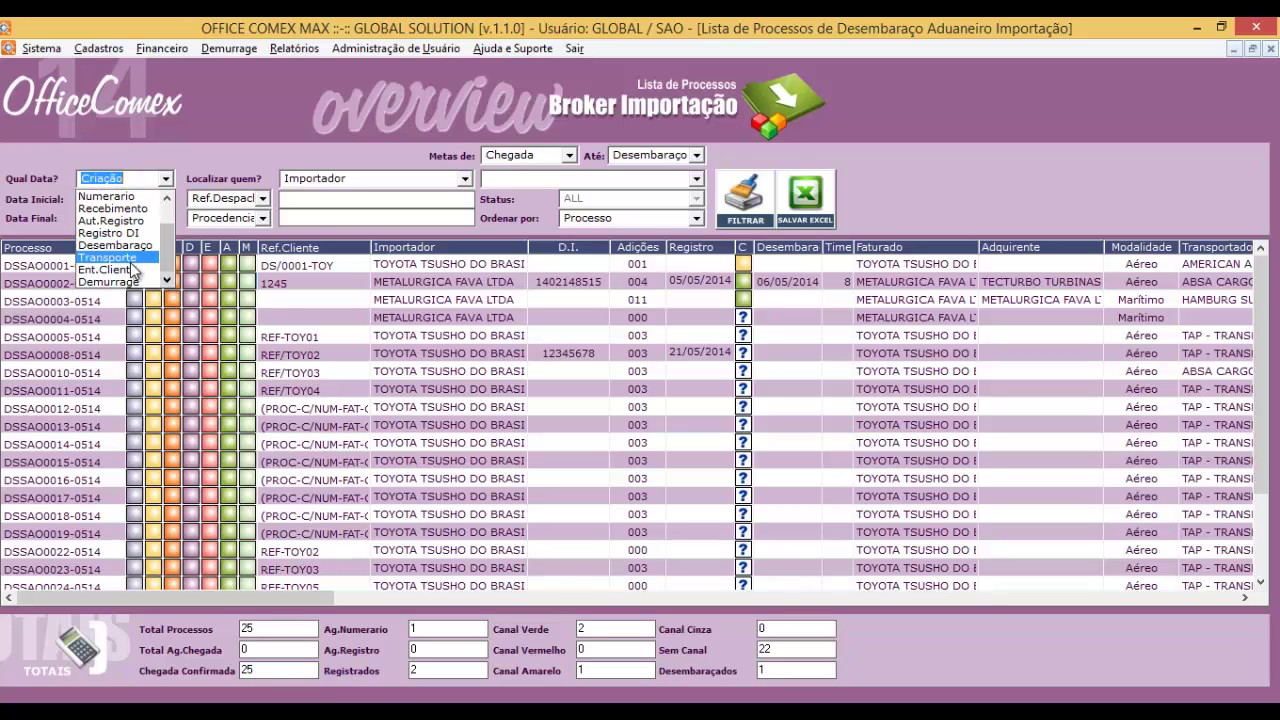
pyautogui.click(186, 113)
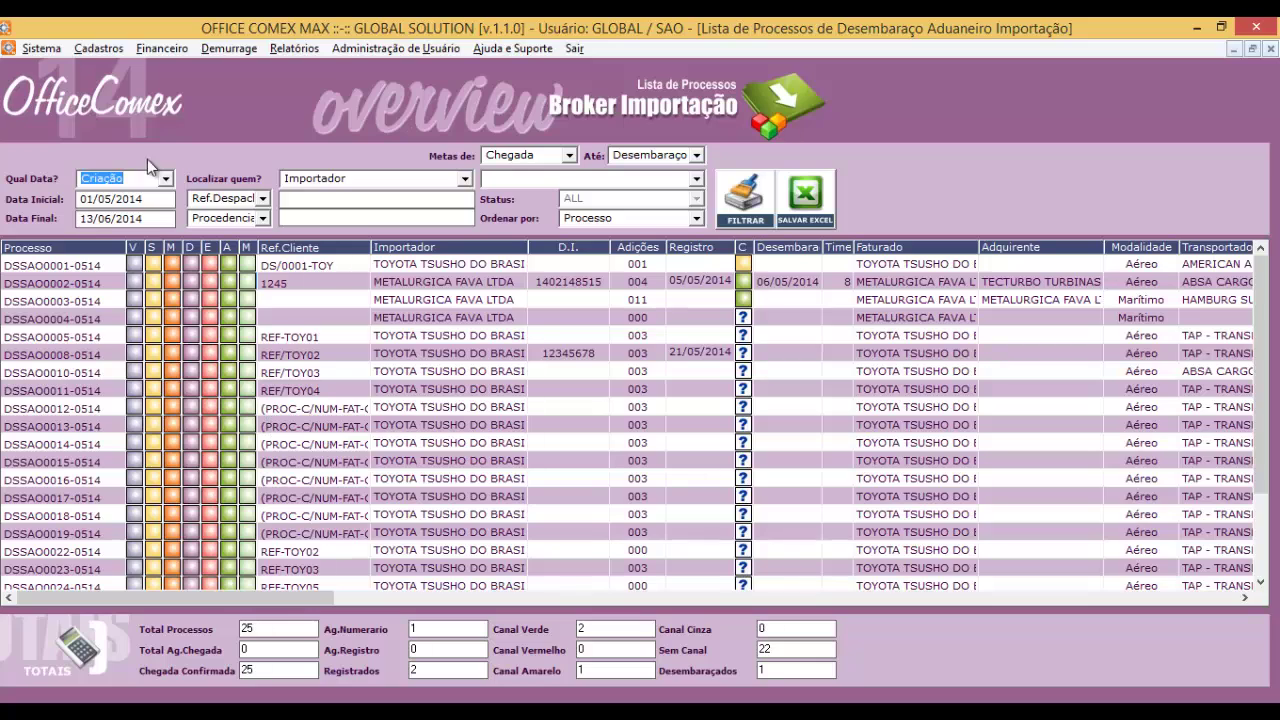
pyautogui.click(262, 198)
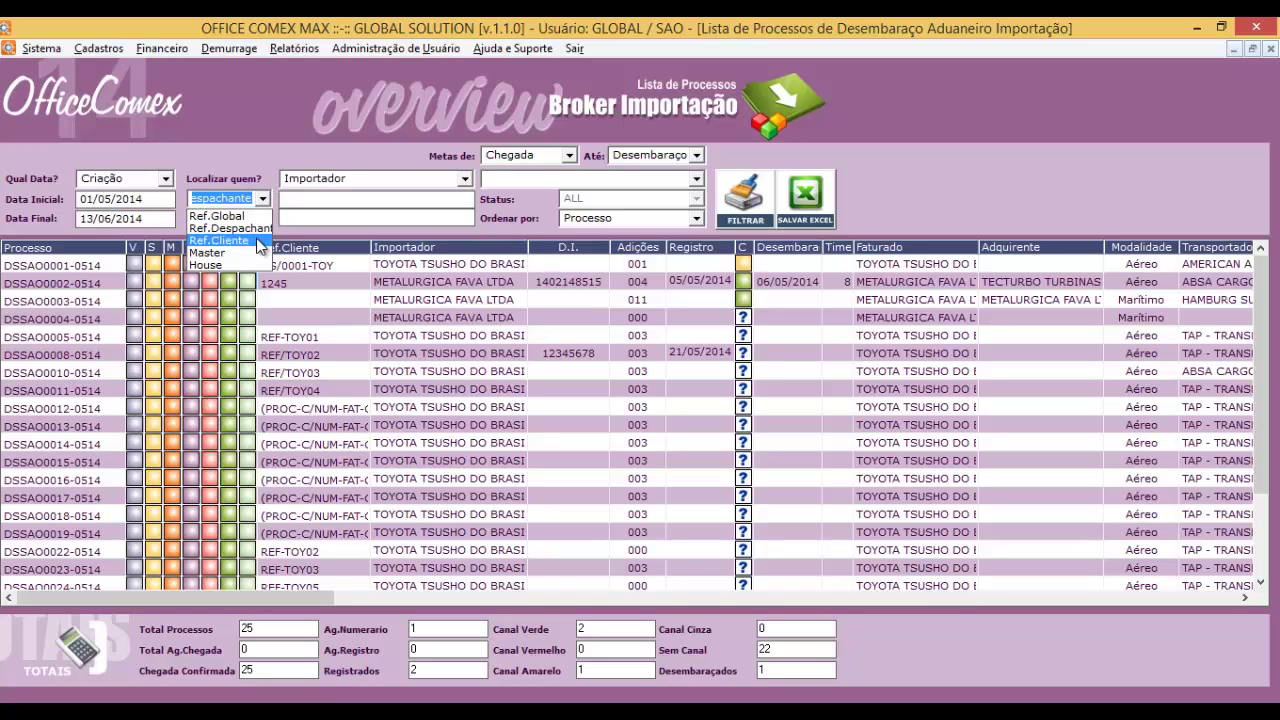
pyautogui.click(304, 214)
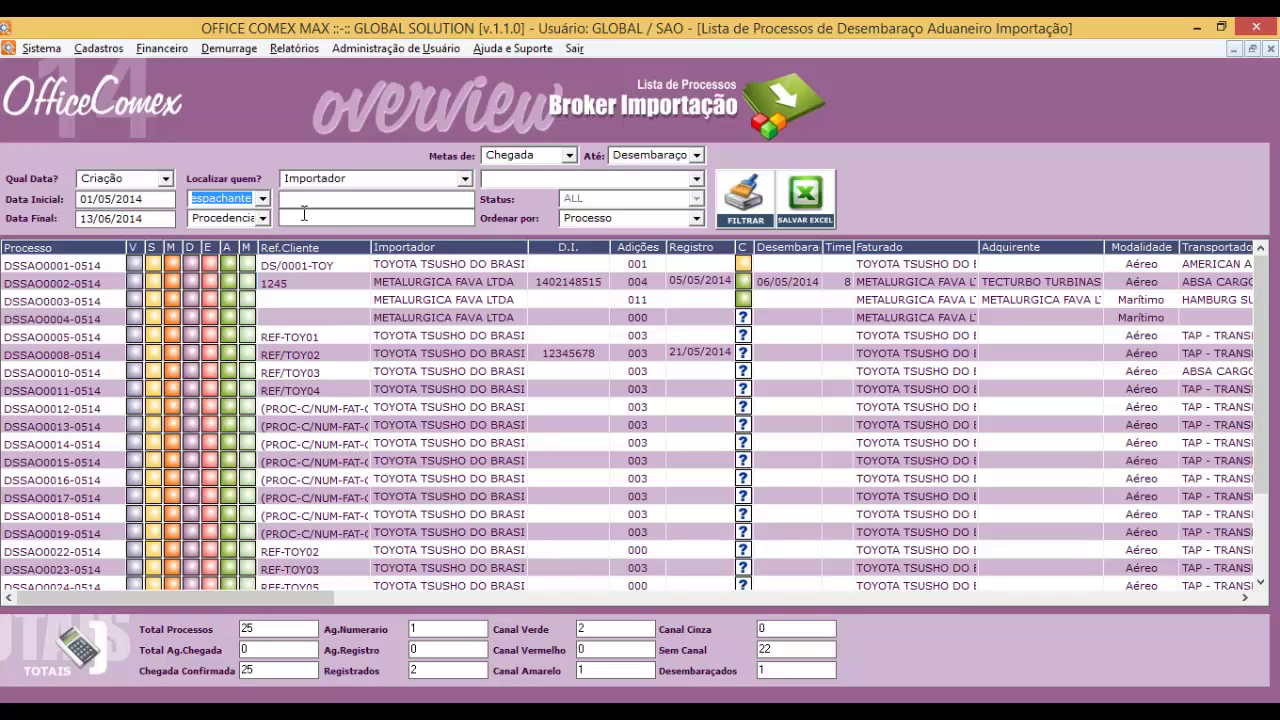
pyautogui.click(262, 218)
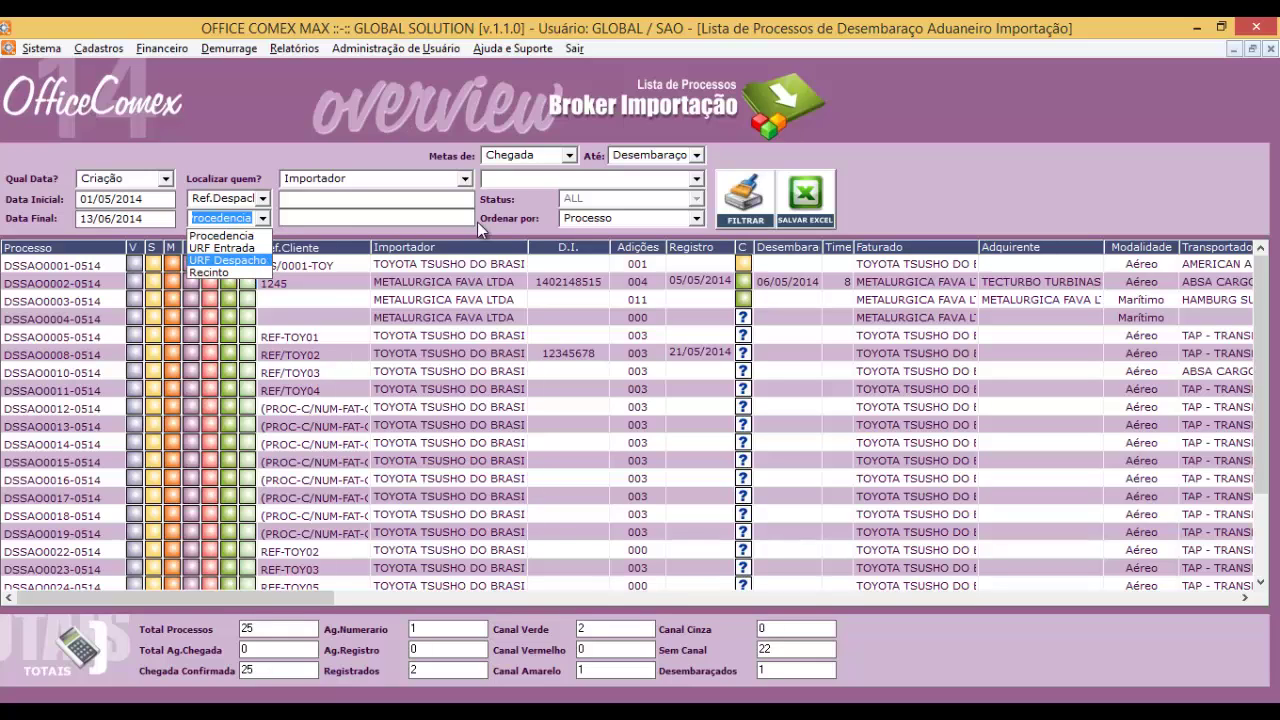
pyautogui.click(519, 208)
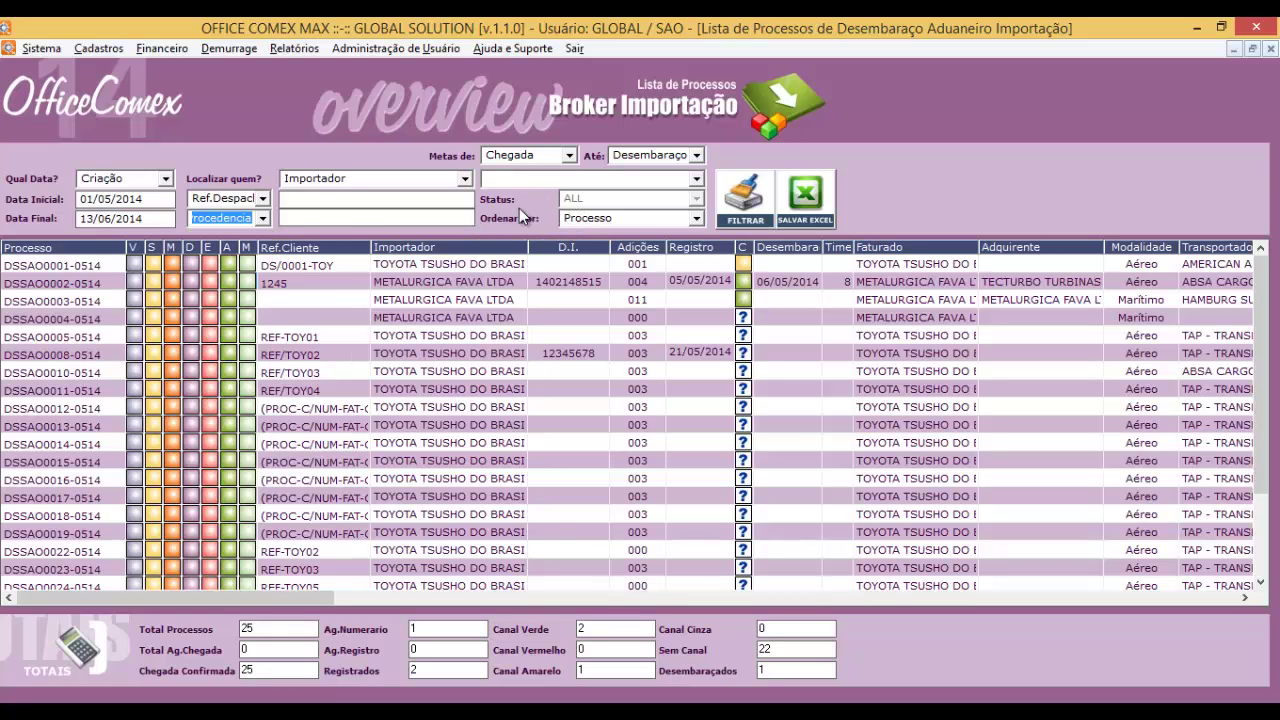
# View the general financial results of process DSSAO0002-0514 and close them.
pyautogui.click(136, 283)
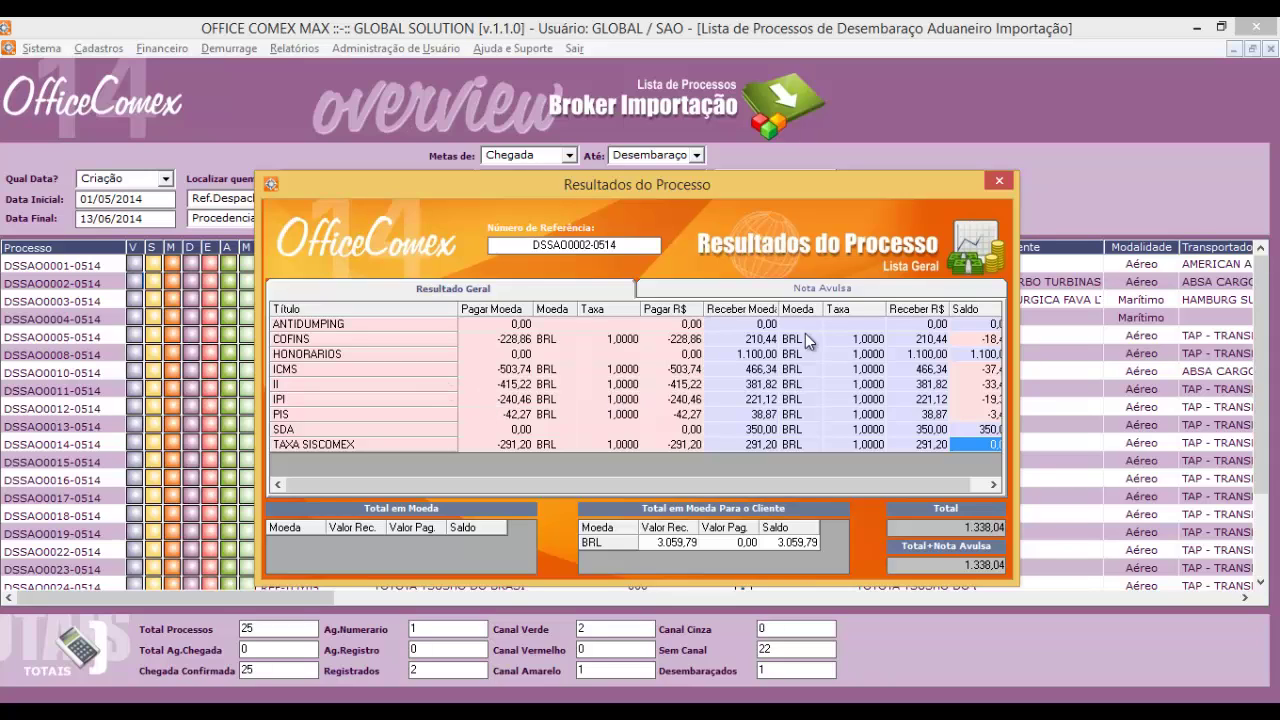
pyautogui.click(998, 182)
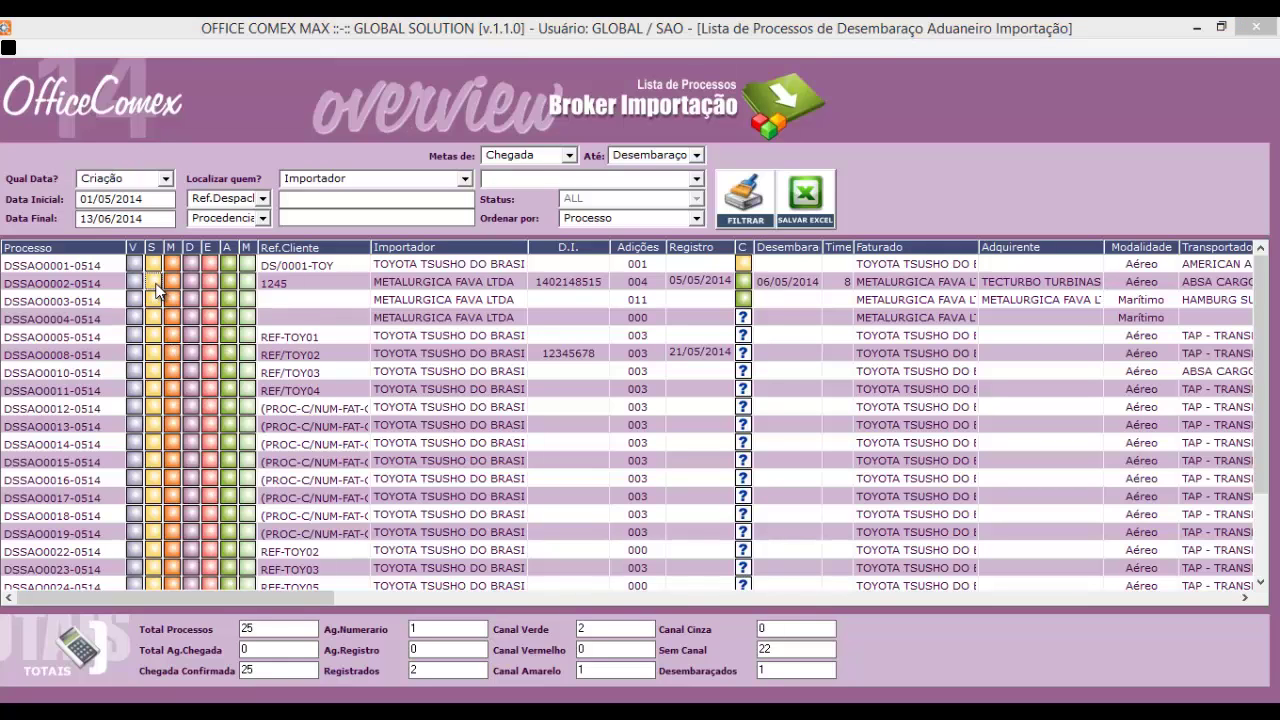
# Open the client status list of process DSSAO0002-0514 and add a new entry dated 06/05/2014.
pyautogui.click(157, 285)
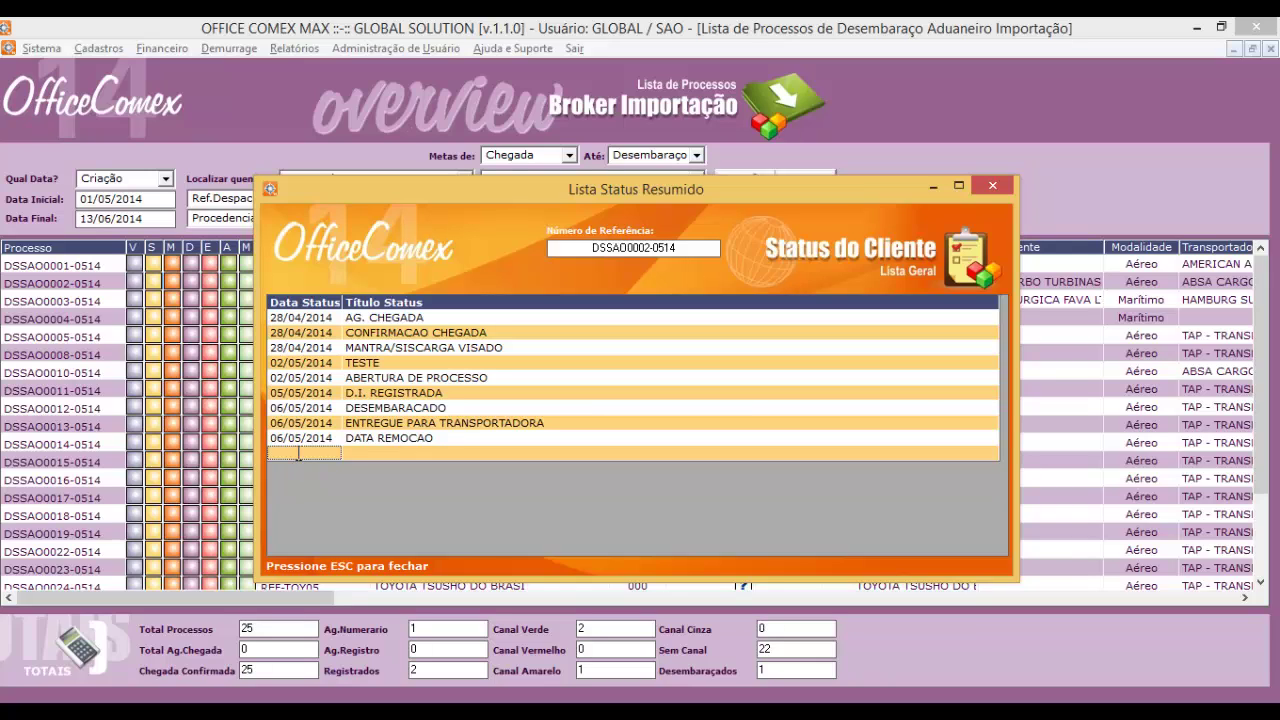
pyautogui.click(299, 457)
pyautogui.write('06/05/2014')
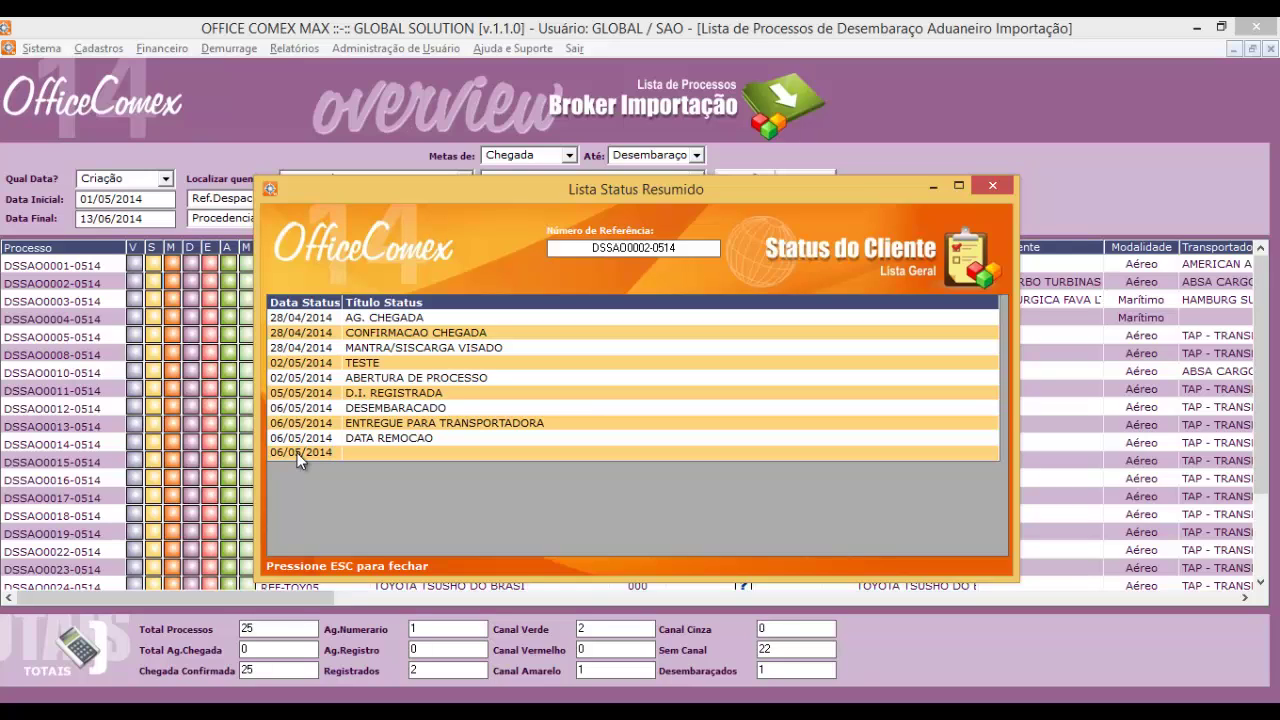
pyautogui.press('Tab')
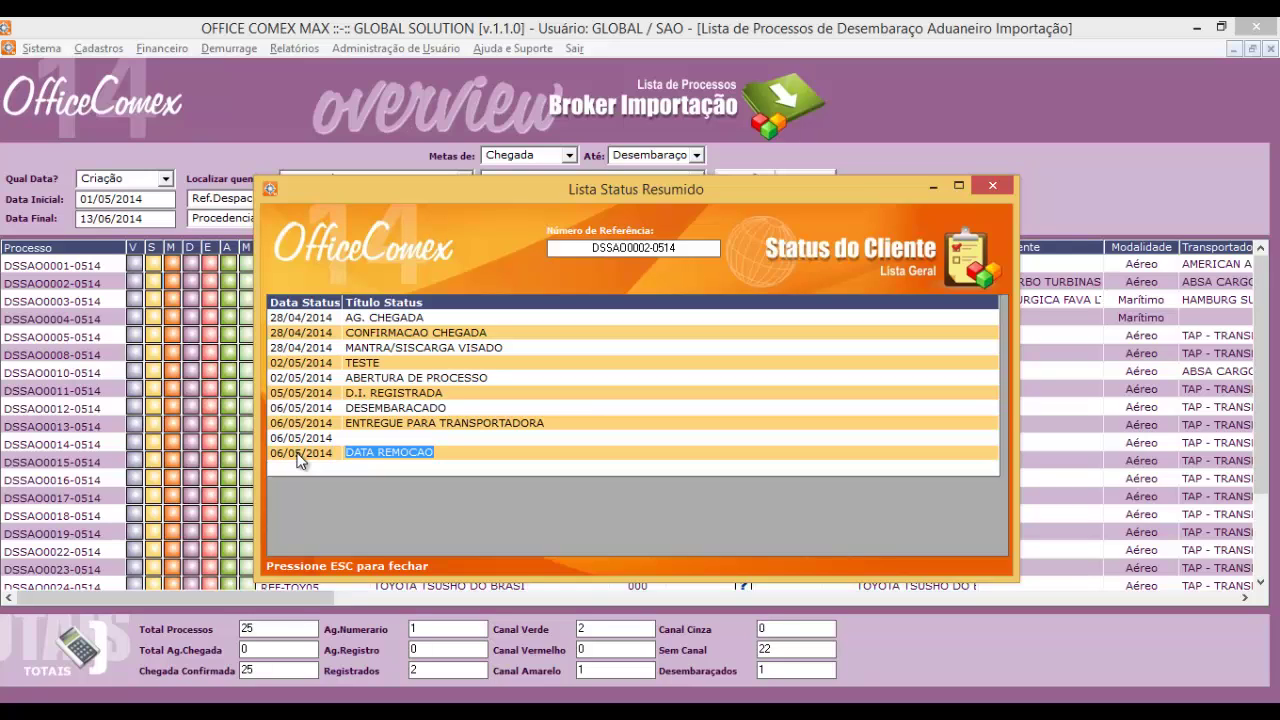
# Title the untitled 06/05/2014 status entry TESTE and close the status list.
pyautogui.click(367, 438)
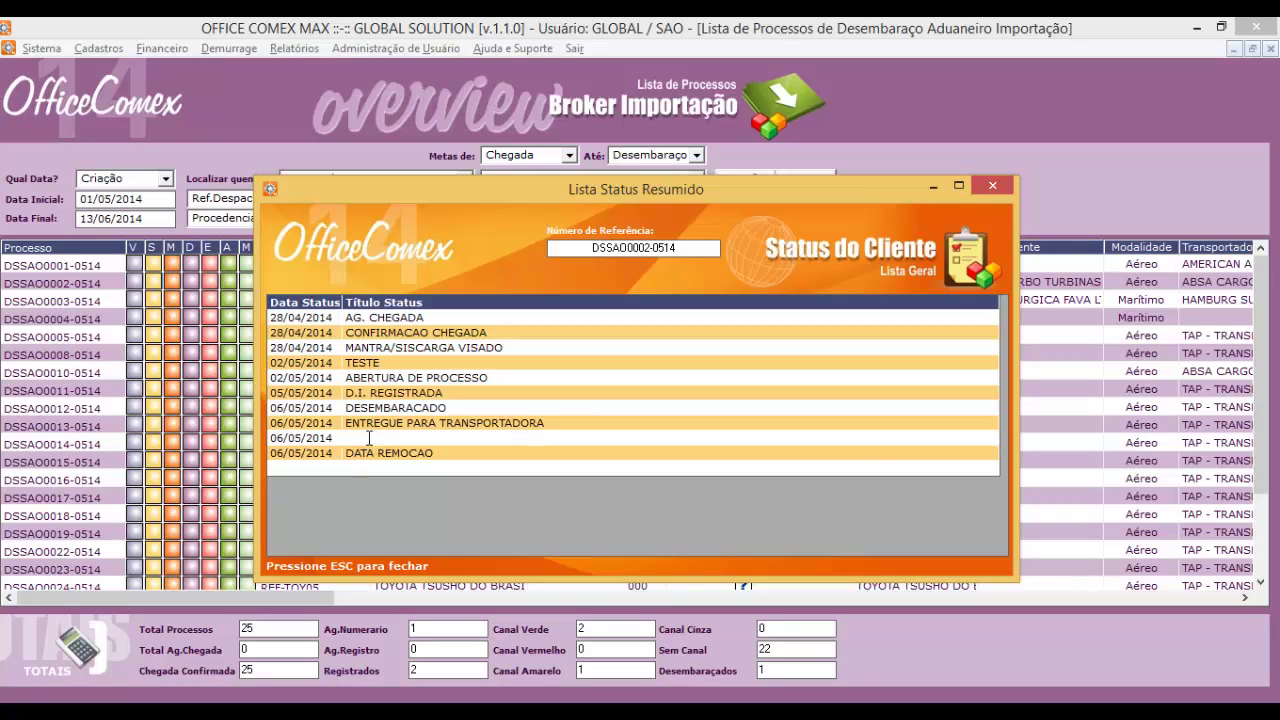
pyautogui.write('DATA')
pyautogui.press('BackSpace')
pyautogui.press('BackSpace')
pyautogui.press('BackSpace')
pyautogui.press('BackSpace')
pyautogui.write('TESTE')
pyautogui.press('Tab')
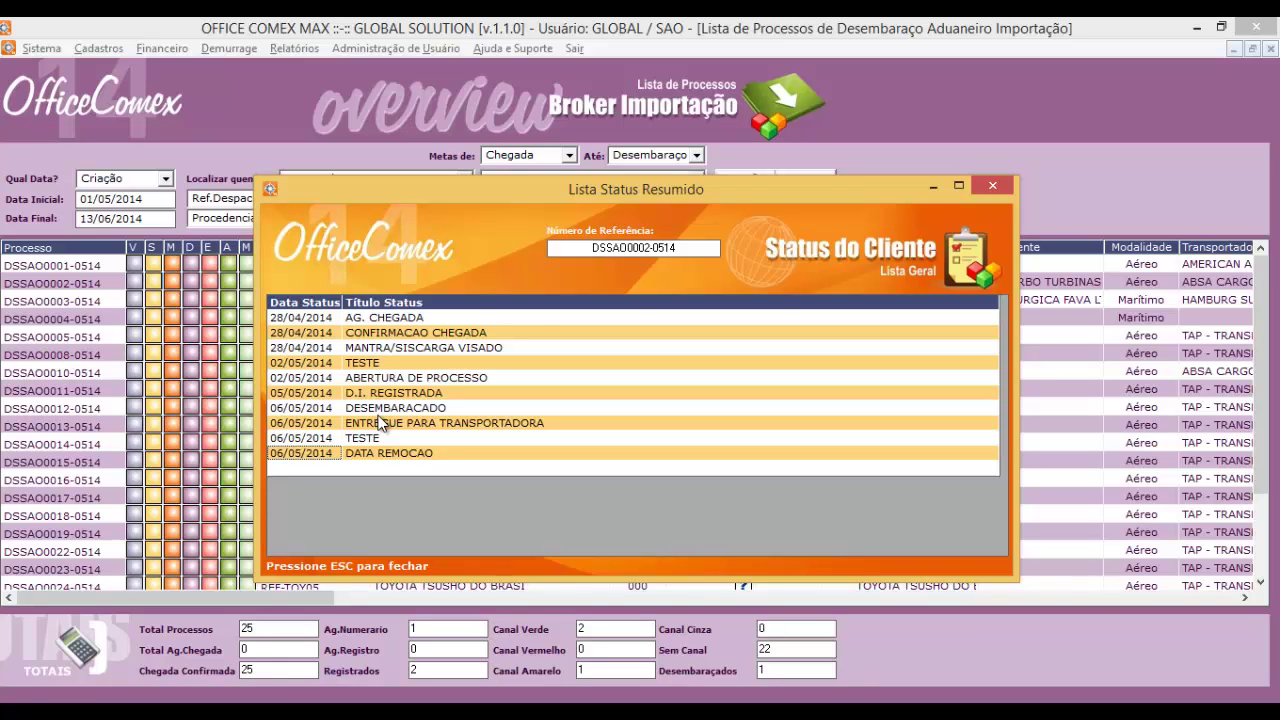
pyautogui.click(993, 187)
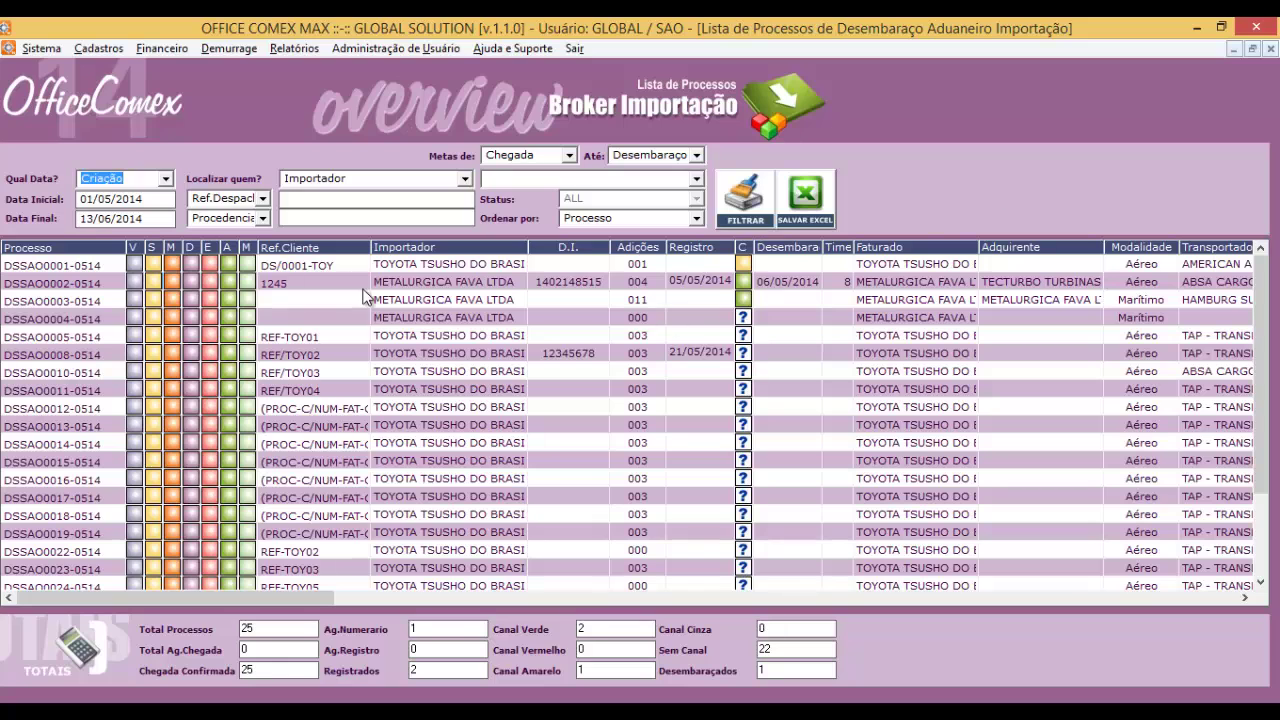
# Review the follow-up dates and goals of process DSSAO0002-0514, close them, and open the process's attached documents.
pyautogui.click(174, 284)
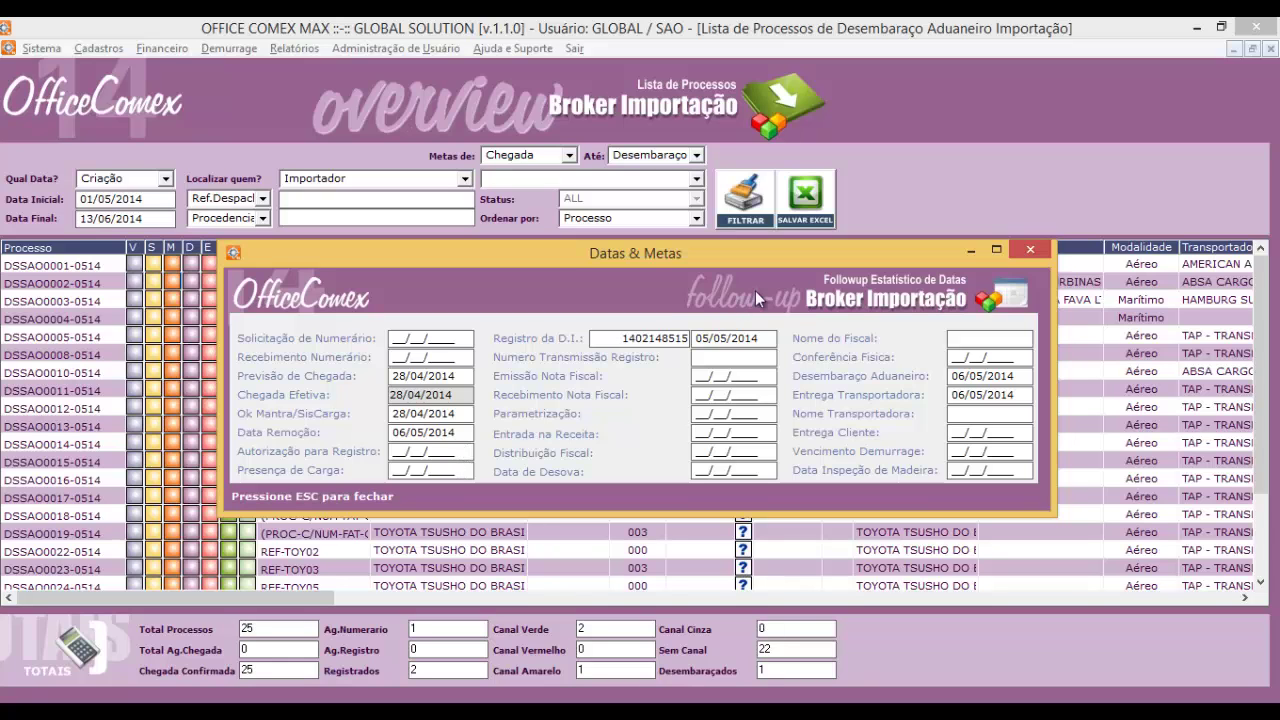
pyautogui.click(1029, 247)
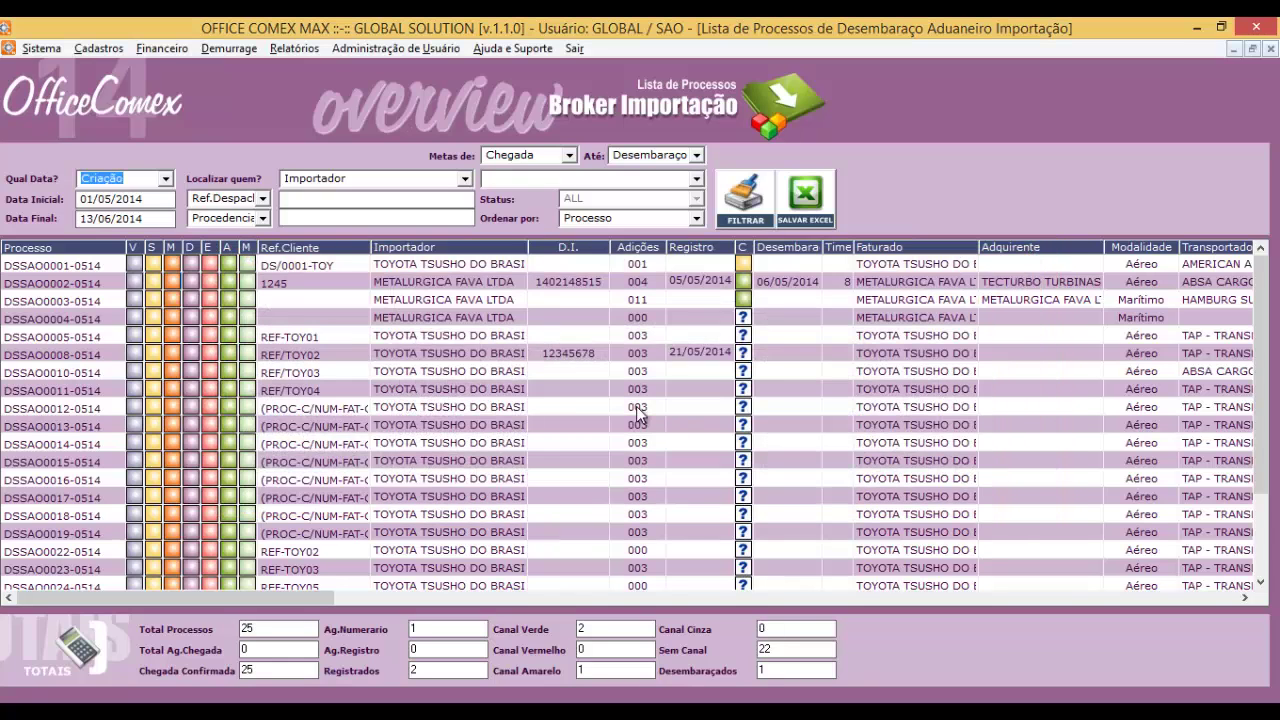
pyautogui.click(195, 290)
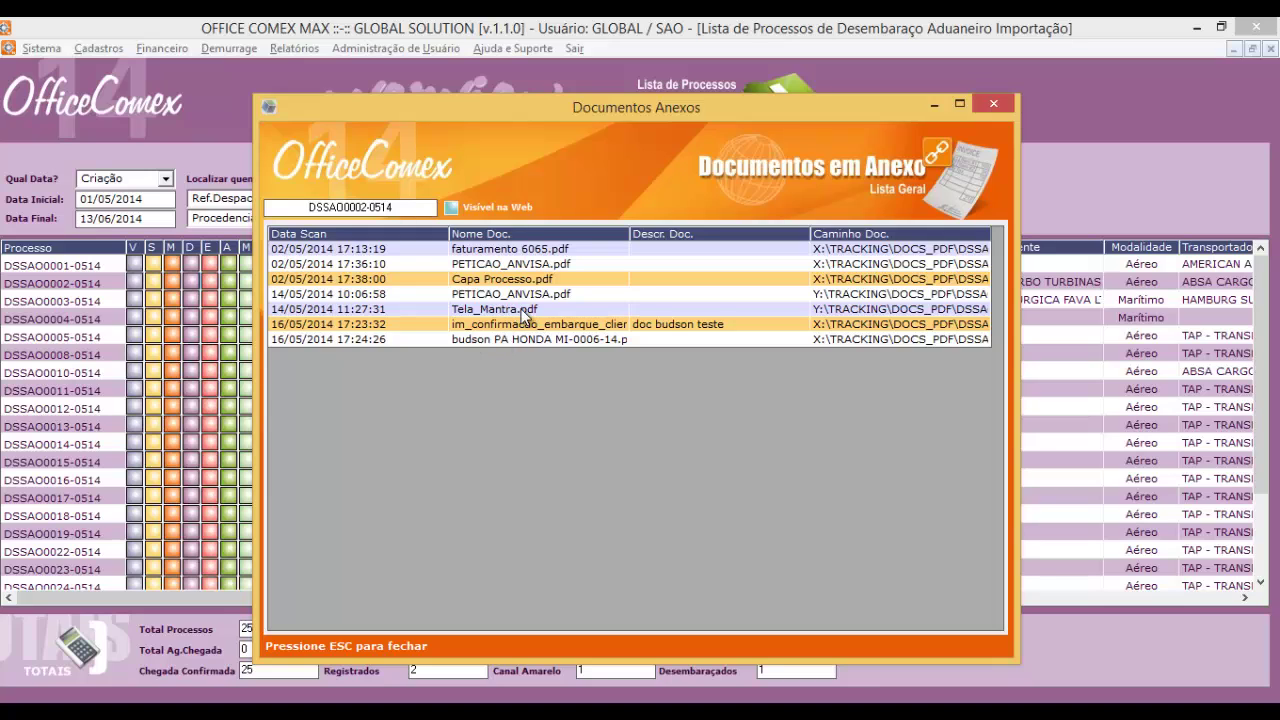
# Try to attach faturamento 6065.pdf from drive C: to the process documents.
pyautogui.rightClick(430, 383)
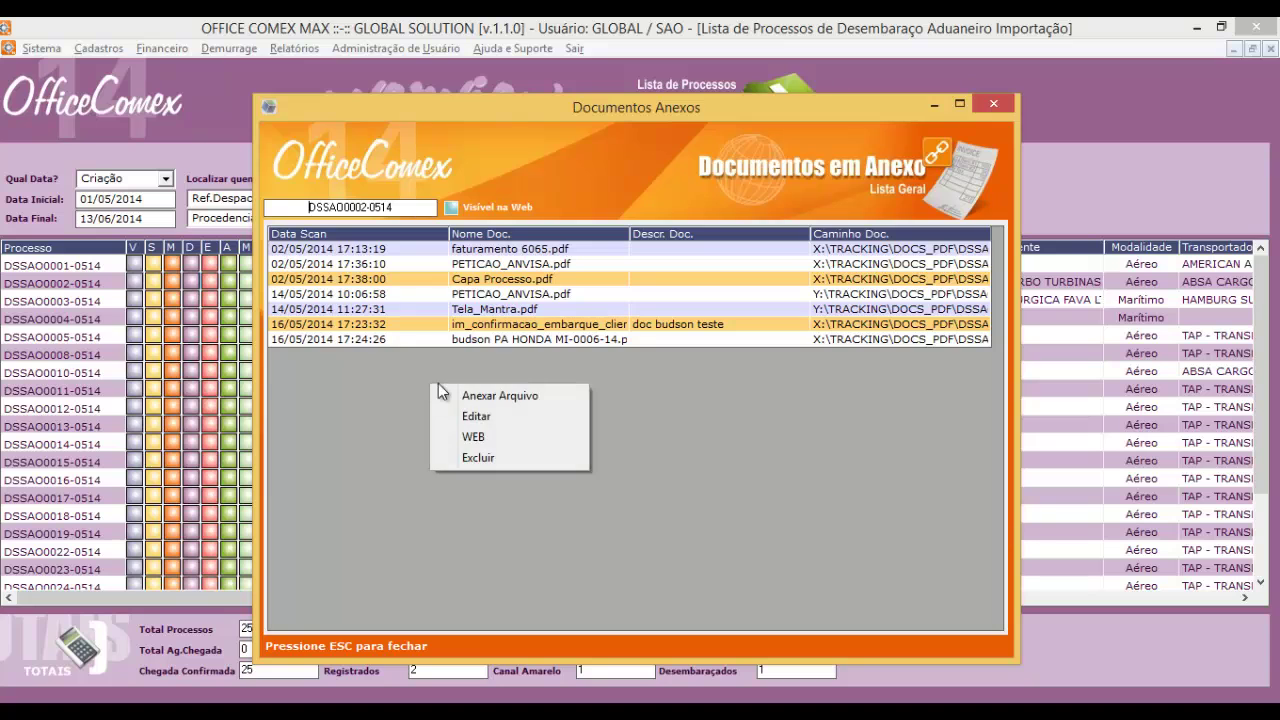
pyautogui.click(495, 396)
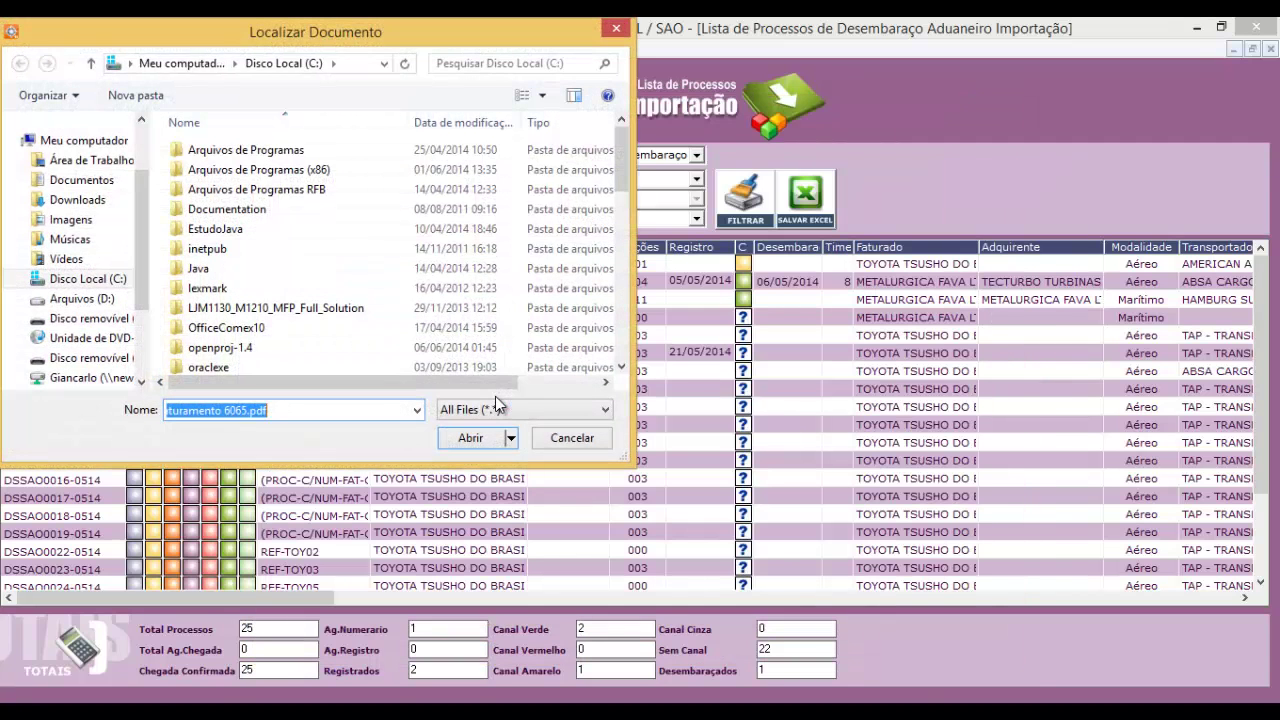
pyautogui.click(622, 367)
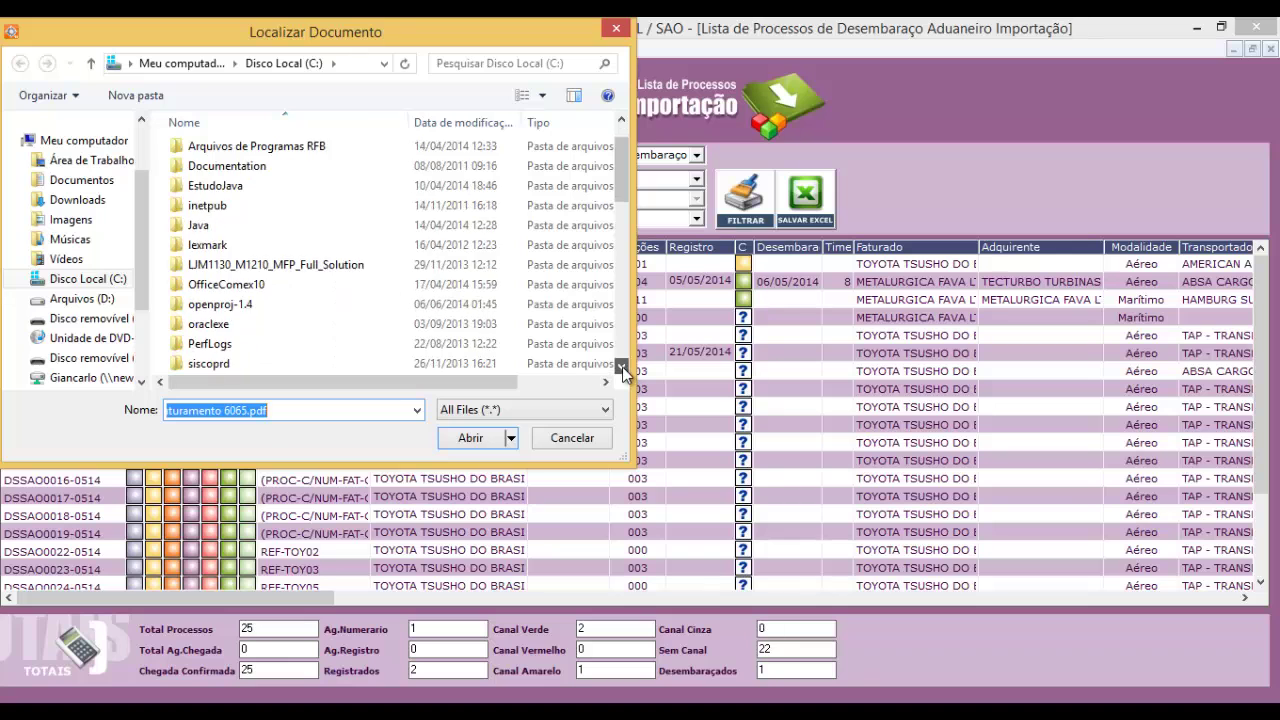
pyautogui.click(622, 367)
pyautogui.click(622, 367)
pyautogui.click(622, 367)
pyautogui.click(622, 367)
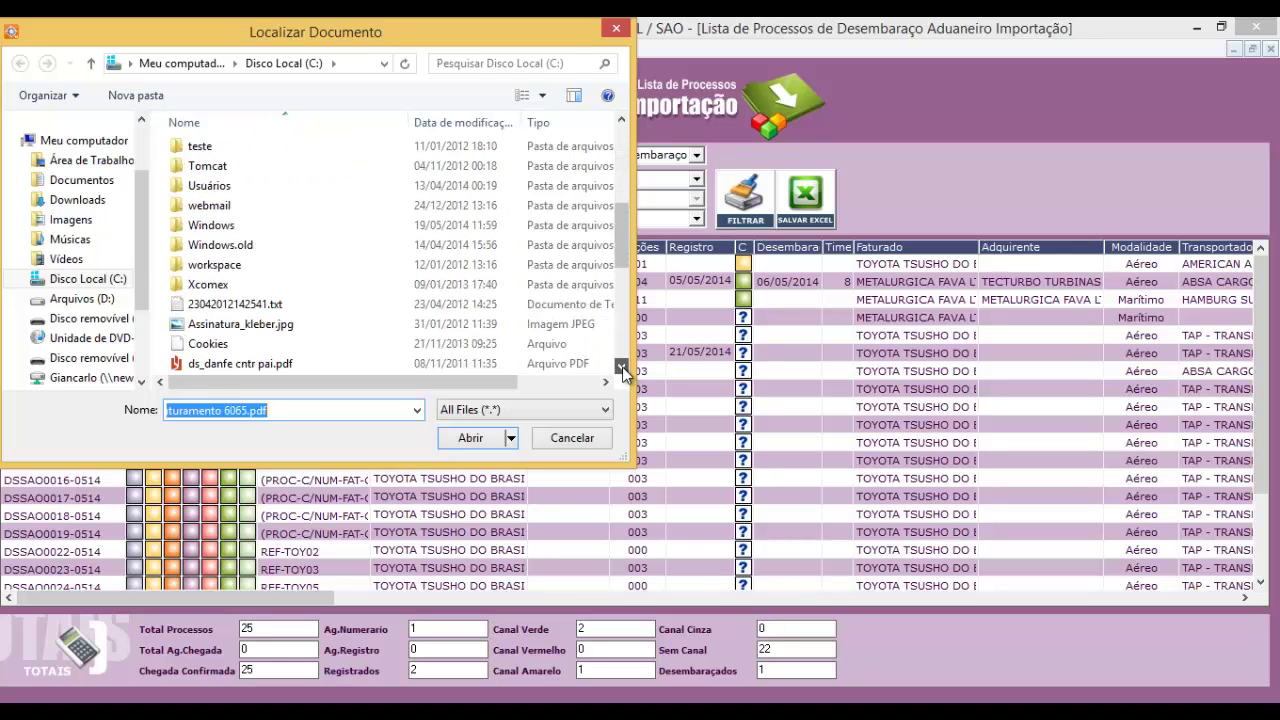
pyautogui.click(622, 367)
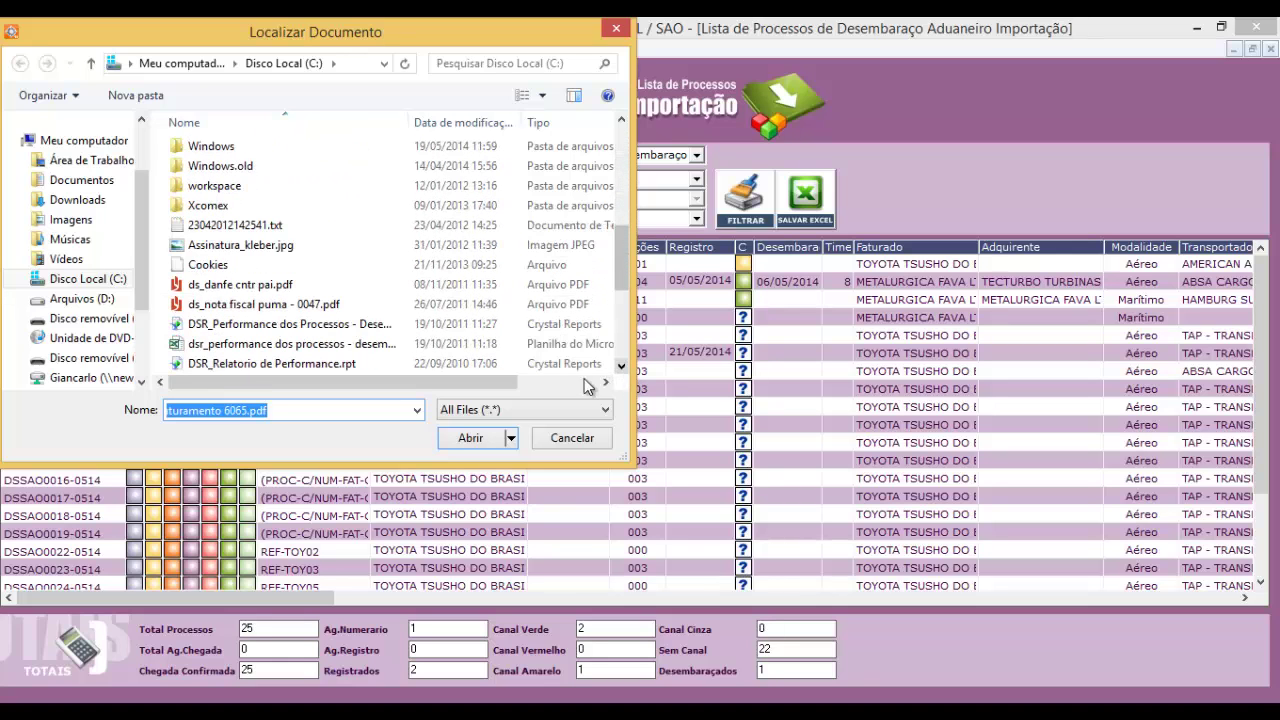
pyautogui.click(478, 443)
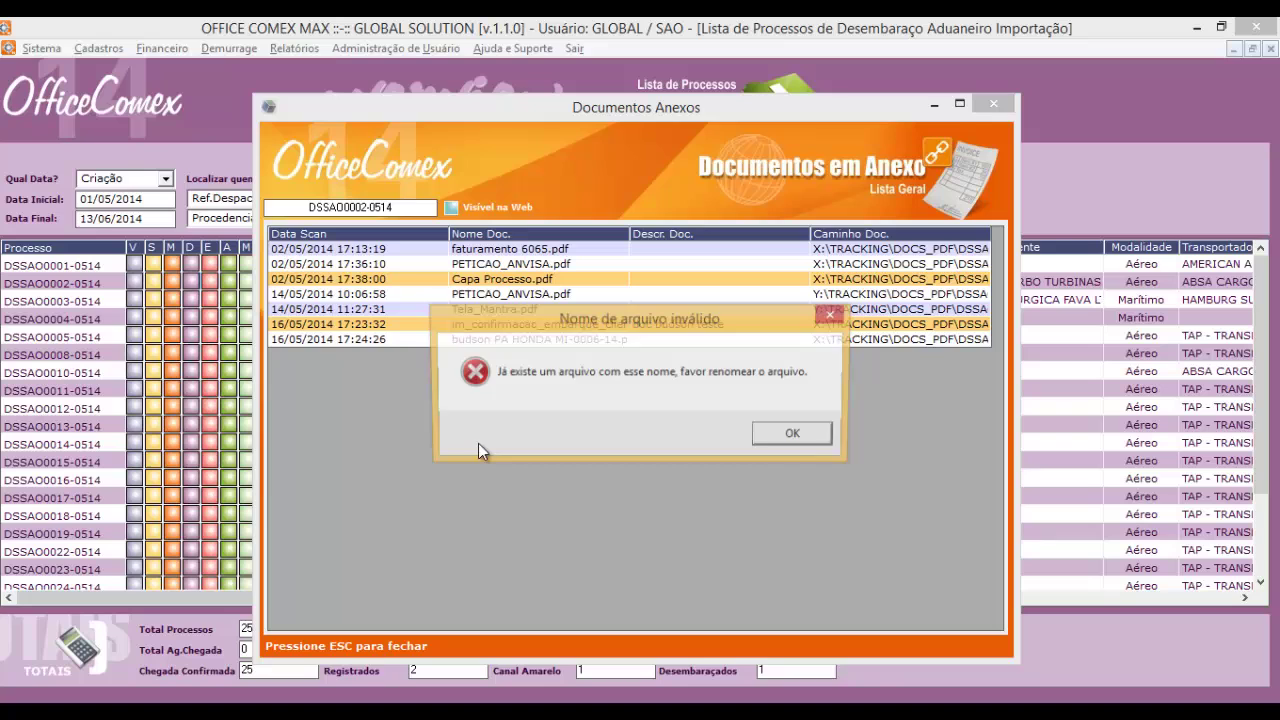
pyautogui.click(797, 437)
# Attach the file ds_danfe cntr pai.pdf from drive C: to the process documents.
pyautogui.rightClick(404, 400)
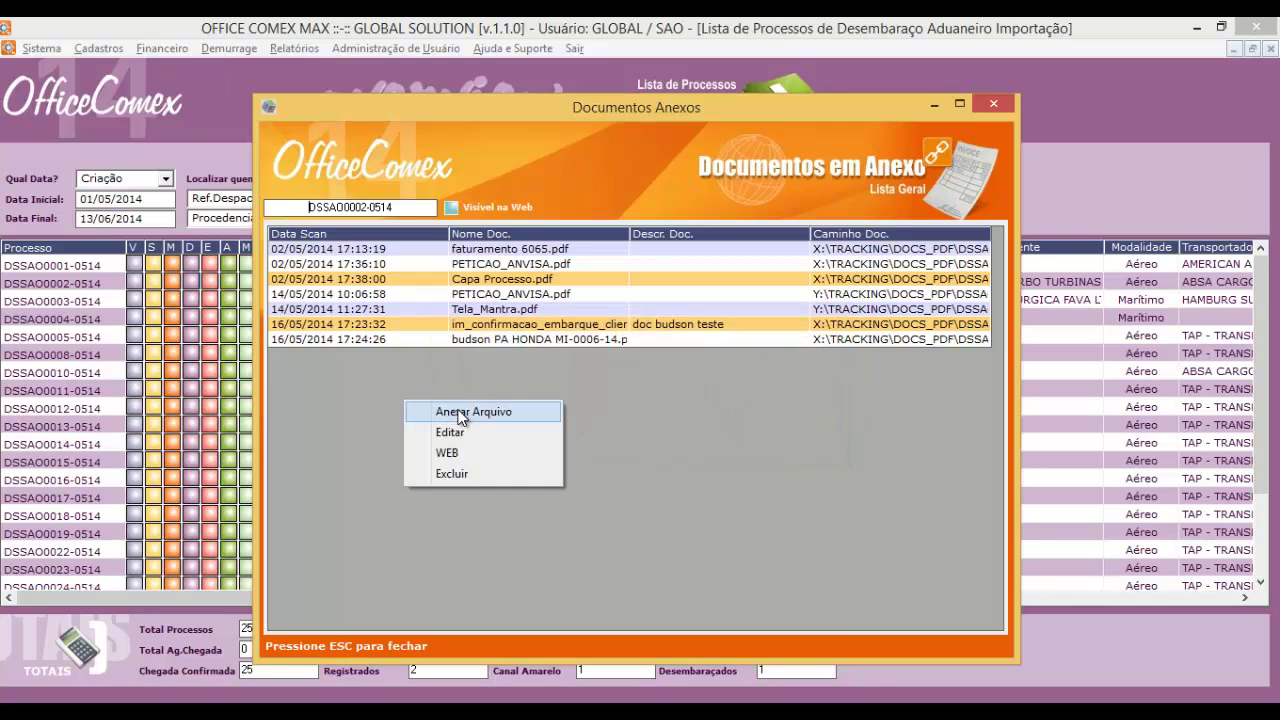
pyautogui.click(460, 413)
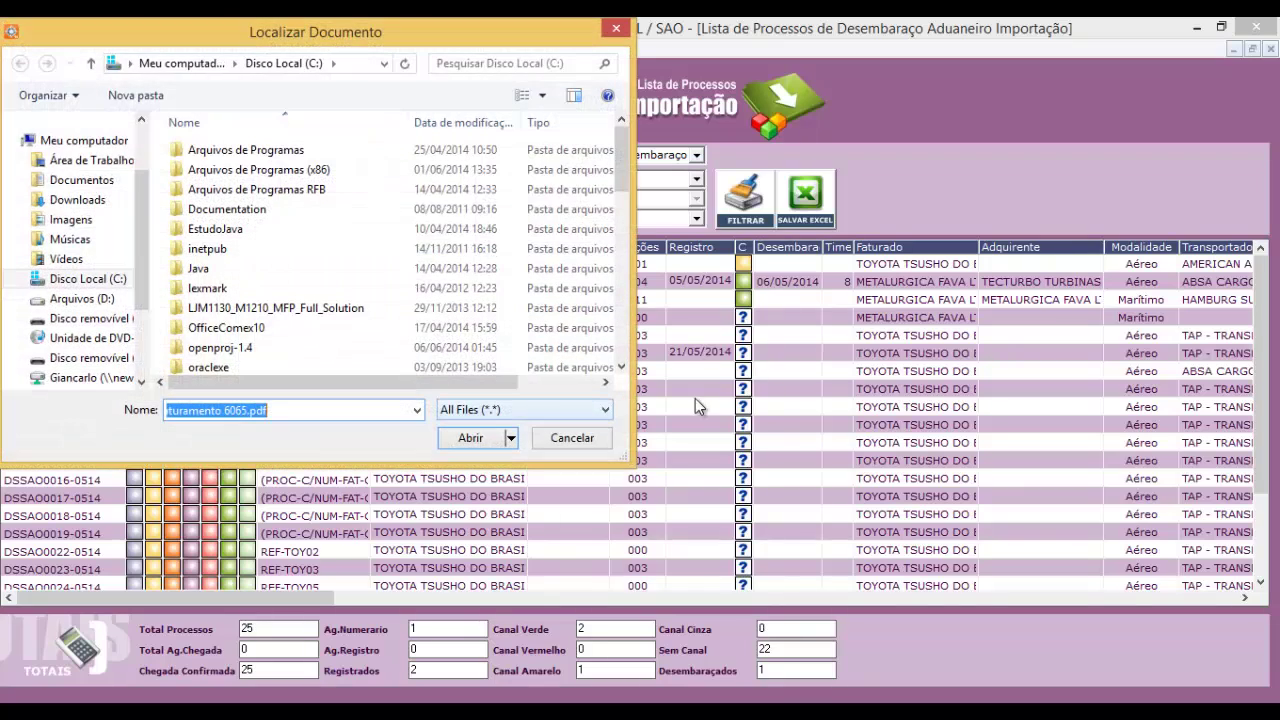
pyautogui.moveTo(624, 370); pyautogui.dragTo(624, 370)
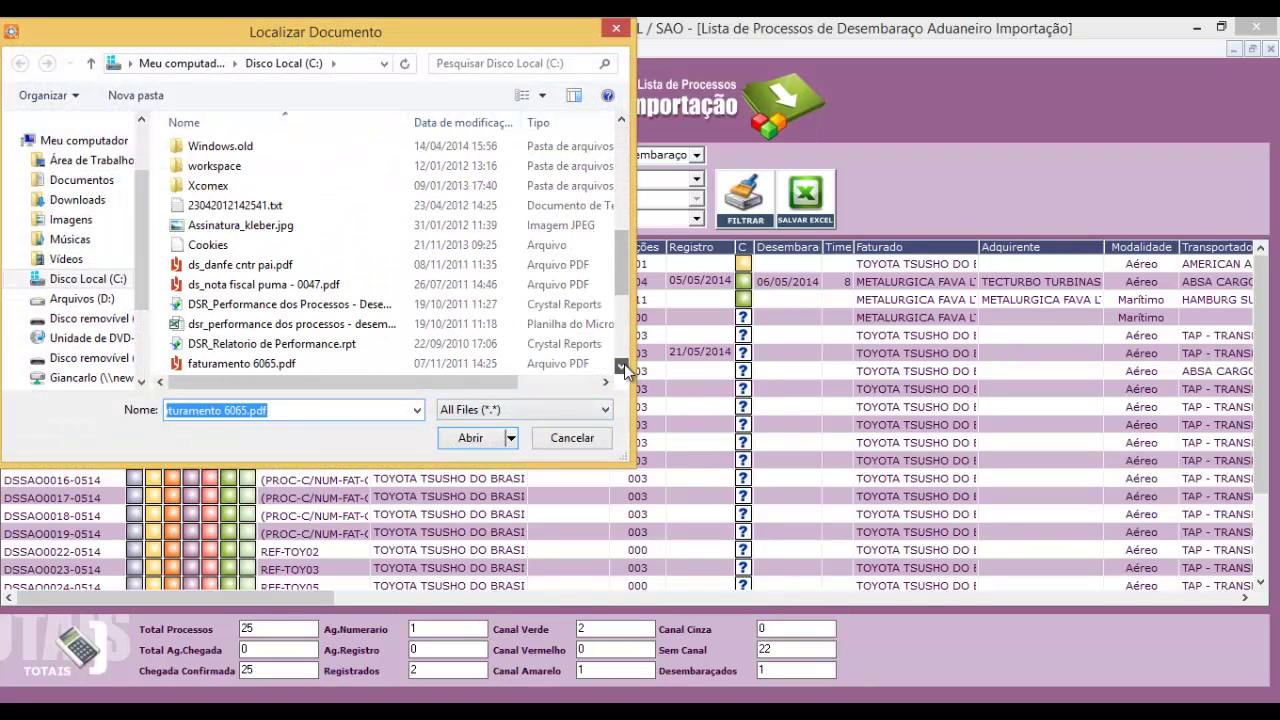
pyautogui.click(290, 270)
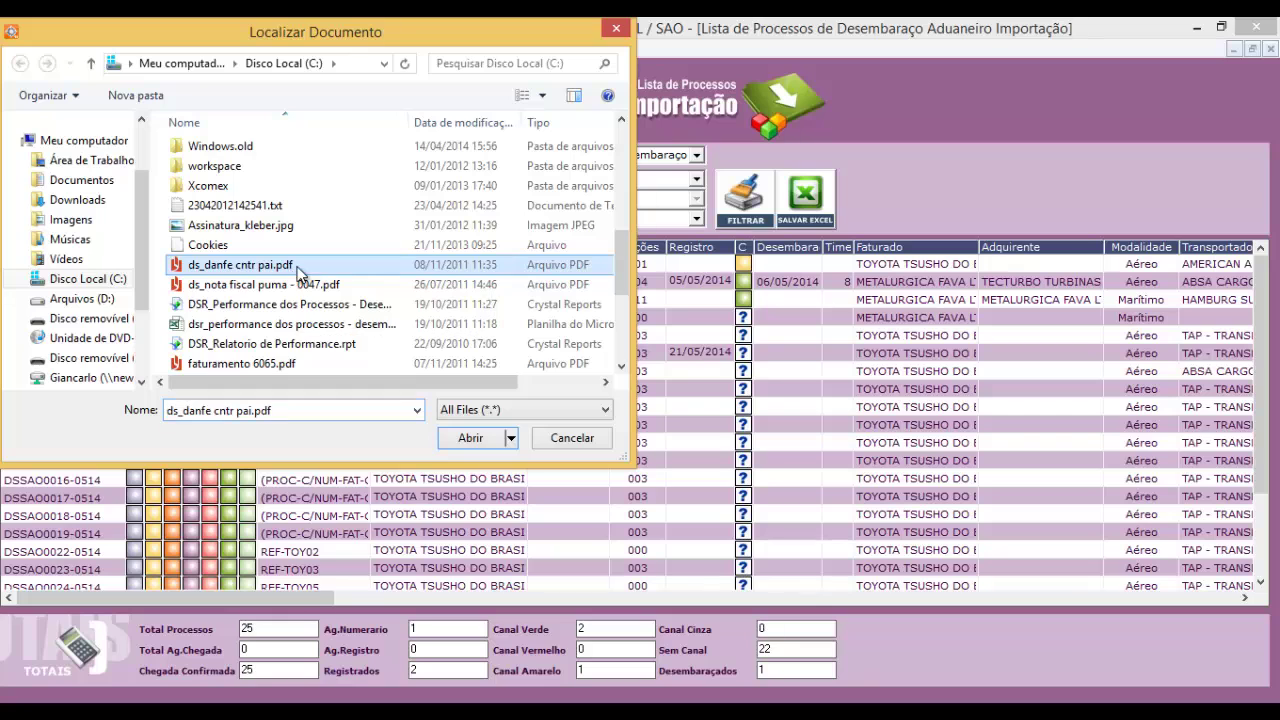
pyautogui.click(480, 438)
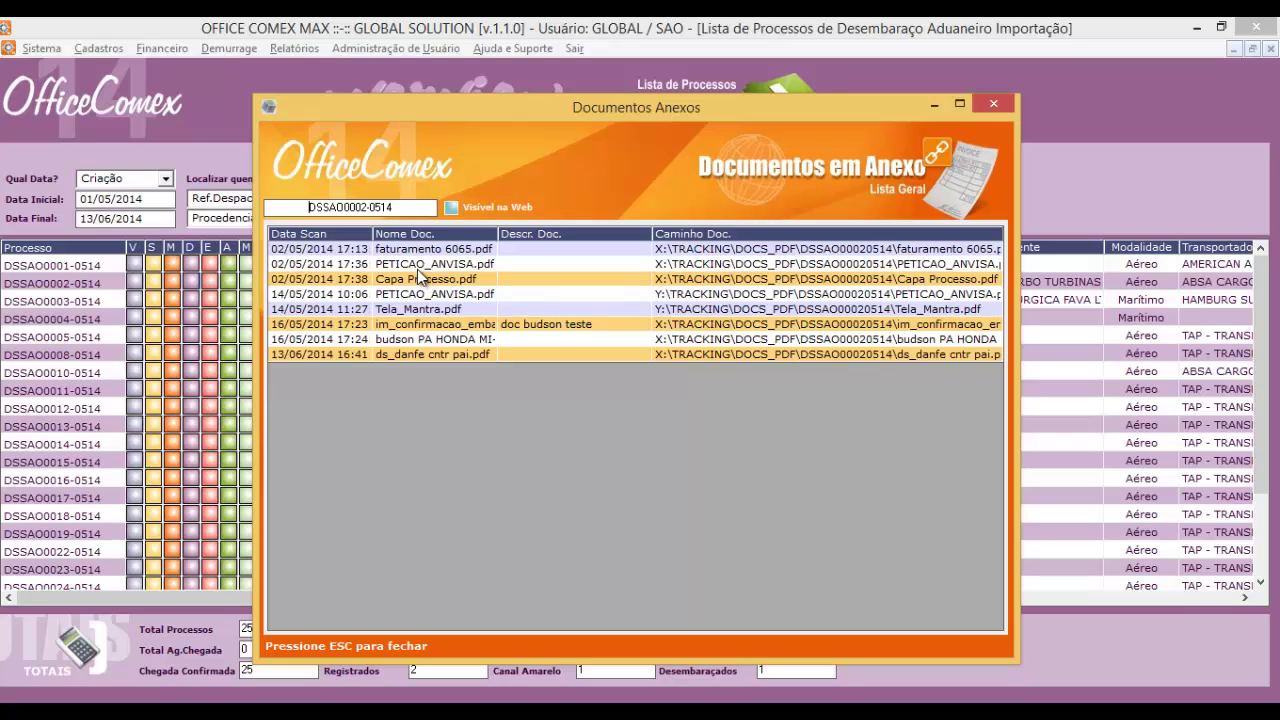
# Make the attached document ds_danfe cntr pai.pdf available on the web and close the attached documents list.
pyautogui.rightClick(394, 359)
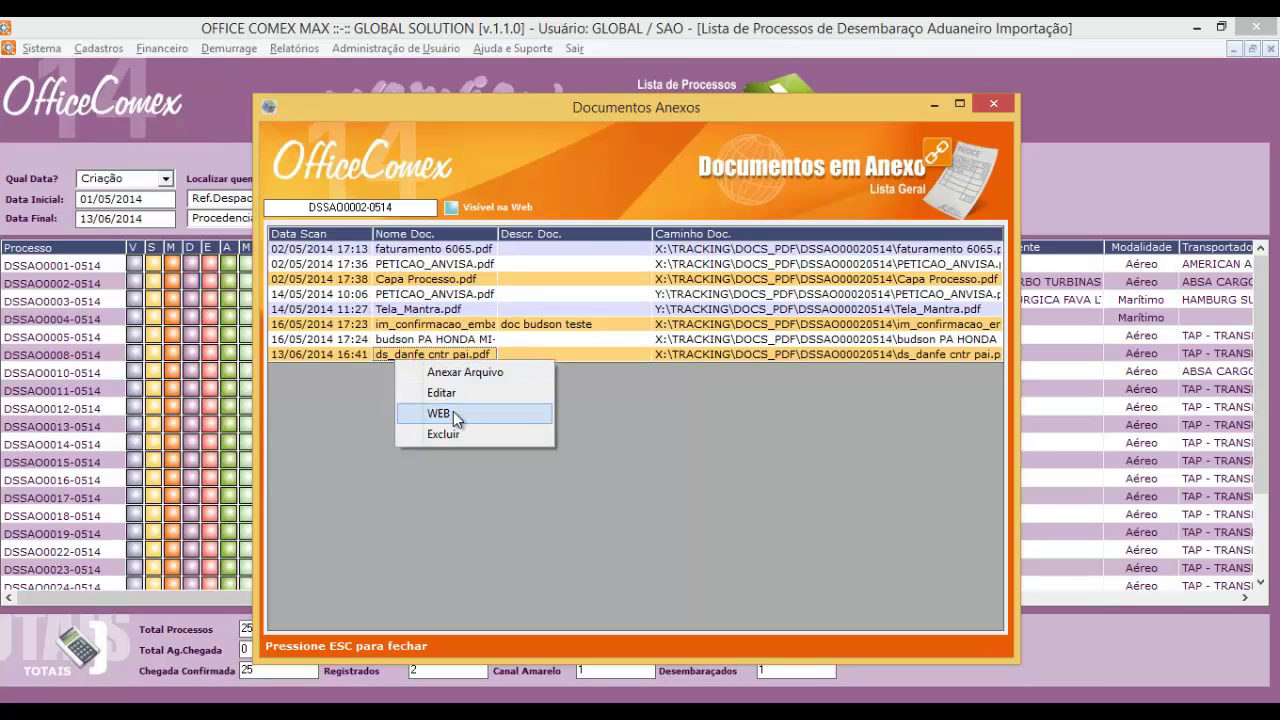
pyautogui.click(453, 413)
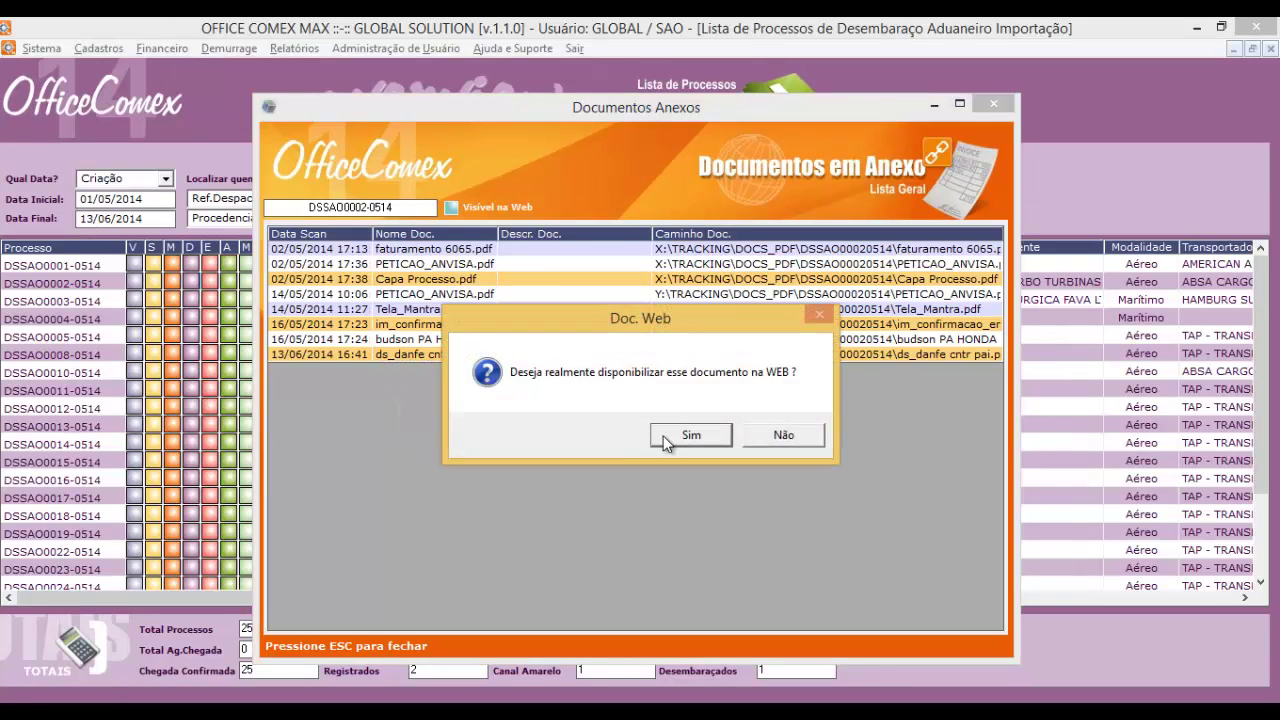
pyautogui.click(666, 441)
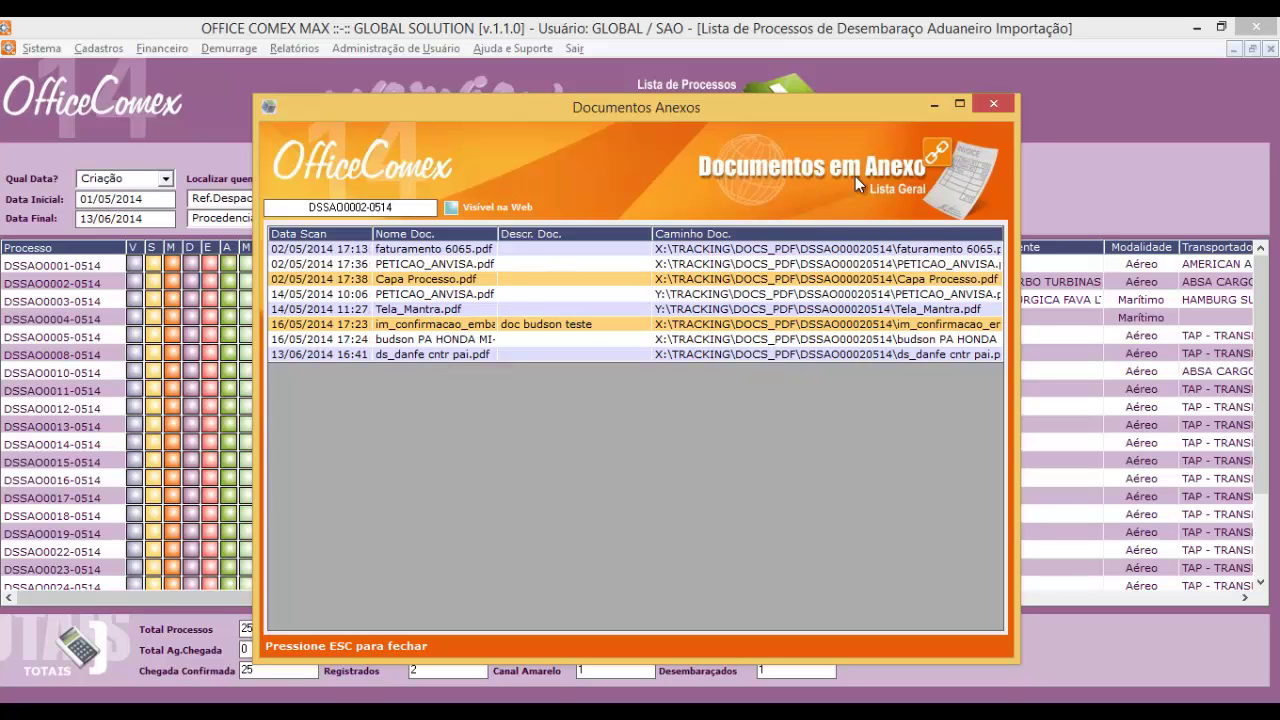
pyautogui.click(995, 104)
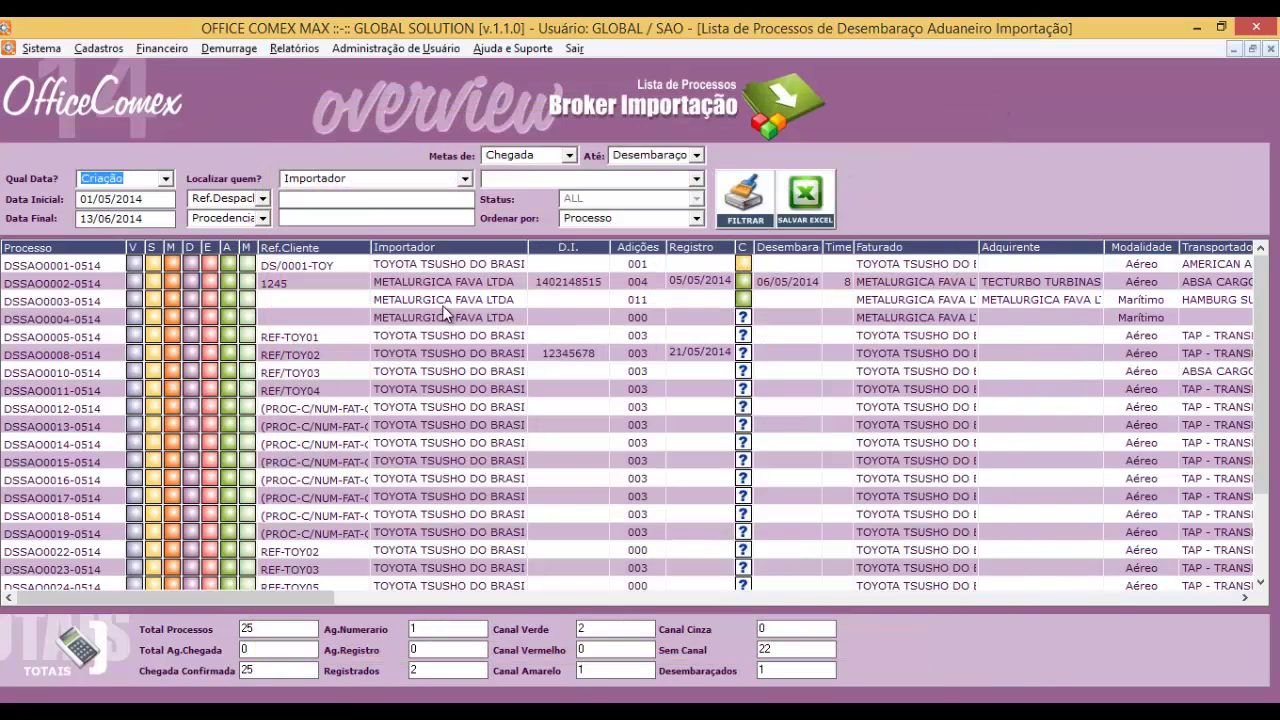
# Compose an e-mail from process DSSAO0002-0514 to the Brazilian client's catalogue contacts, using the STATUS PROPOSTA template.
pyautogui.click(210, 288)
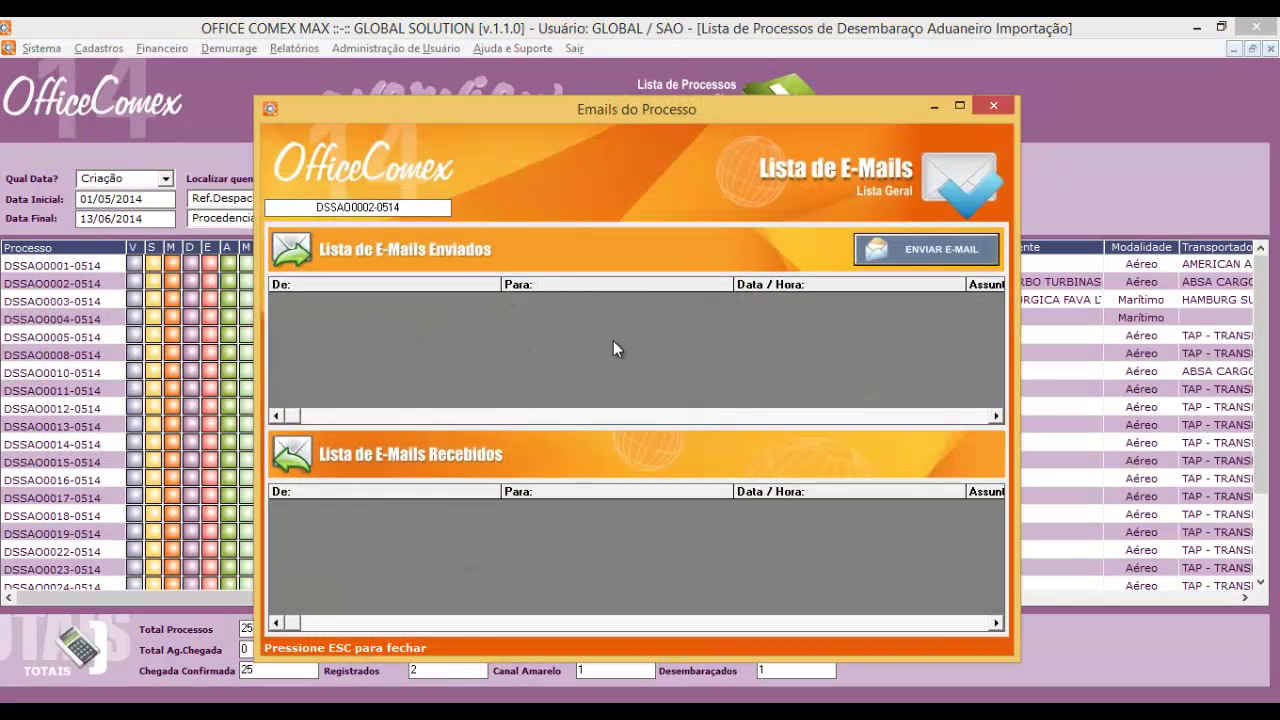
pyautogui.click(902, 252)
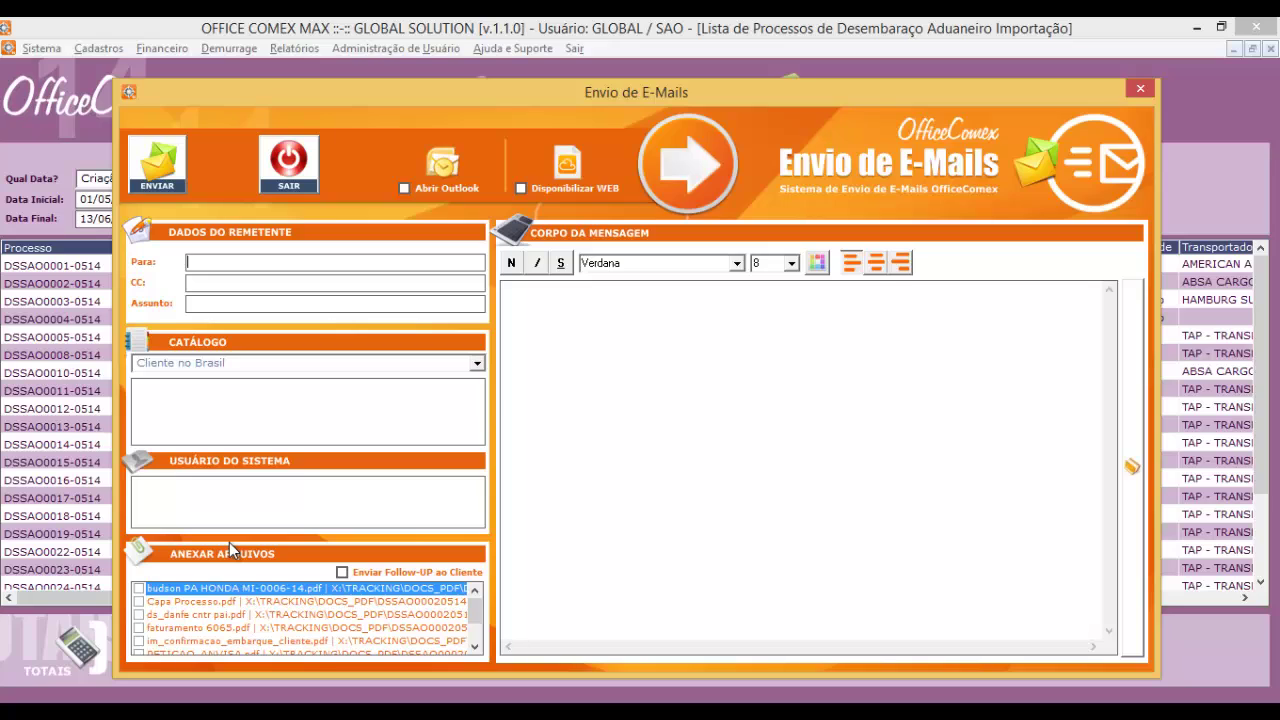
pyautogui.click(142, 603)
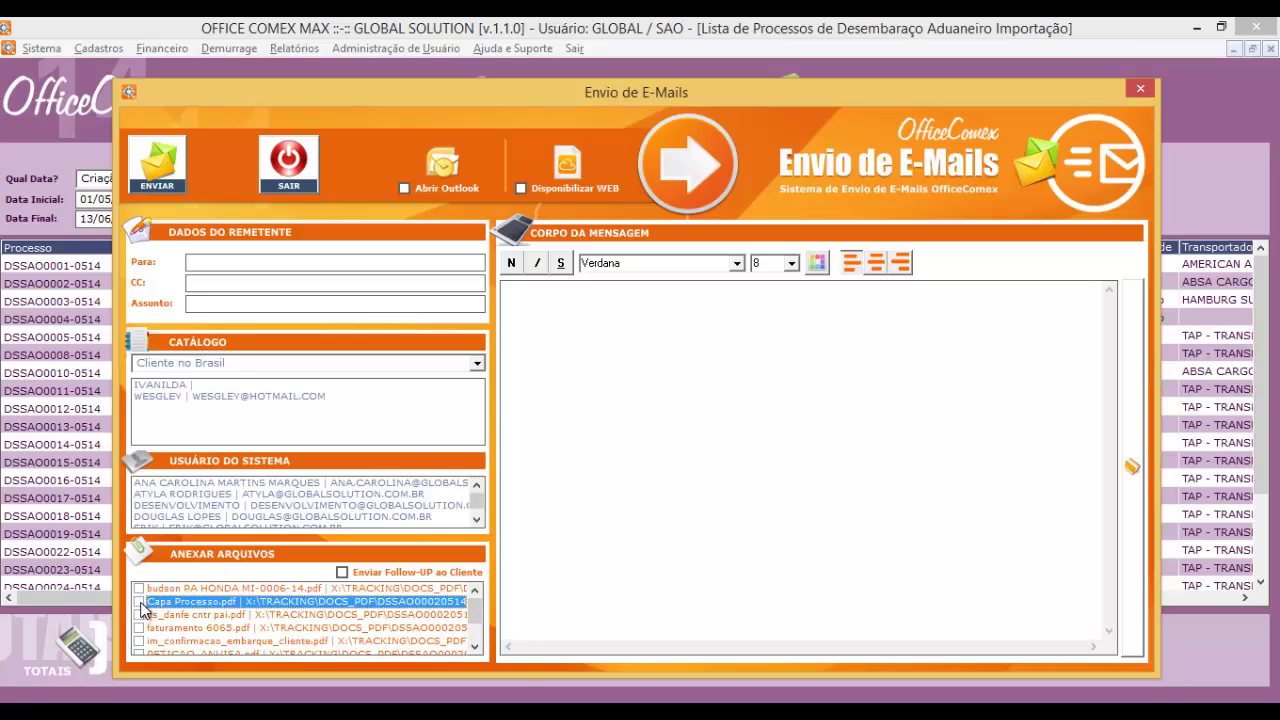
pyautogui.doubleClick(204, 389)
pyautogui.doubleClick(223, 396)
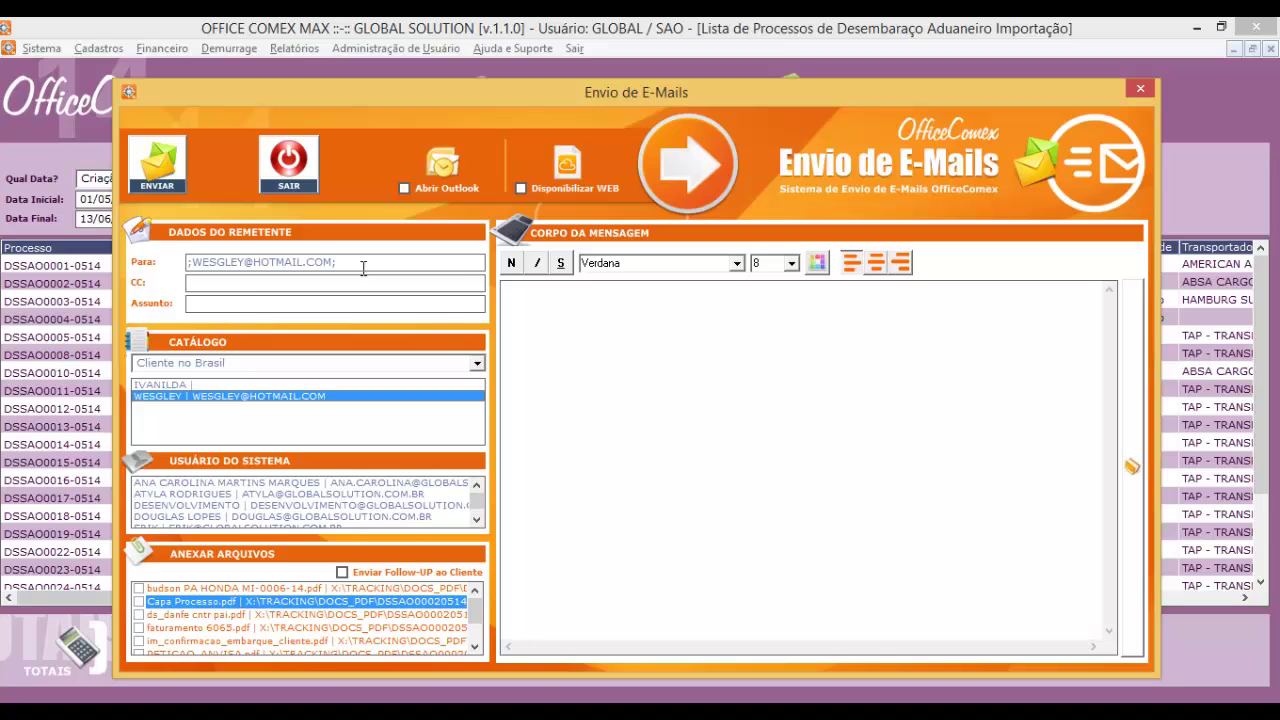
pyautogui.click(1133, 460)
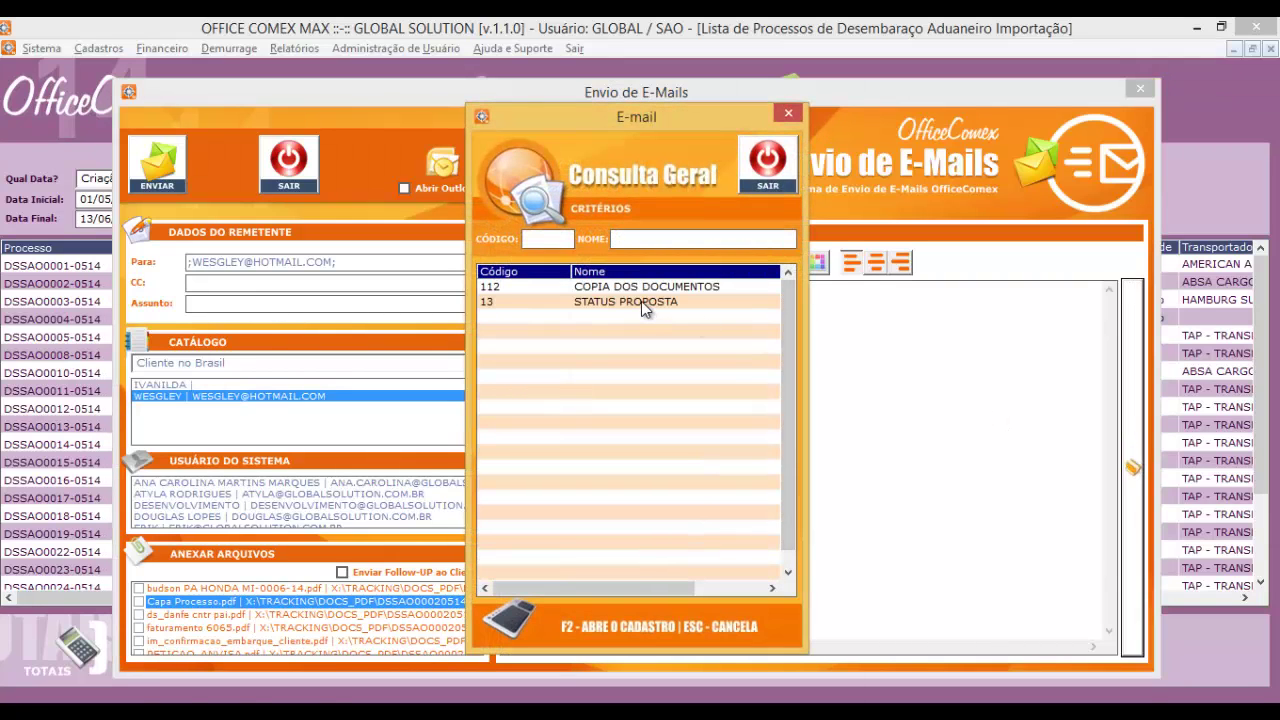
pyautogui.doubleClick(641, 301)
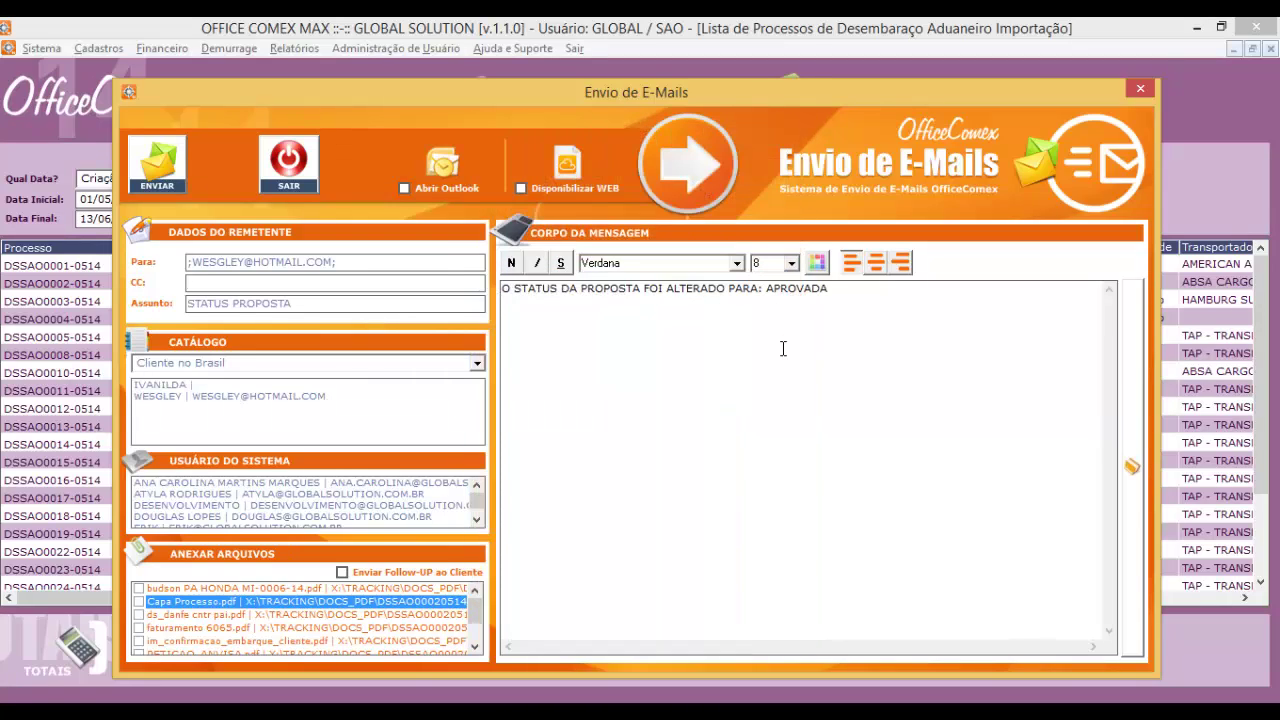
# Discard the composed e-mail without sending it and close the process's e-mail list.
pyautogui.click(1140, 88)
pyautogui.click(632, 442)
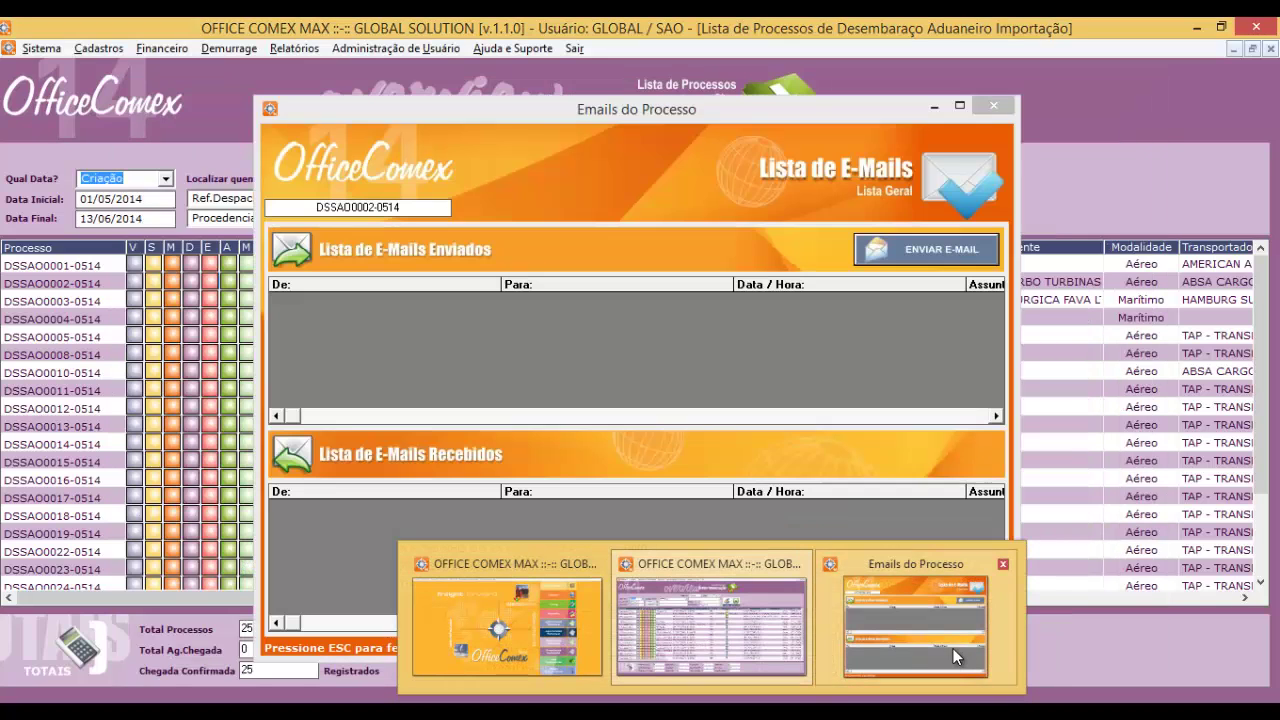
pyautogui.click(953, 648)
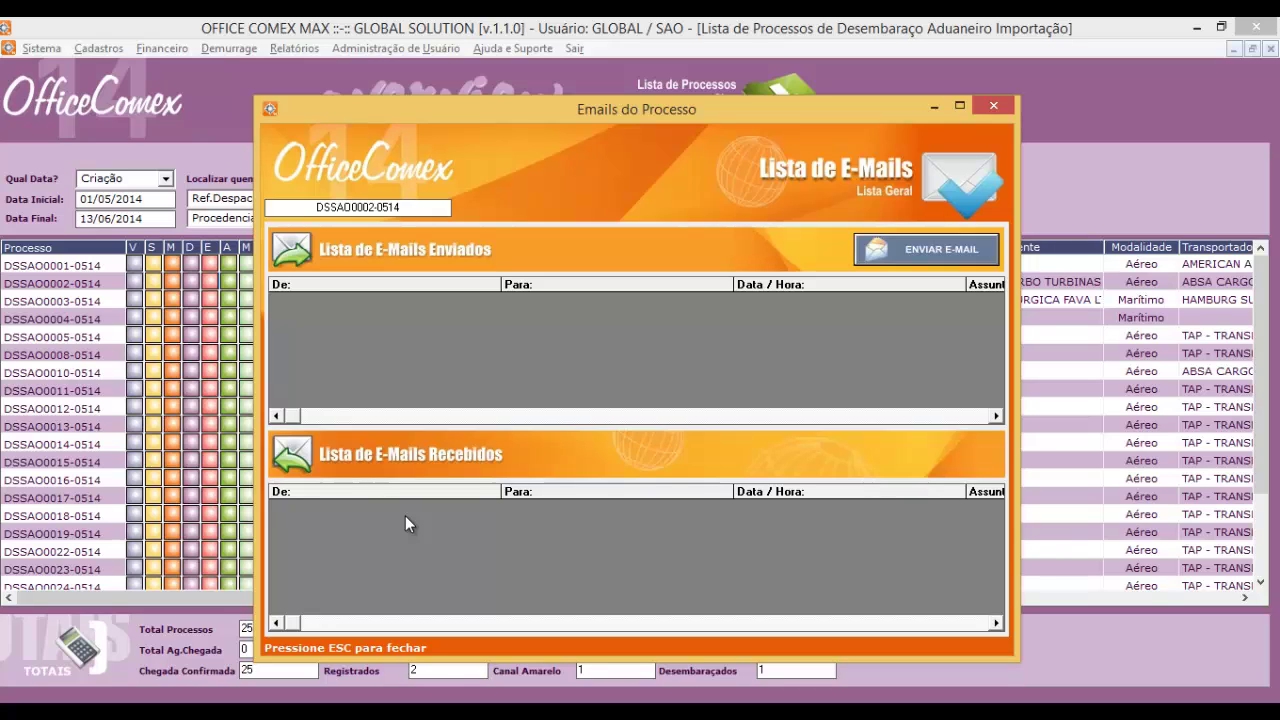
pyautogui.click(992, 105)
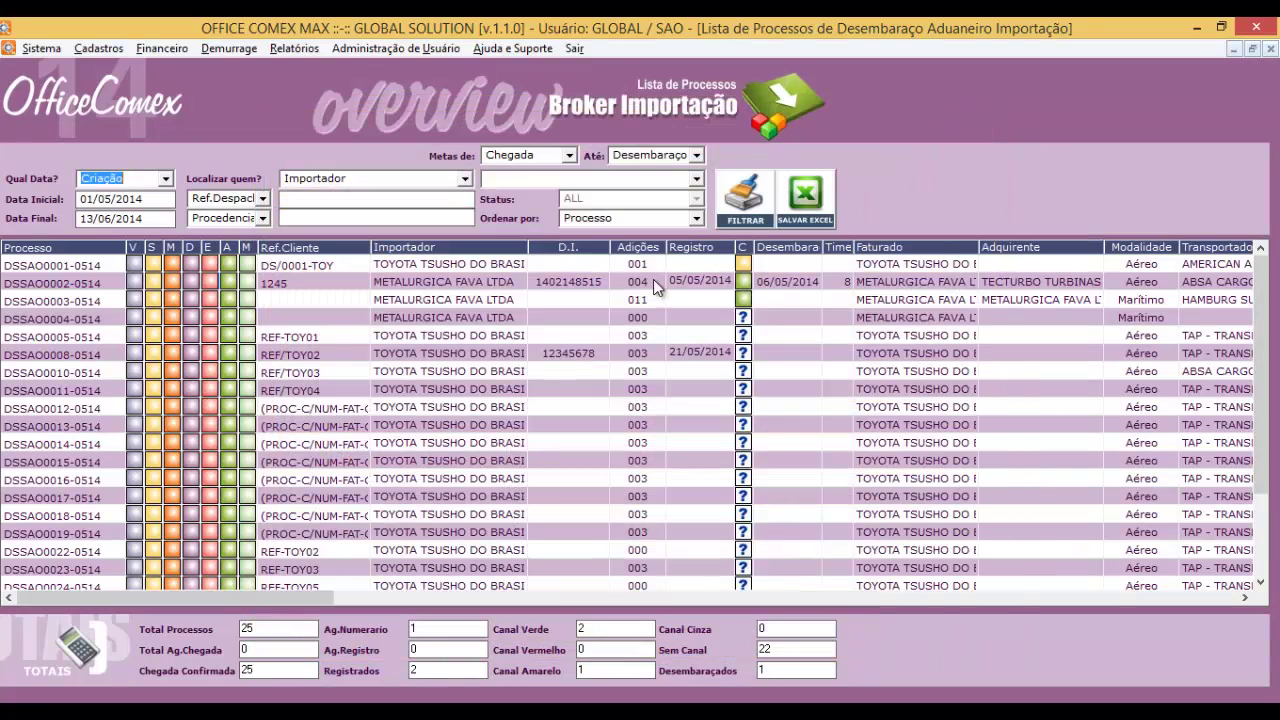
# Examine the item values and tax columns in process DSSAO0002-0514's NF-e draft, excluding the CIF additions, and close the draft.
pyautogui.click(227, 285)
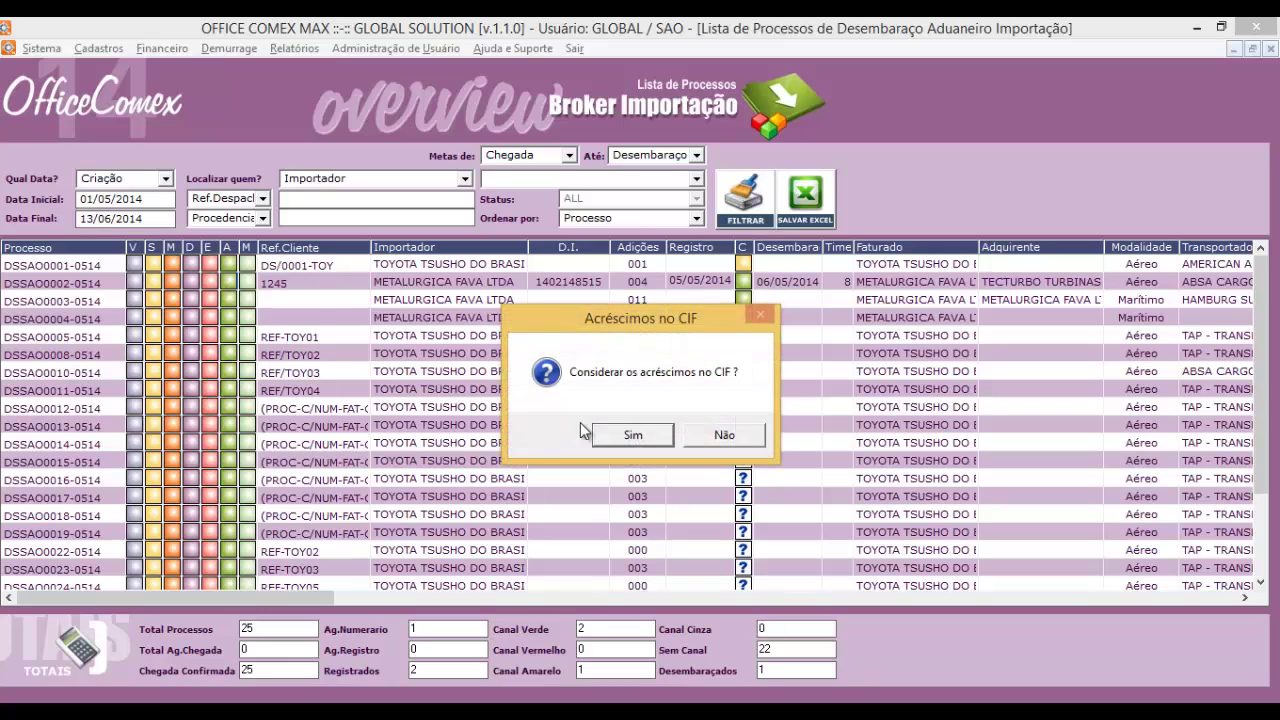
pyautogui.click(719, 438)
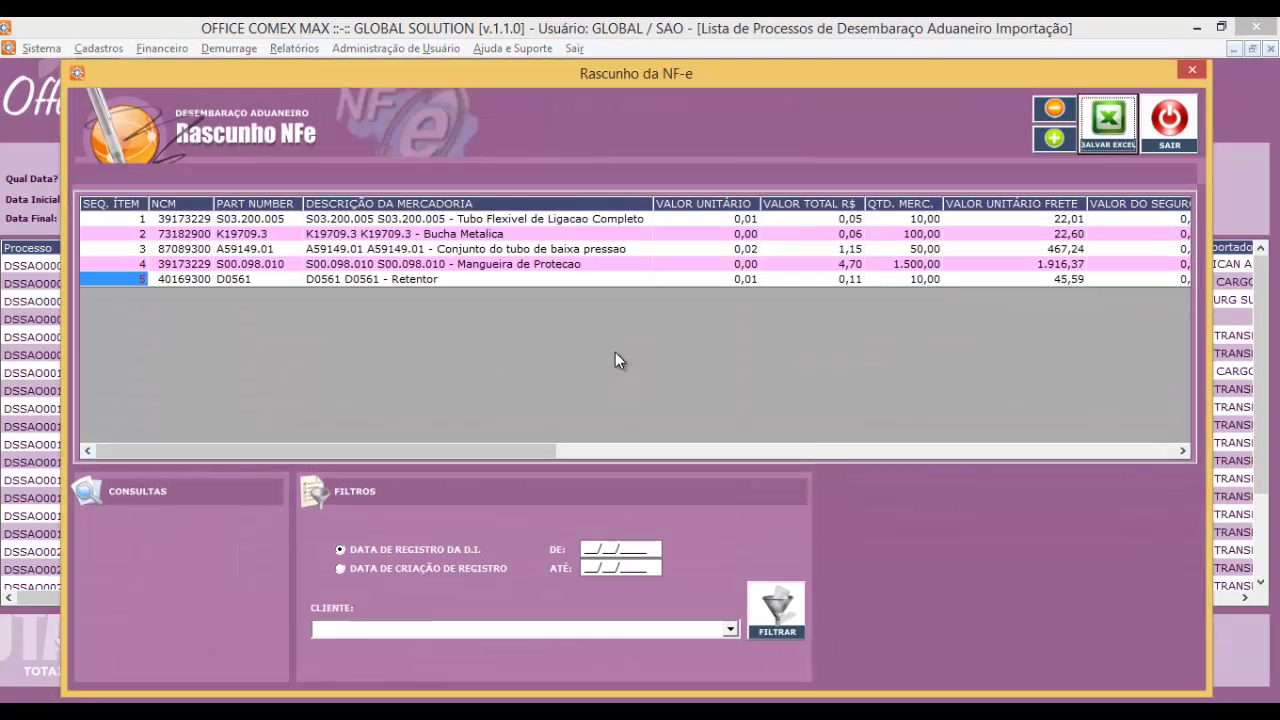
pyautogui.click(506, 247)
pyautogui.press('Down')
pyautogui.press('Down')
pyautogui.press('Up')
pyautogui.press('Up')
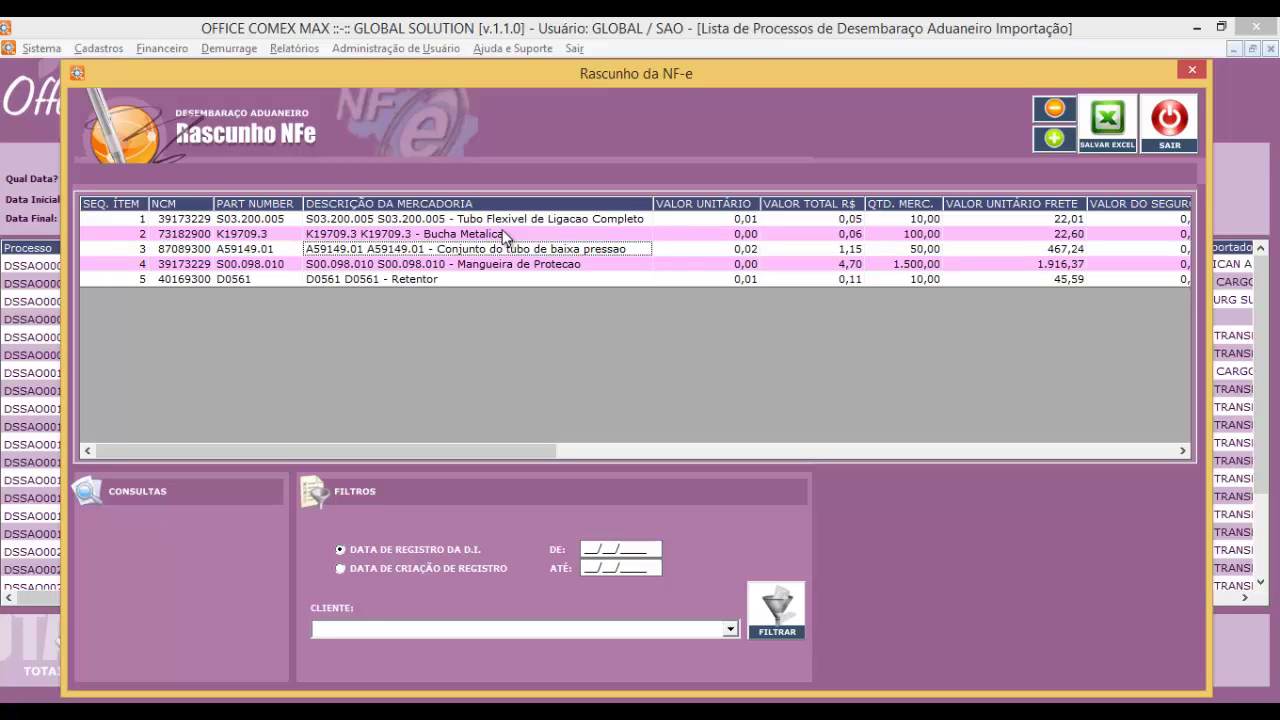
pyautogui.press('Up')
pyautogui.press('Right')
pyautogui.press('Right')
pyautogui.press('Right')
pyautogui.press('Right')
pyautogui.press('Right')
pyautogui.press('Right')
pyautogui.press('Right')
pyautogui.press('Right')
pyautogui.press('Right')
pyautogui.press('Right')
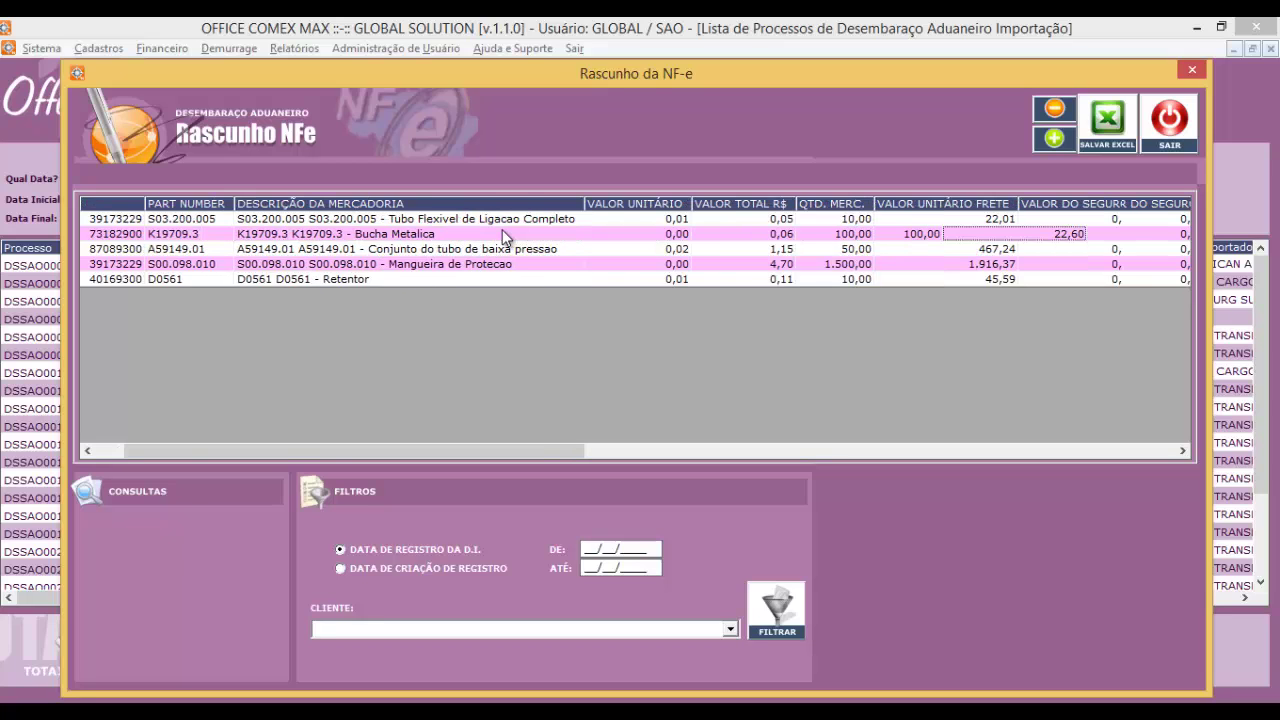
pyautogui.press('Right')
pyautogui.press('Right')
pyautogui.press('Right')
pyautogui.press('Right')
pyautogui.press('Right')
pyautogui.press('Right')
pyautogui.press('Right')
pyautogui.press('Right')
pyautogui.press('Right')
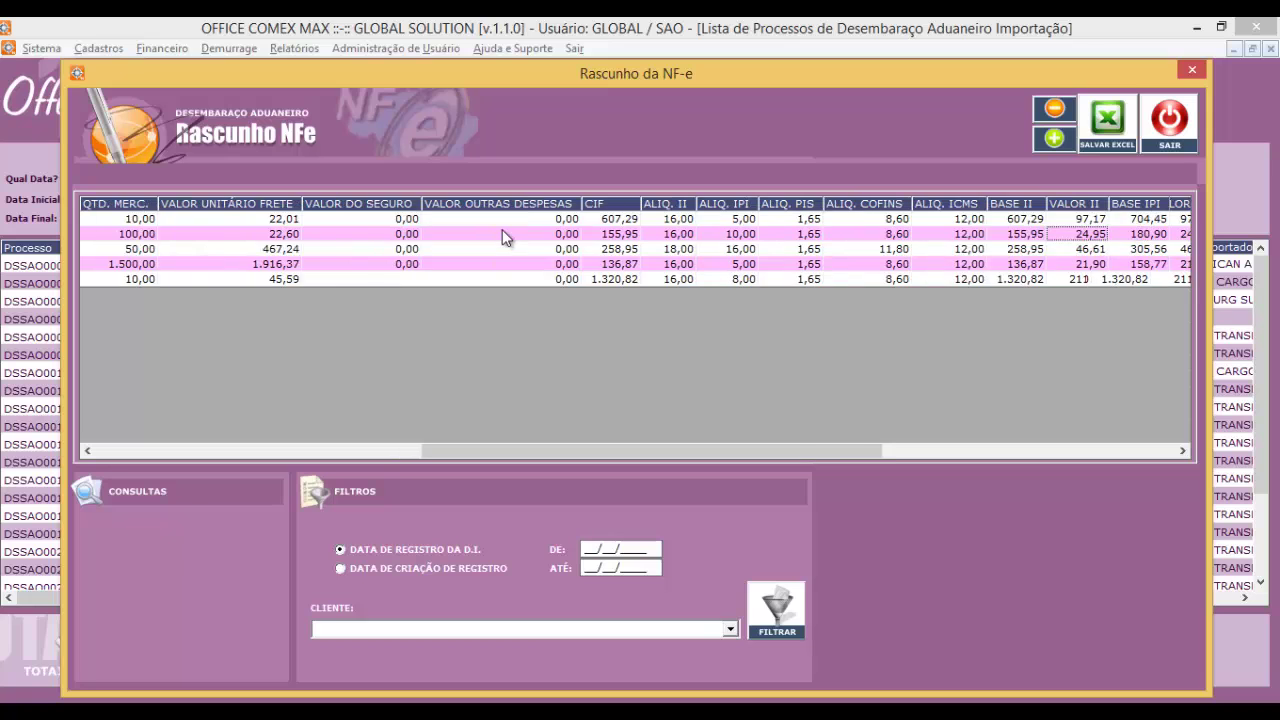
pyautogui.press('Right')
pyautogui.press('Right')
pyautogui.press('Right')
pyautogui.press('Right')
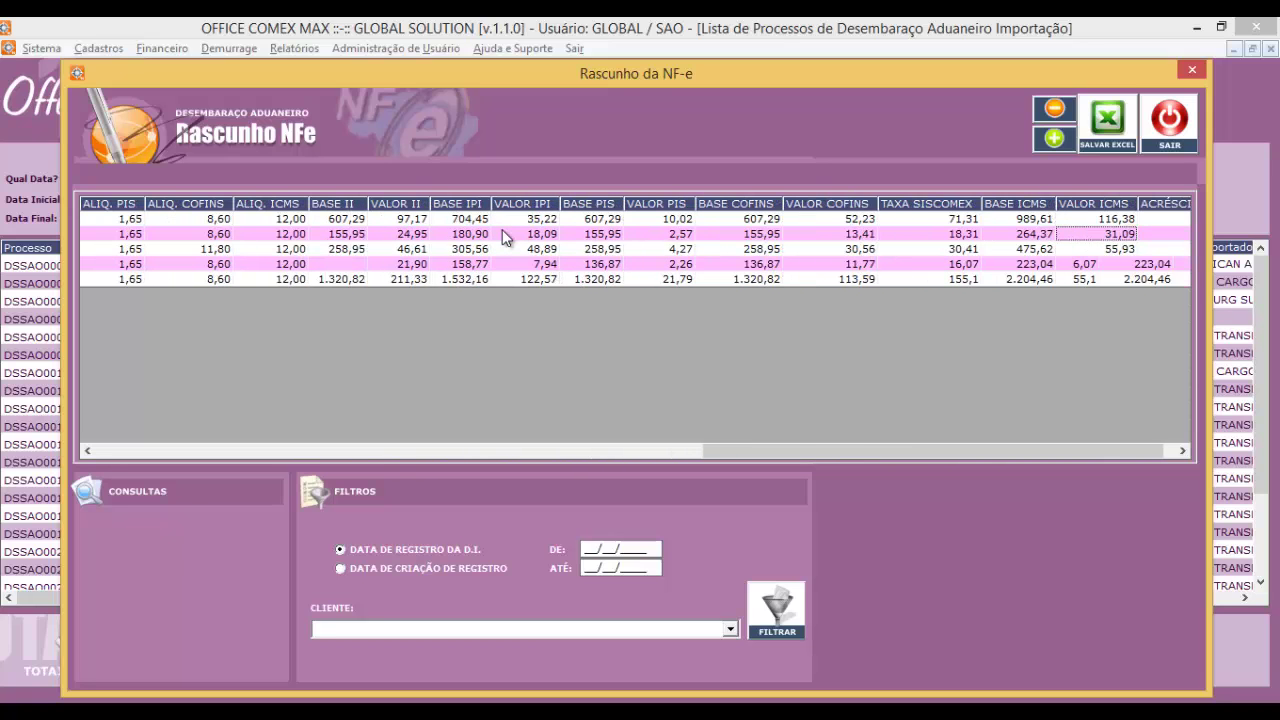
pyautogui.press('Left')
pyautogui.press('Left')
pyautogui.press('Left')
pyautogui.press('Left')
pyautogui.press('Left')
pyautogui.press('Left')
pyautogui.press('Left')
pyautogui.press('Left')
pyautogui.press('Left')
pyautogui.press('Left')
pyautogui.press('Left')
pyautogui.press('Left')
pyautogui.press('Left')
pyautogui.press('Left')
pyautogui.press('Left')
pyautogui.press('Left')
pyautogui.press('Left')
pyautogui.press('Left')
pyautogui.press('Left')
pyautogui.press('Left')
pyautogui.press('Left')
pyautogui.press('Left')
pyautogui.press('Left')
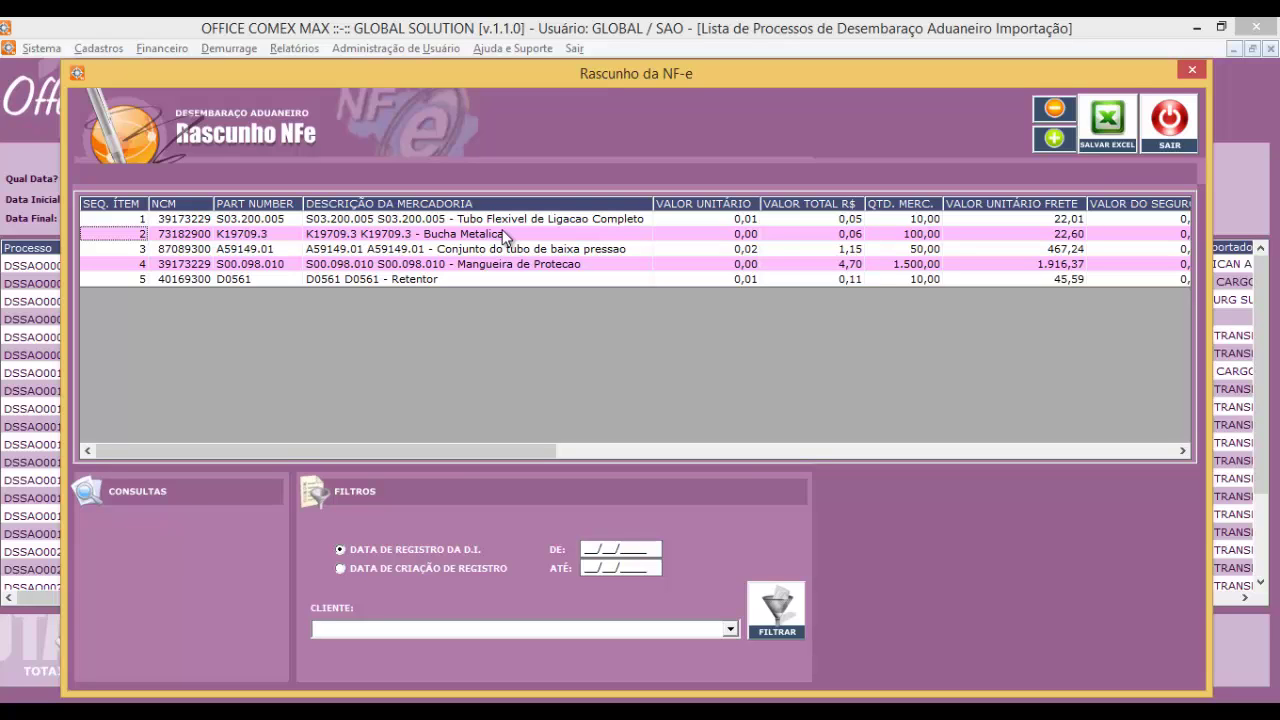
pyautogui.click(1184, 116)
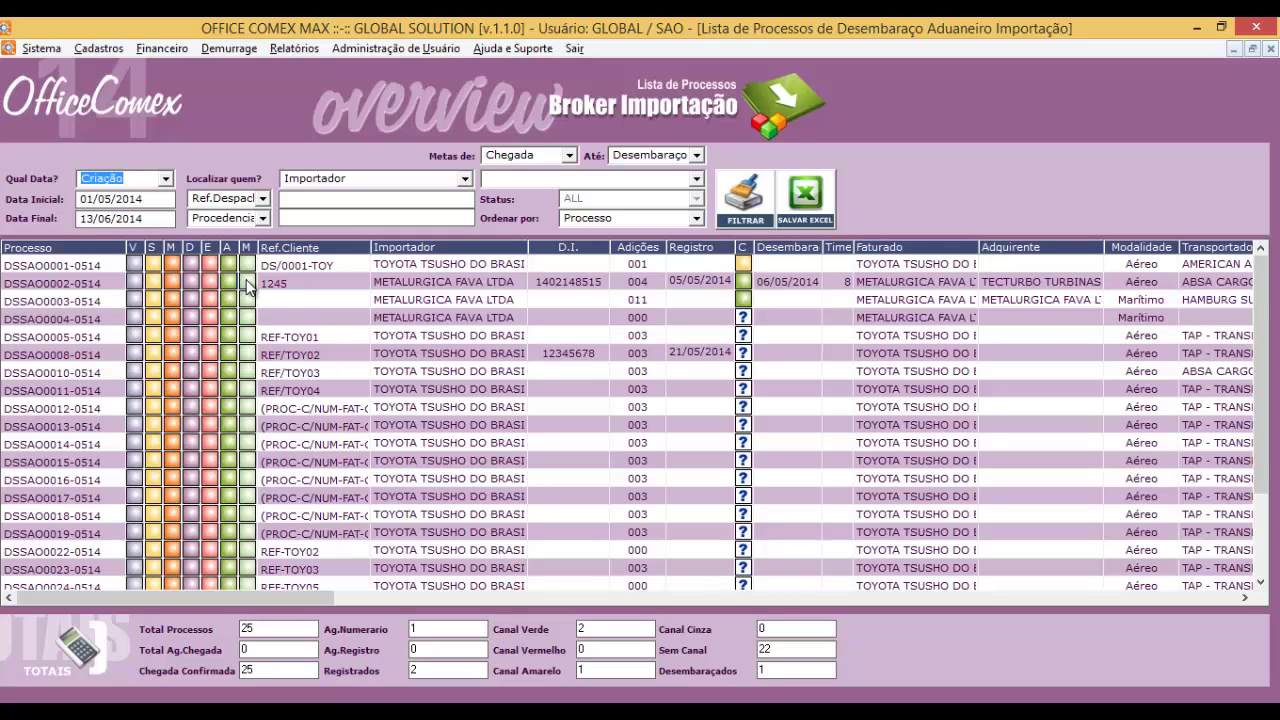
# Open the Mantra comparison for process DSSAO0002-0514 and examine the full list of Mantra versus process fields.
pyautogui.moveTo(268, 283); pyautogui.dragTo(425, 268)
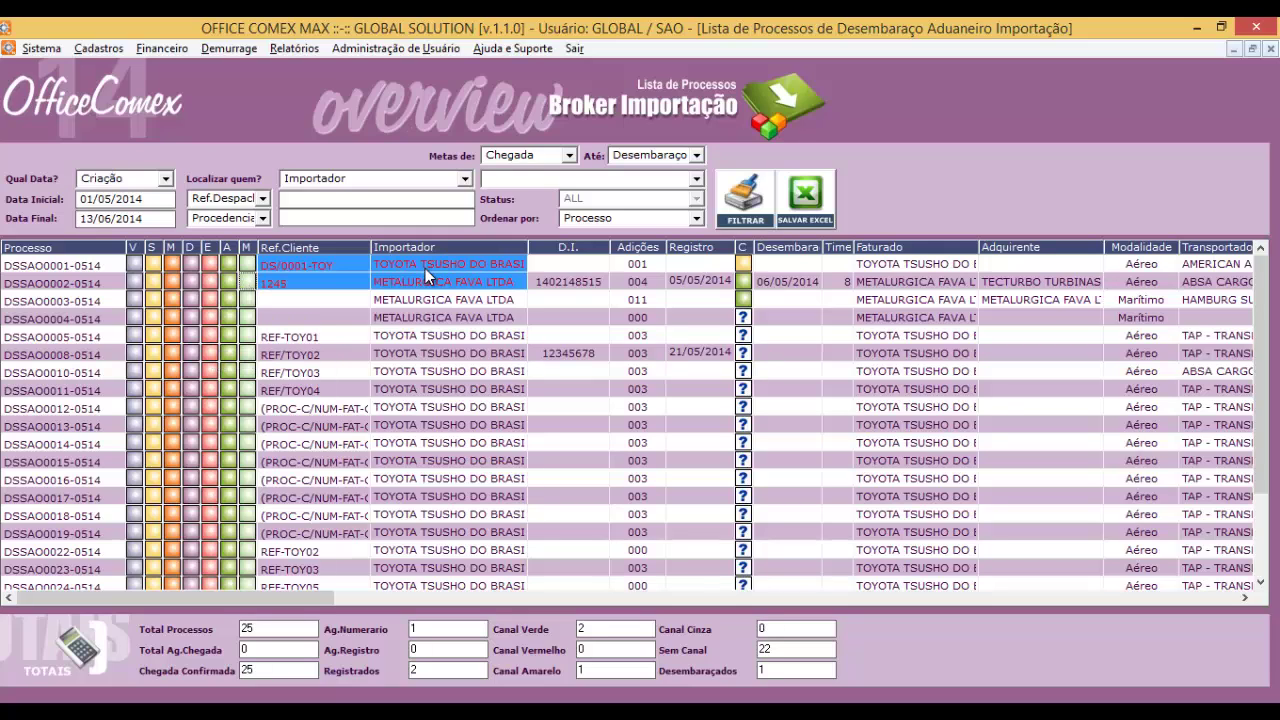
pyautogui.click(248, 287)
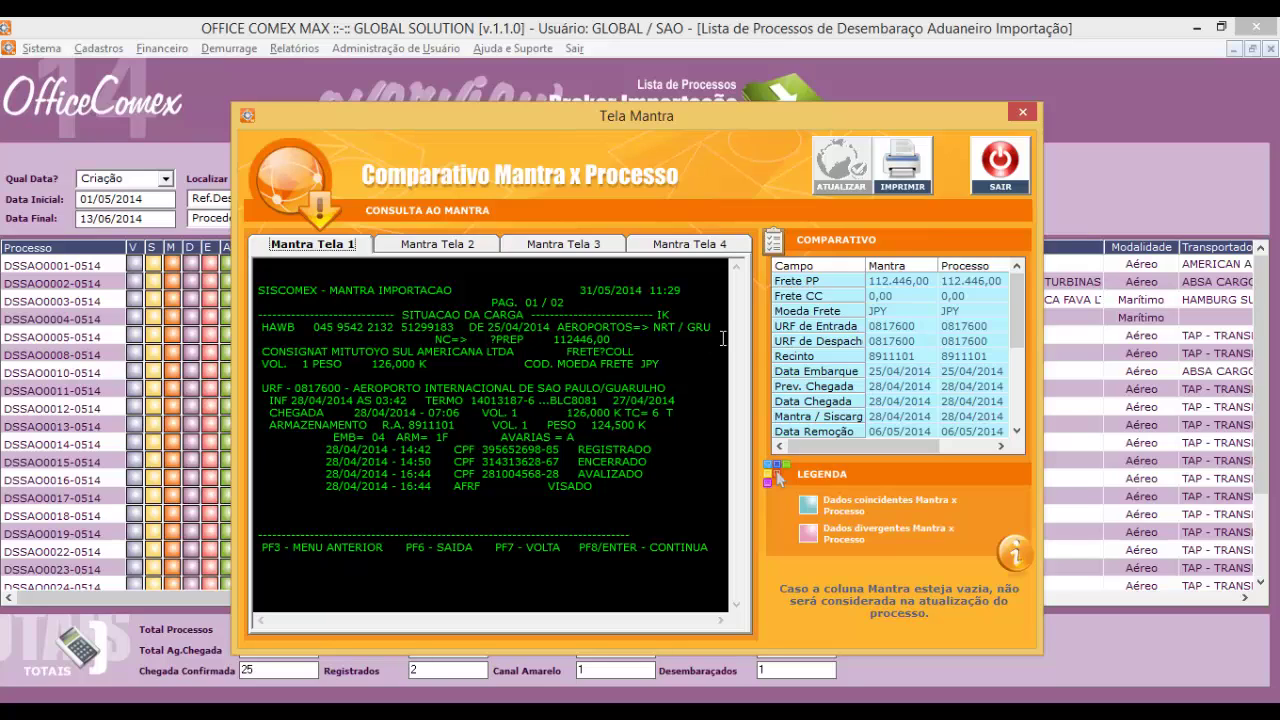
pyautogui.click(1017, 432)
pyautogui.click(1017, 432)
pyautogui.click(1017, 432)
pyautogui.click(1017, 432)
pyautogui.click(1017, 432)
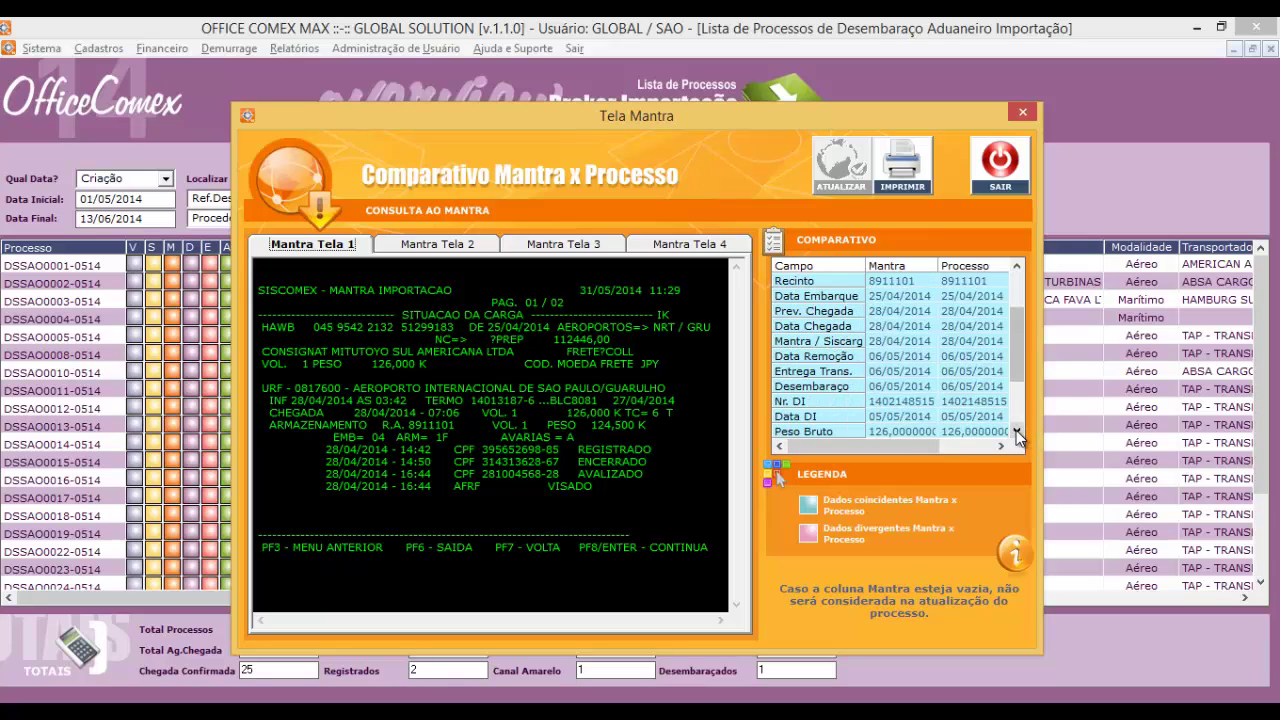
pyautogui.click(1017, 432)
pyautogui.click(1017, 432)
pyautogui.click(1017, 432)
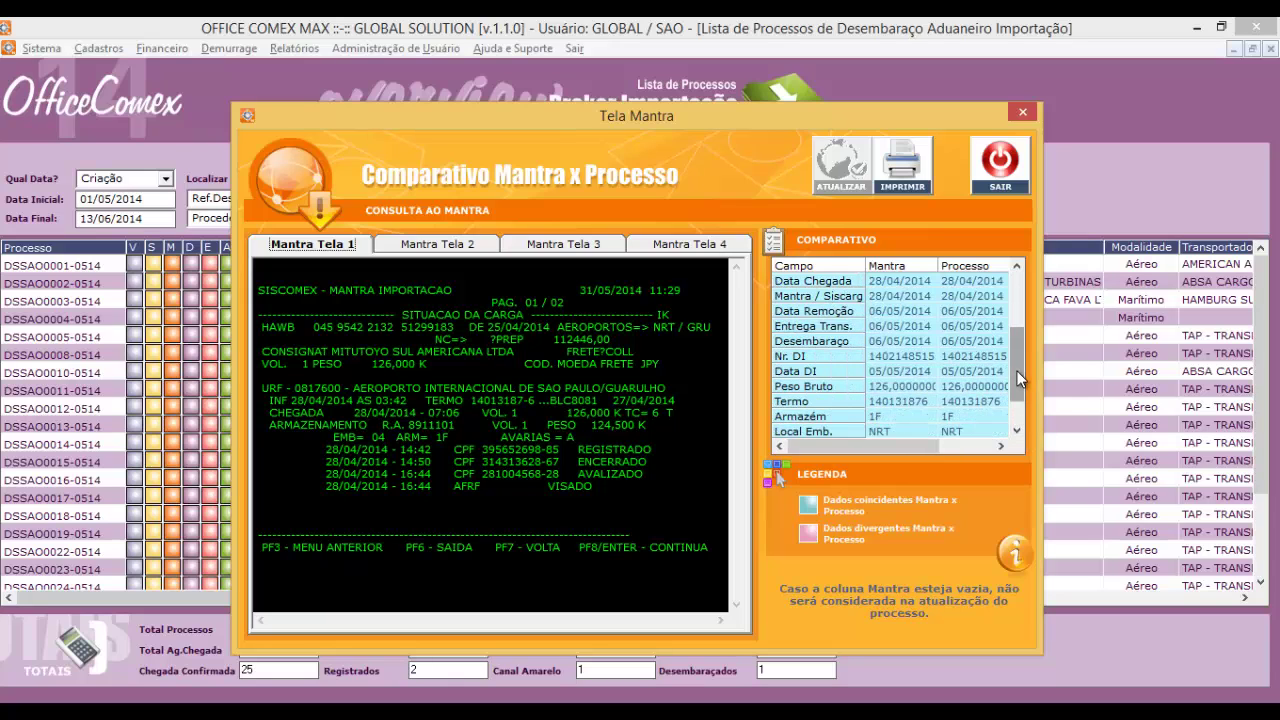
pyautogui.click(1019, 317)
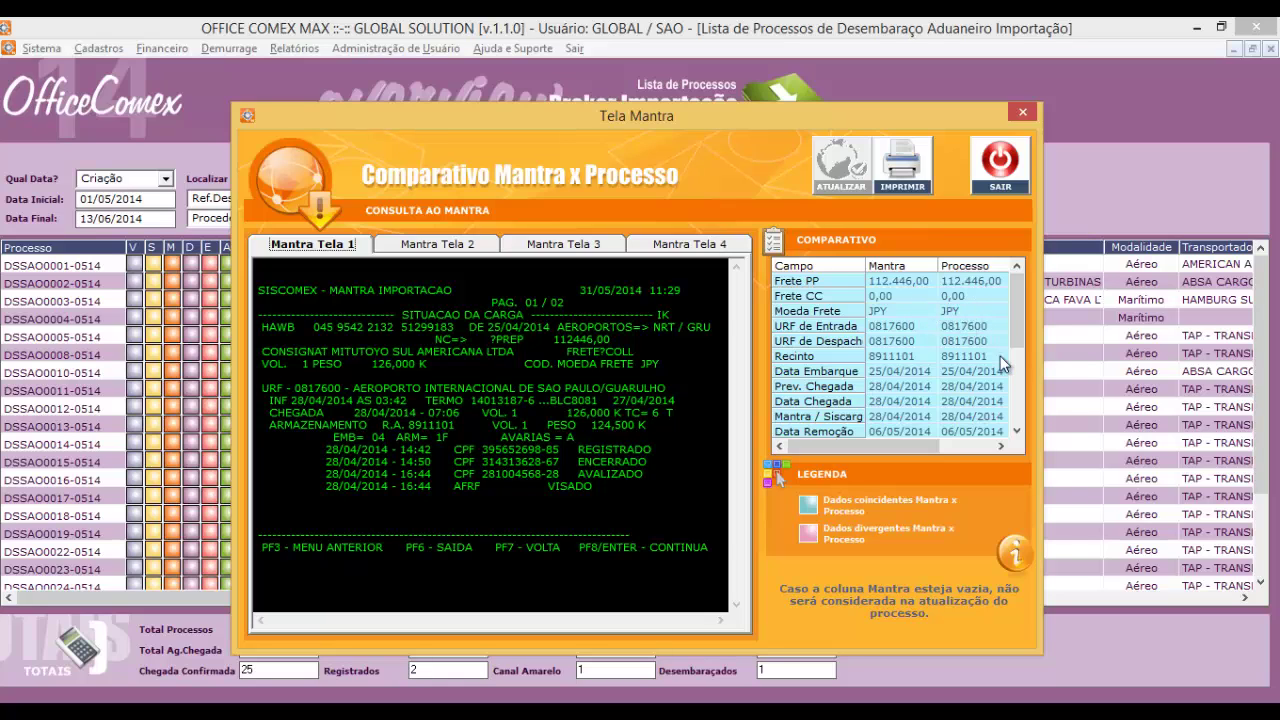
pyautogui.moveTo(1017, 432); pyautogui.dragTo(1017, 432)
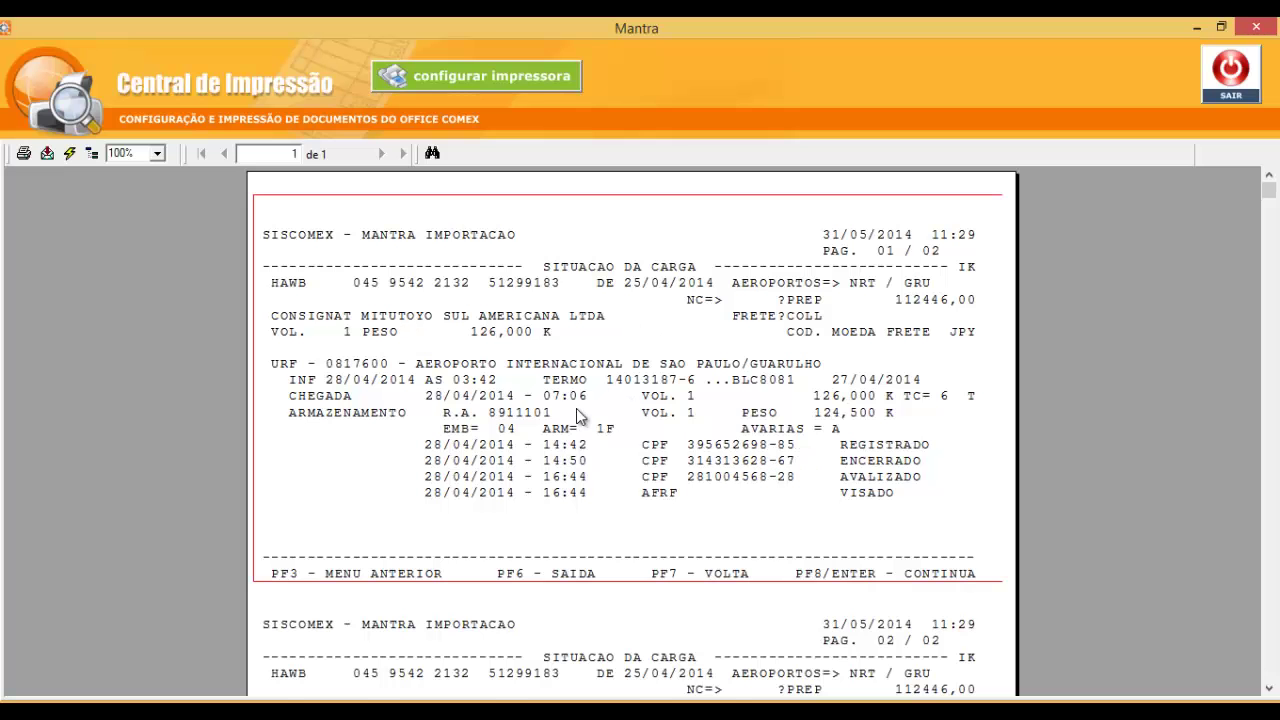
# Review both Mantra screens in the print preview, and close the preview and the Mantra comparison.
pyautogui.scroll(-5, 600, 425)
pyautogui.scroll(-5, 578, 416)
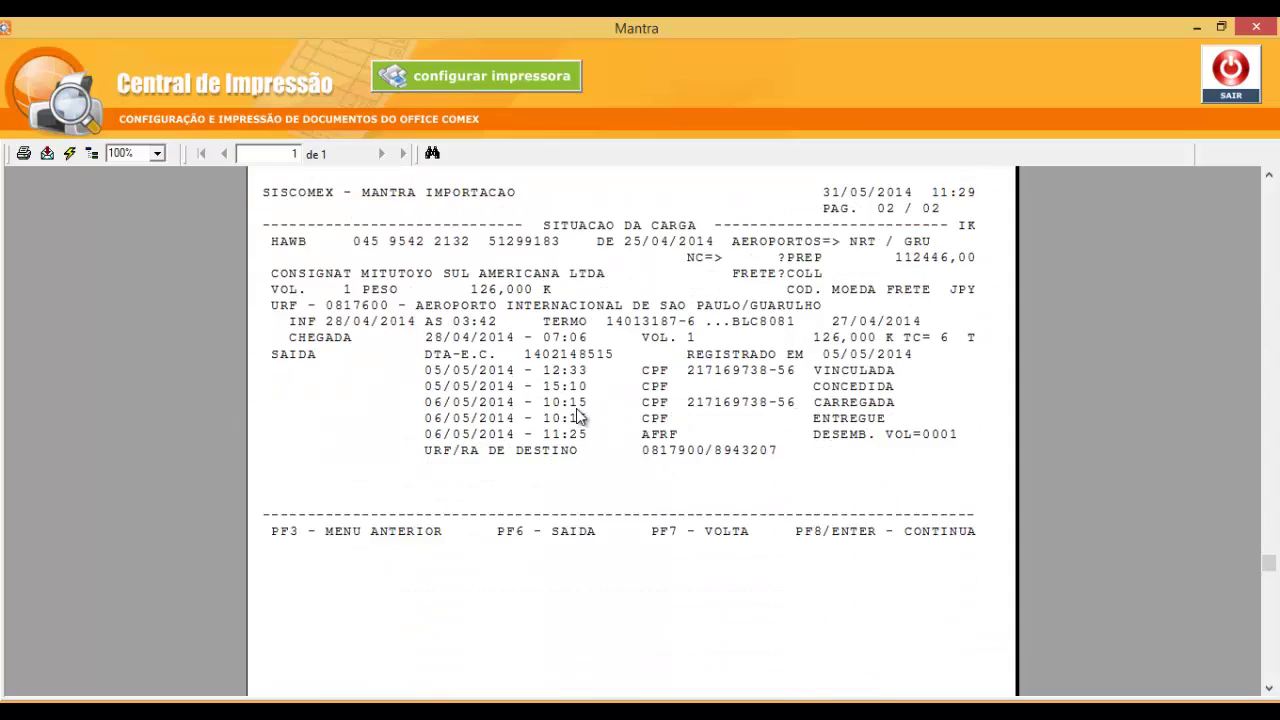
pyautogui.scroll(10, 576, 416)
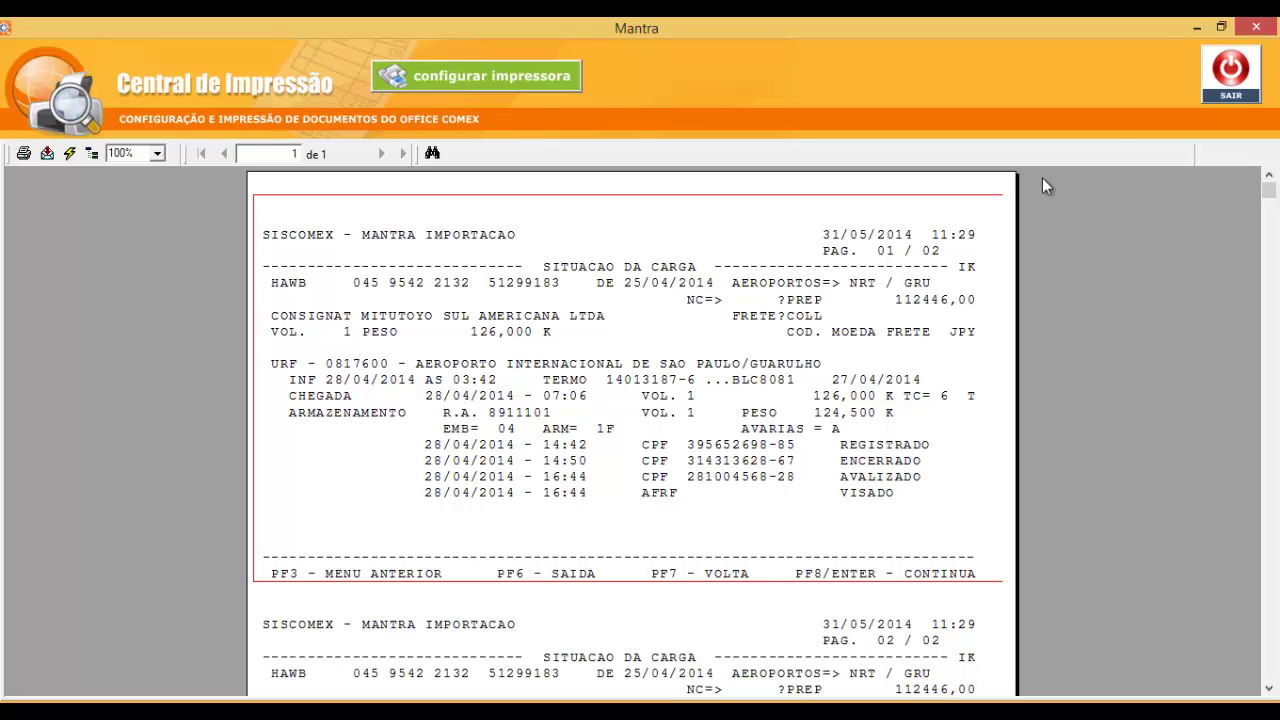
pyautogui.click(1219, 90)
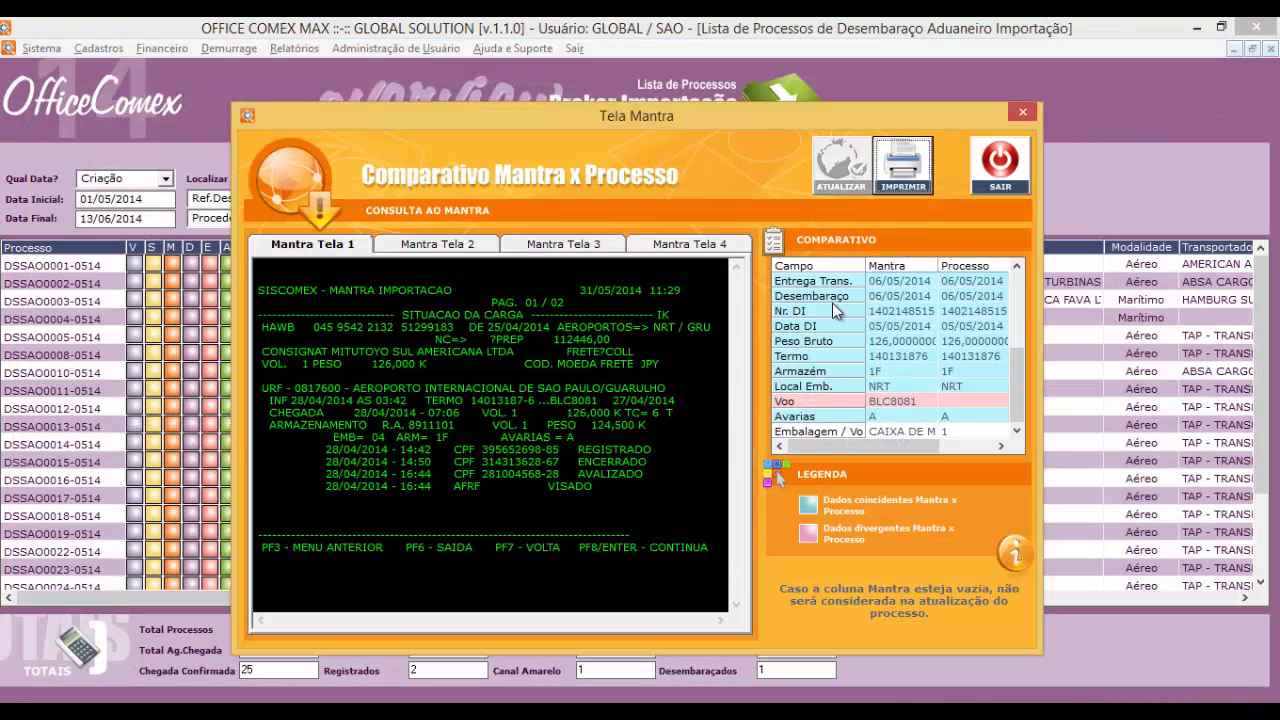
pyautogui.click(1002, 163)
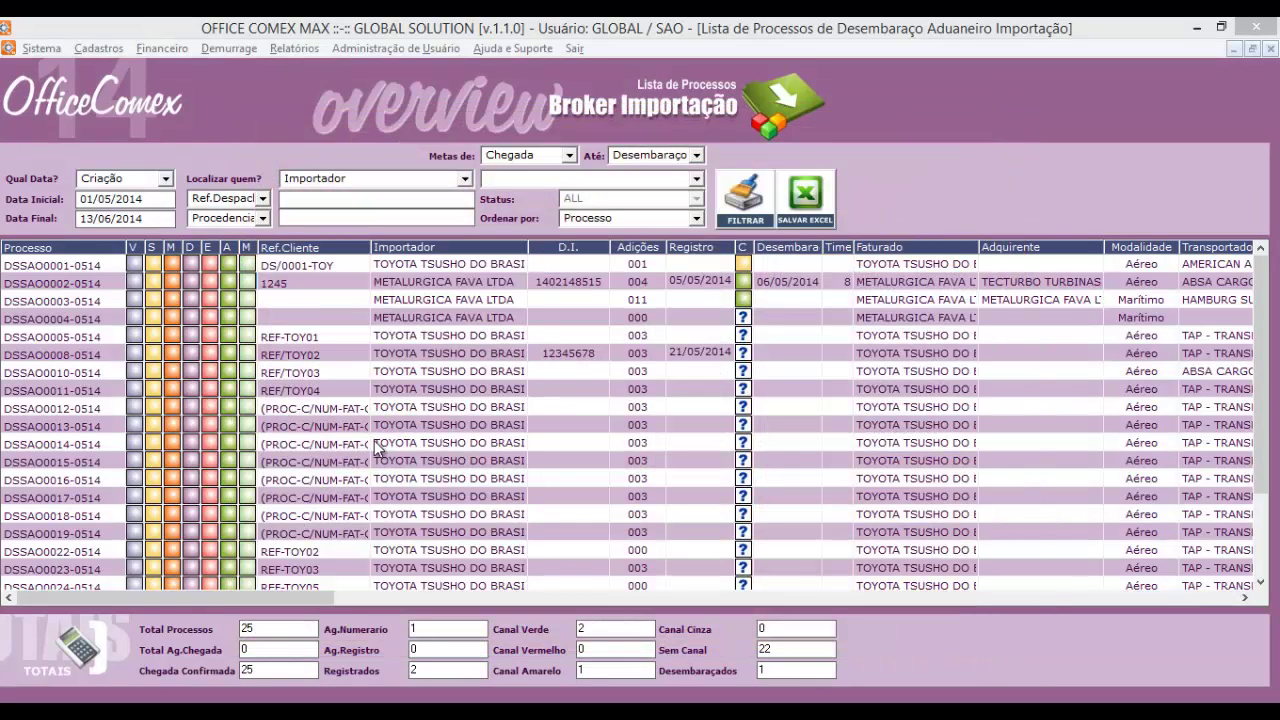
# Review the overview totals for processes, customs channels, processes without a channel, and cleared processes.
pyautogui.click(257, 628)
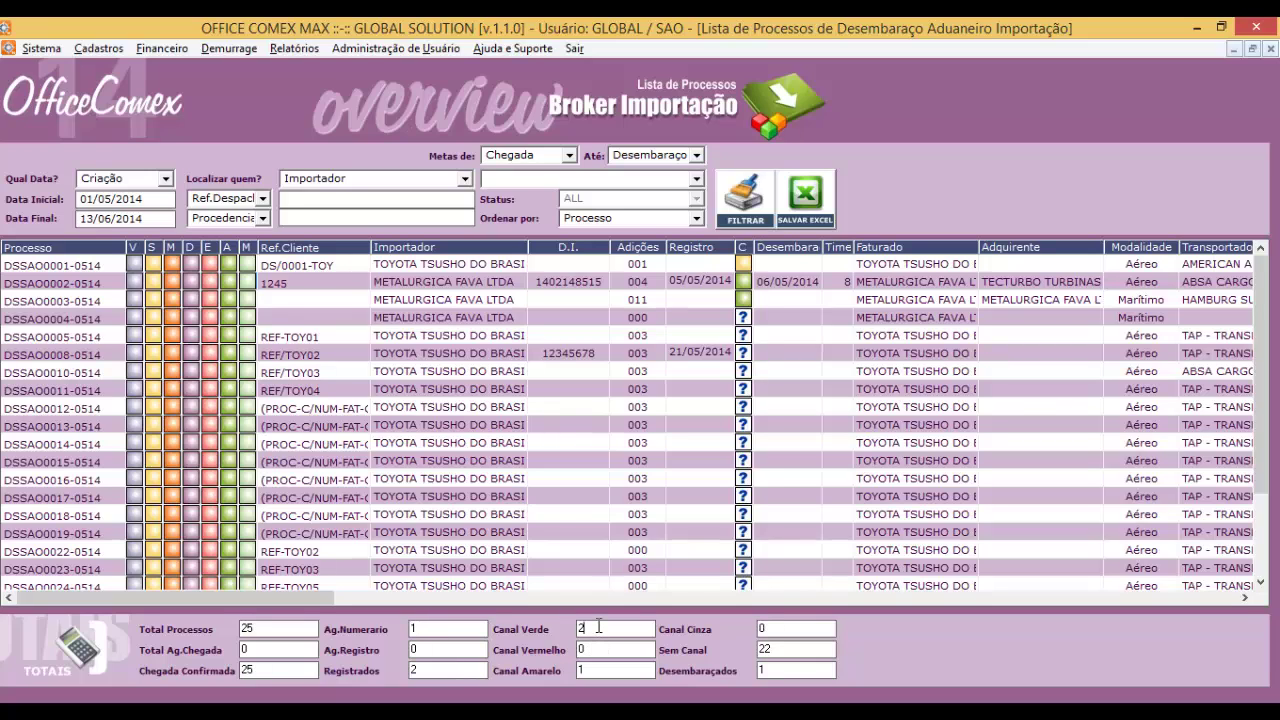
pyautogui.click(579, 651)
pyautogui.click(788, 648)
pyautogui.click(775, 671)
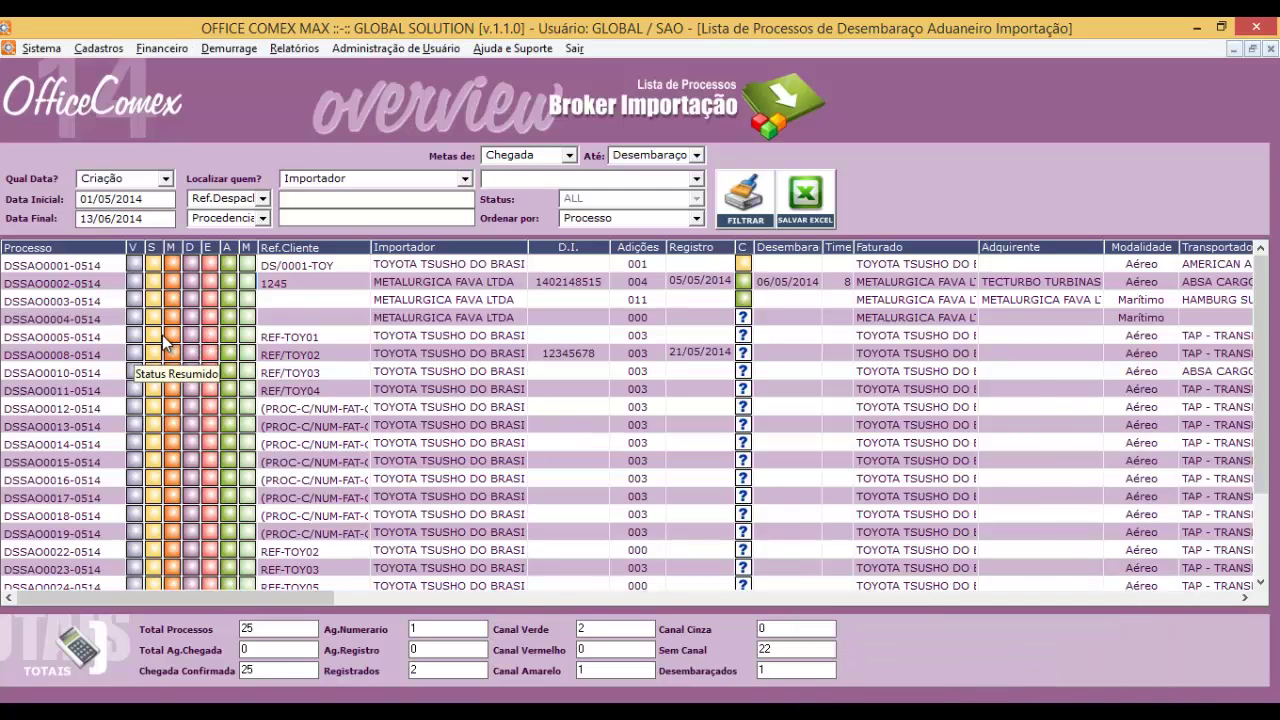
# Open the full record of process DSSAO0002-0514 from the overview and put it in edit mode.
pyautogui.doubleClick(103, 282)
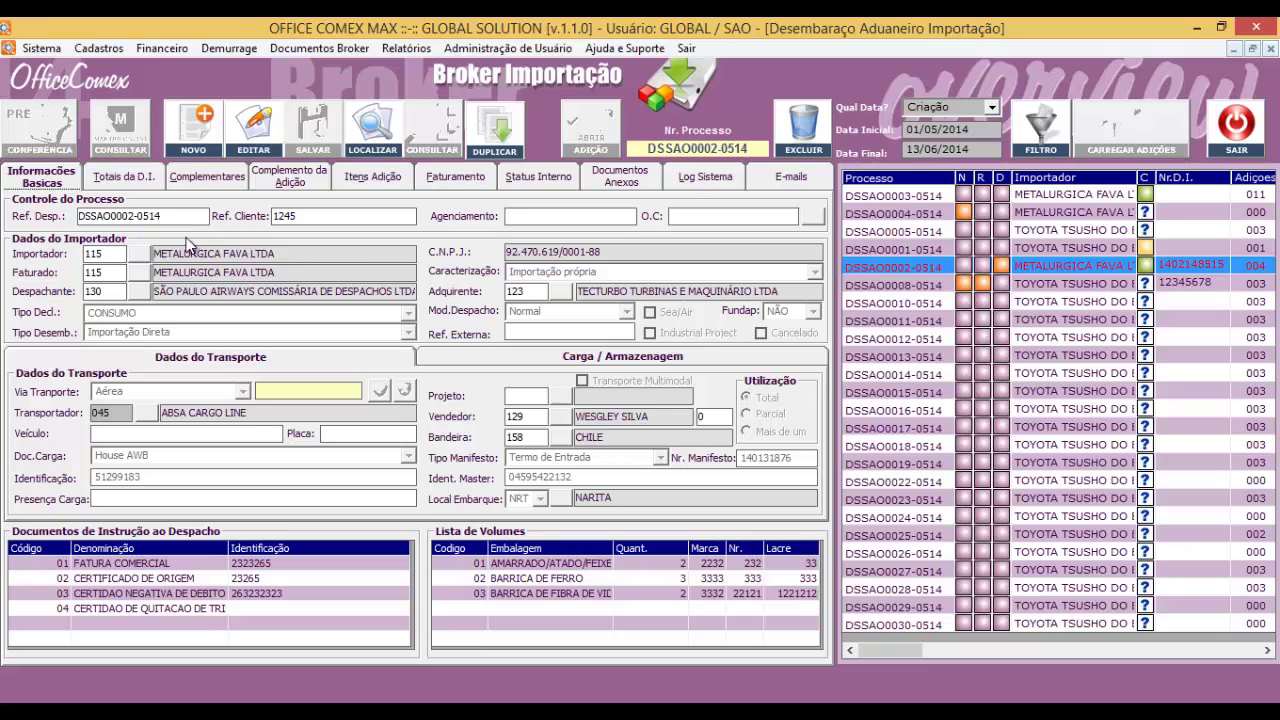
pyautogui.click(256, 152)
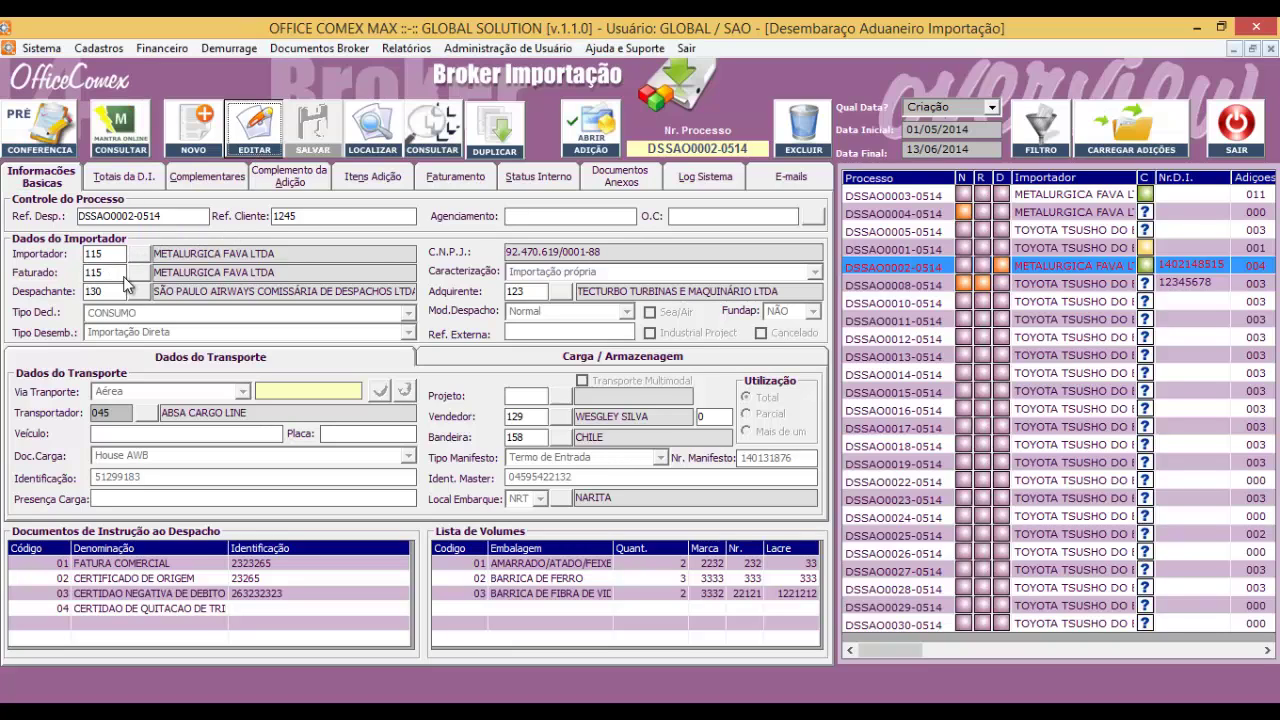
# Search the importer list for "meta" and open the client registration record of FAVA.
pyautogui.click(139, 257)
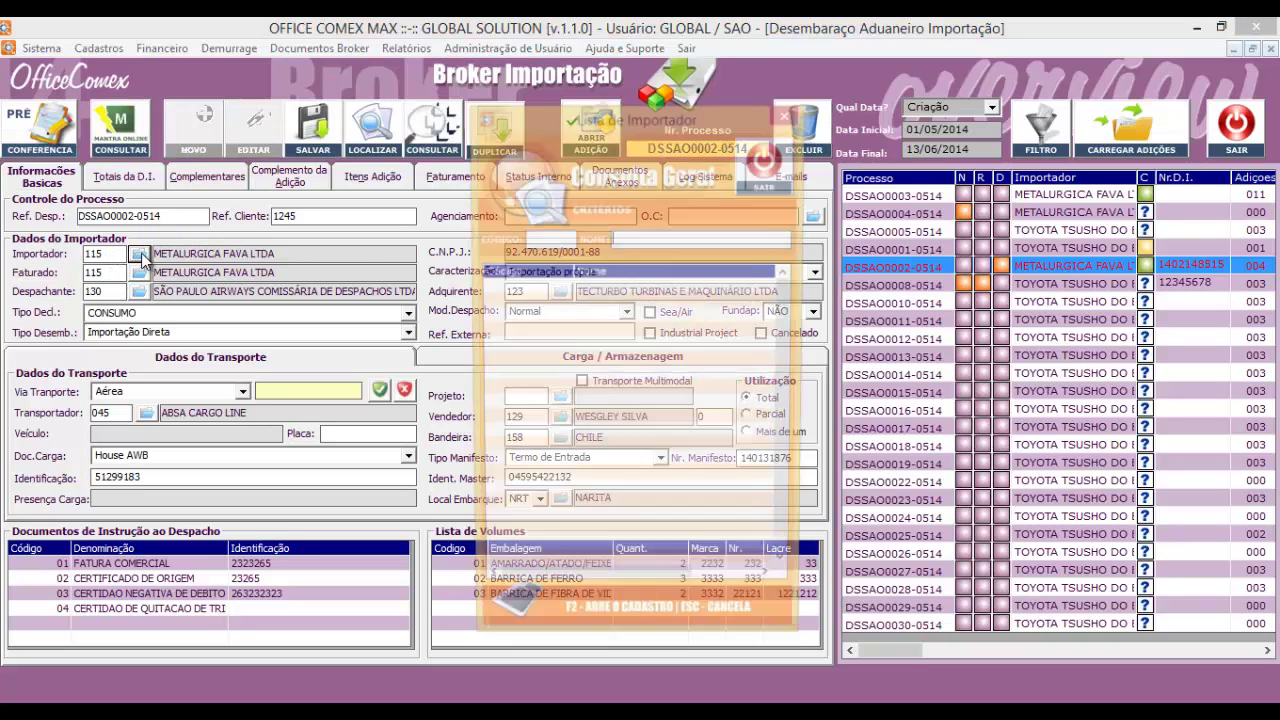
pyautogui.write('meta')
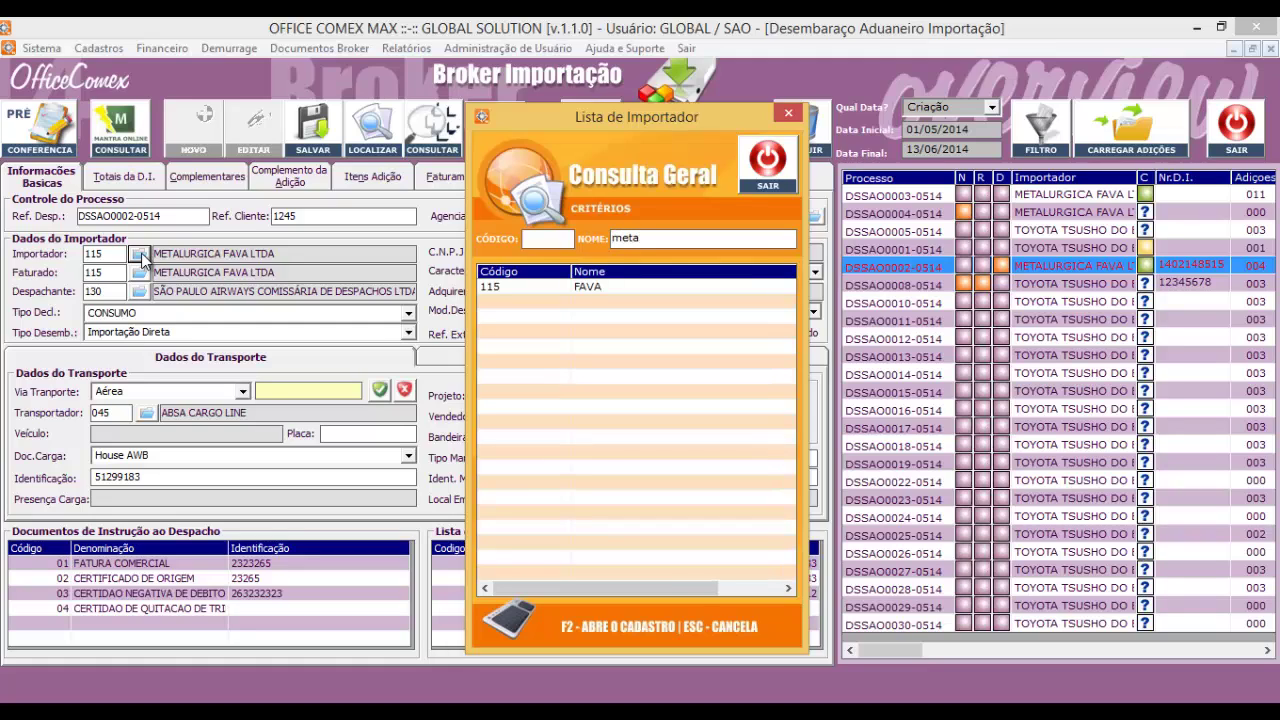
pyautogui.press('Down')
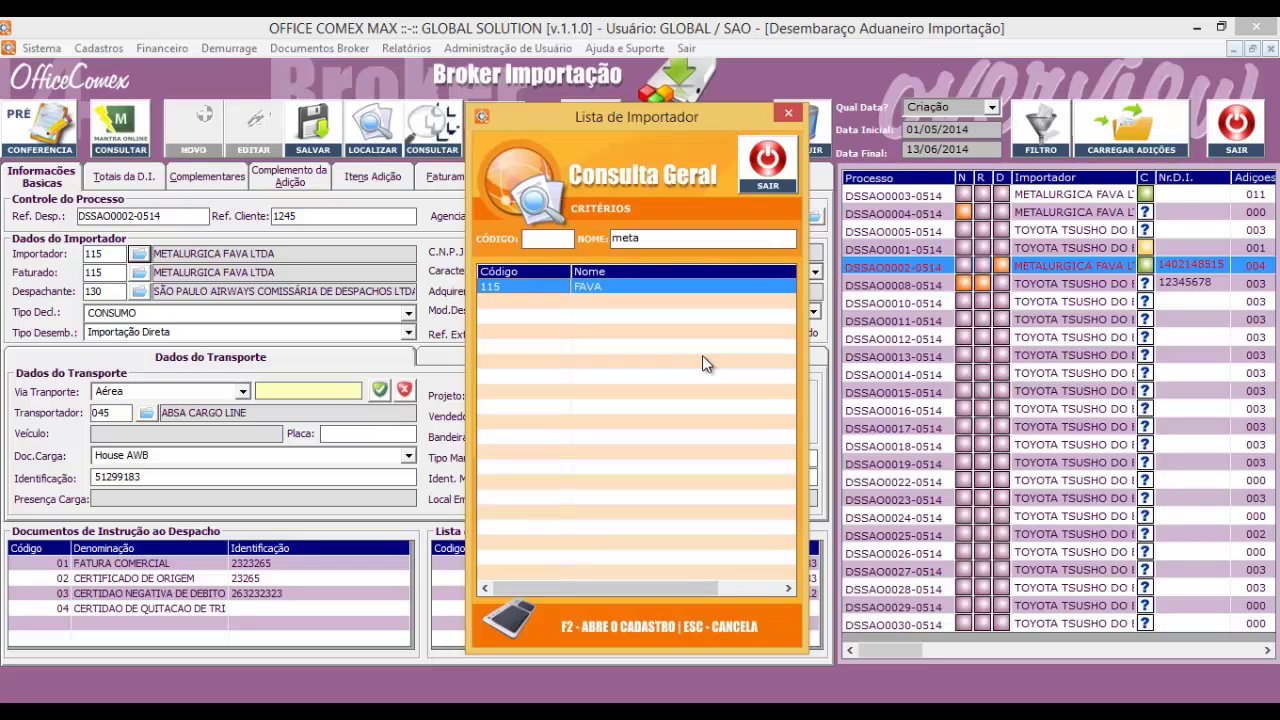
pyautogui.press('Return')
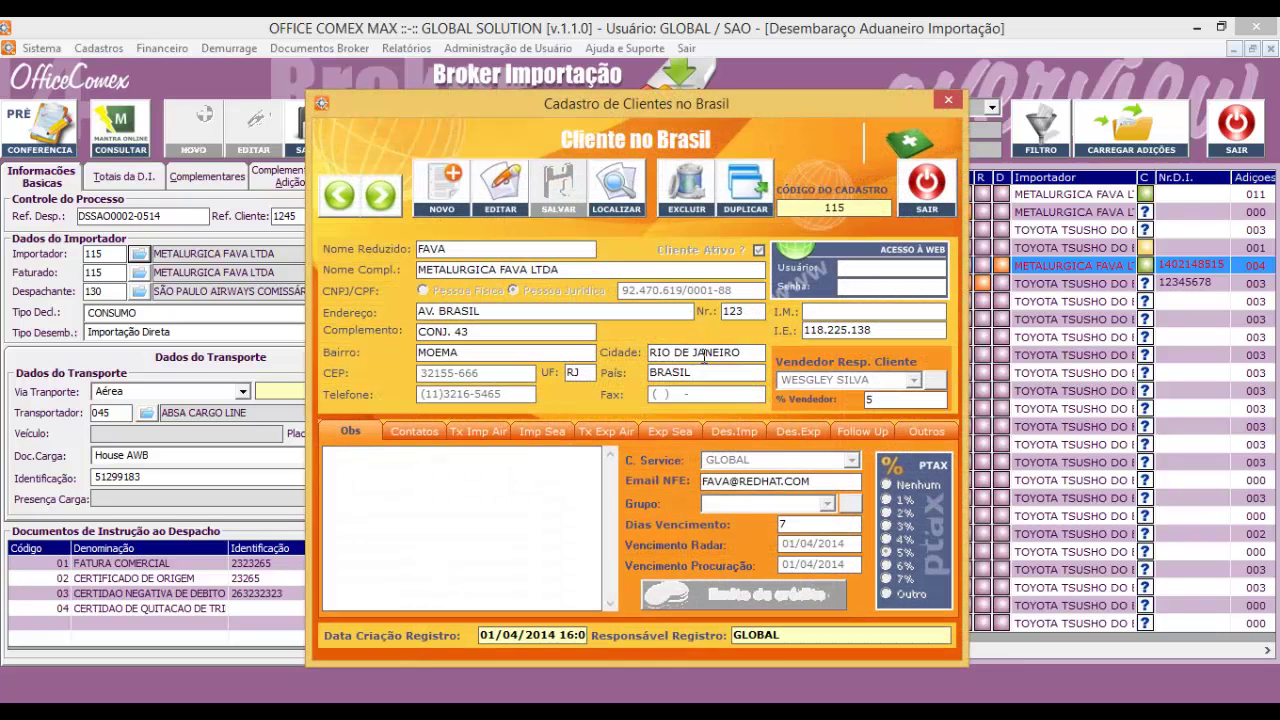
# Review the client's import clearance settings: basic data, fee values, invoice data and charges.
pyautogui.click(734, 433)
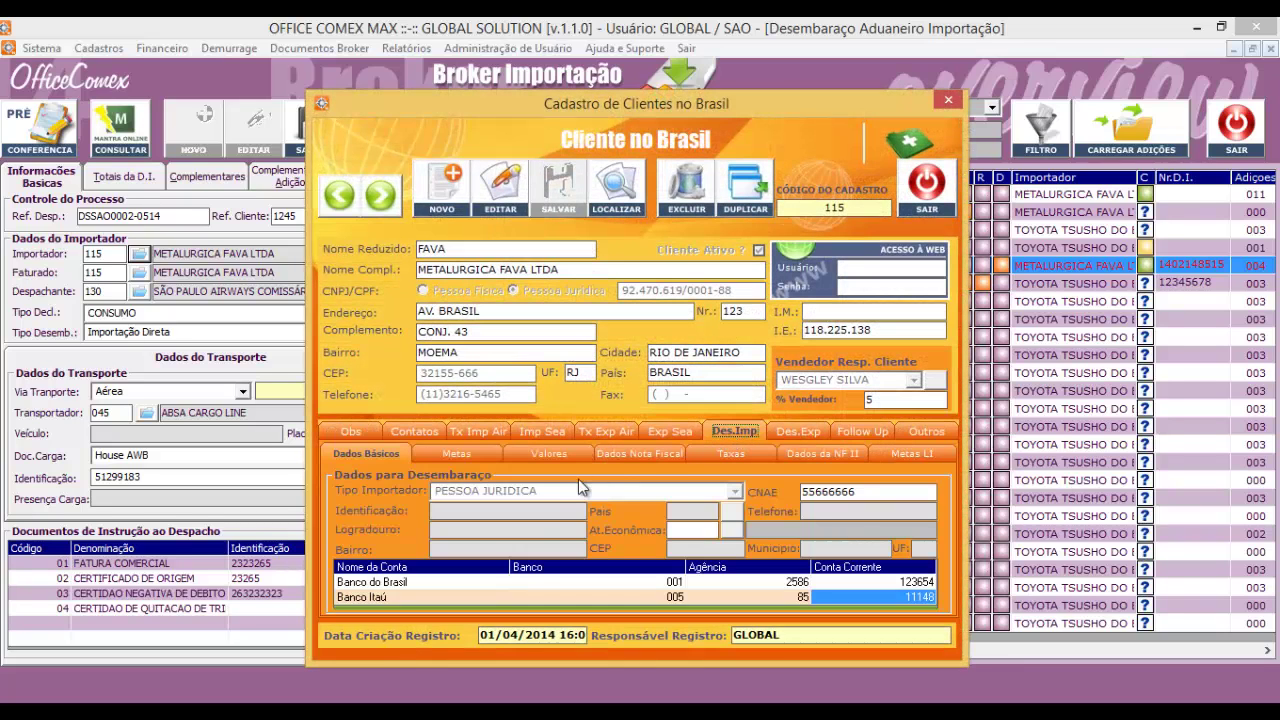
pyautogui.click(549, 454)
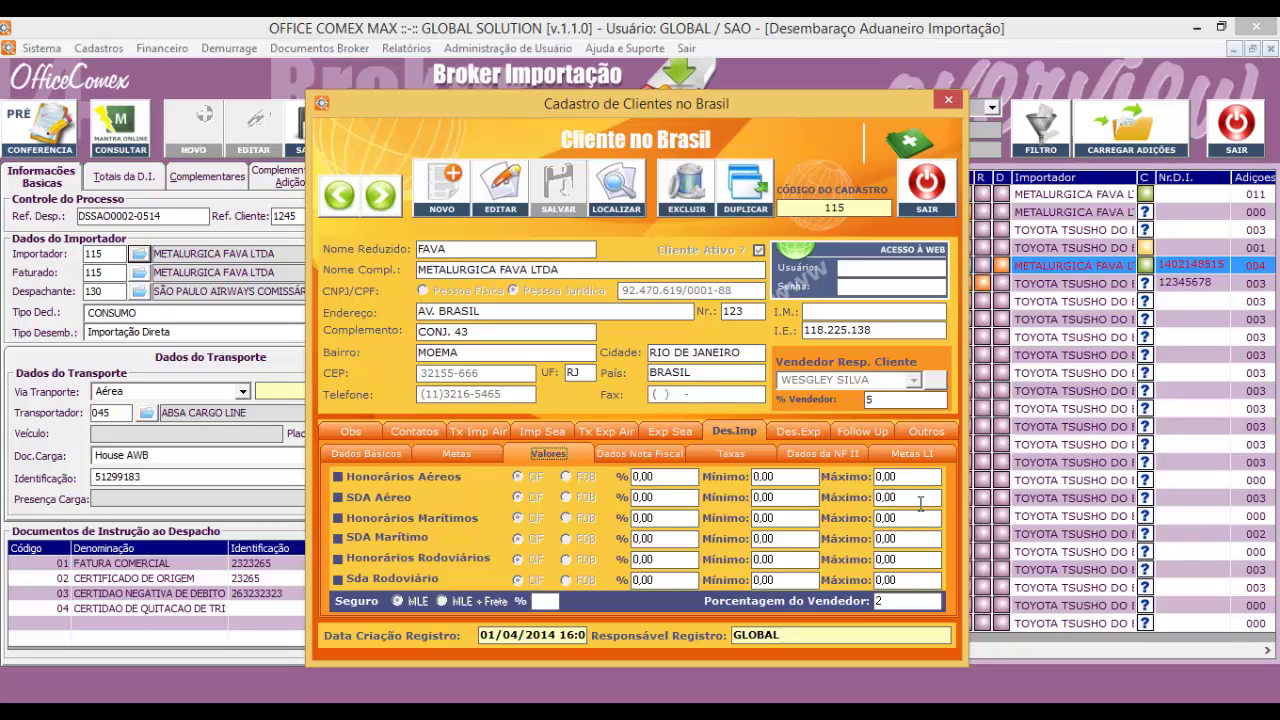
pyautogui.click(642, 455)
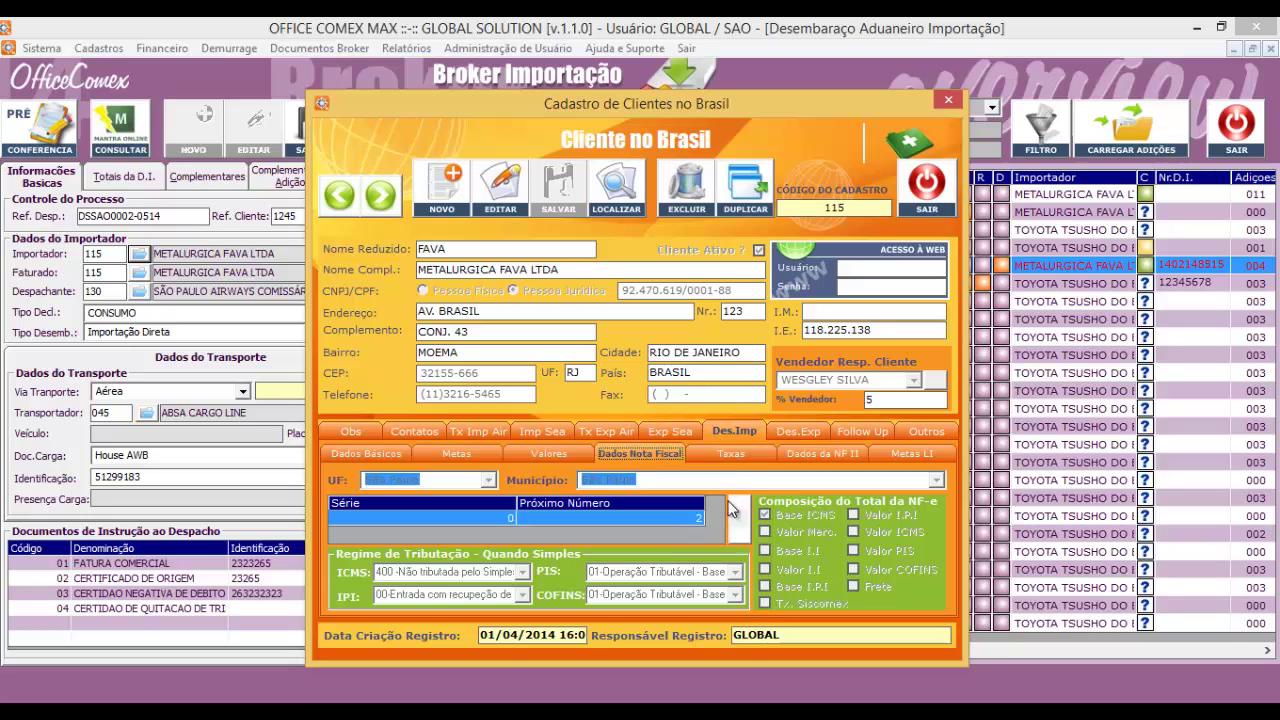
pyautogui.click(743, 455)
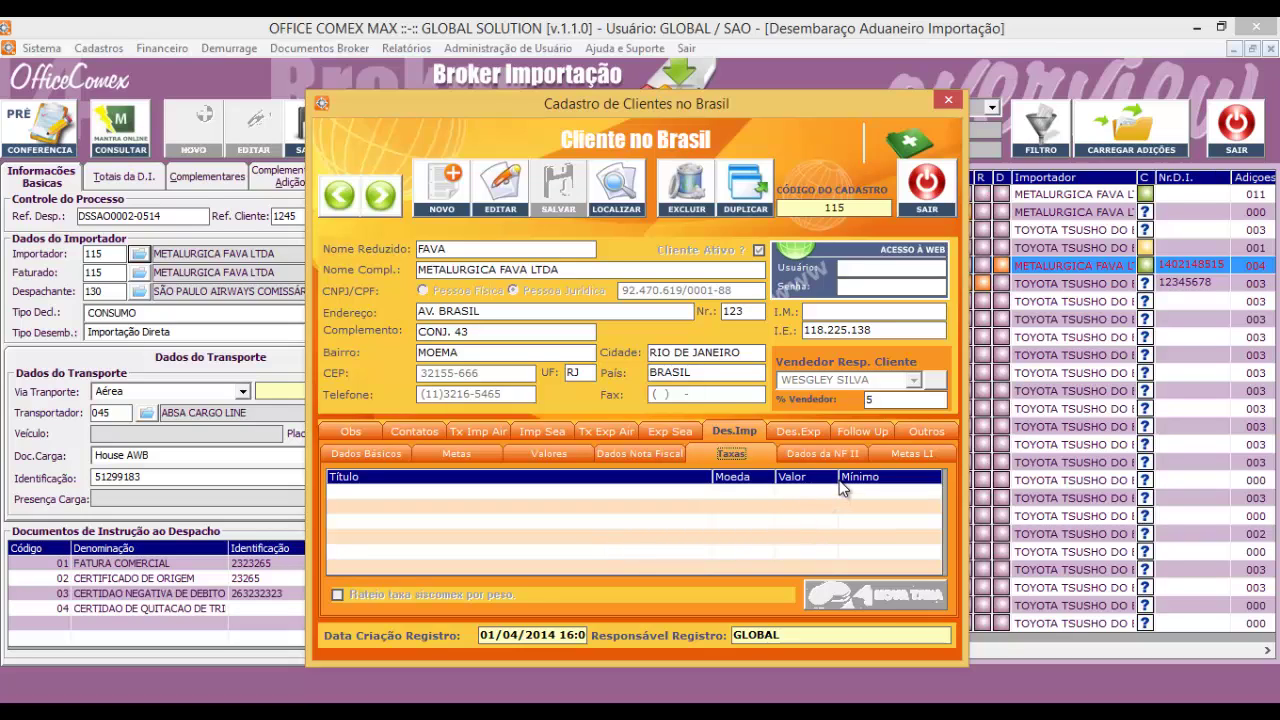
pyautogui.click(392, 454)
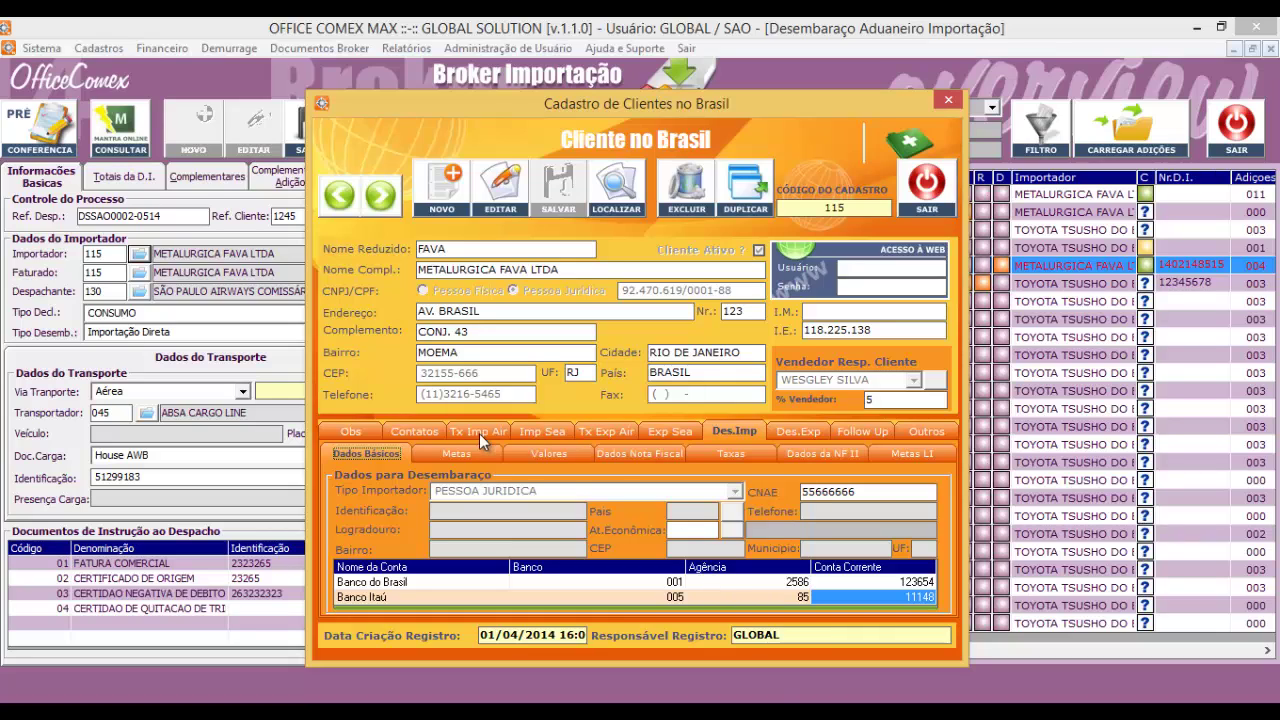
# Review the client's import clearance goals for air, sea and road transport, and close the client record.
pyautogui.click(458, 453)
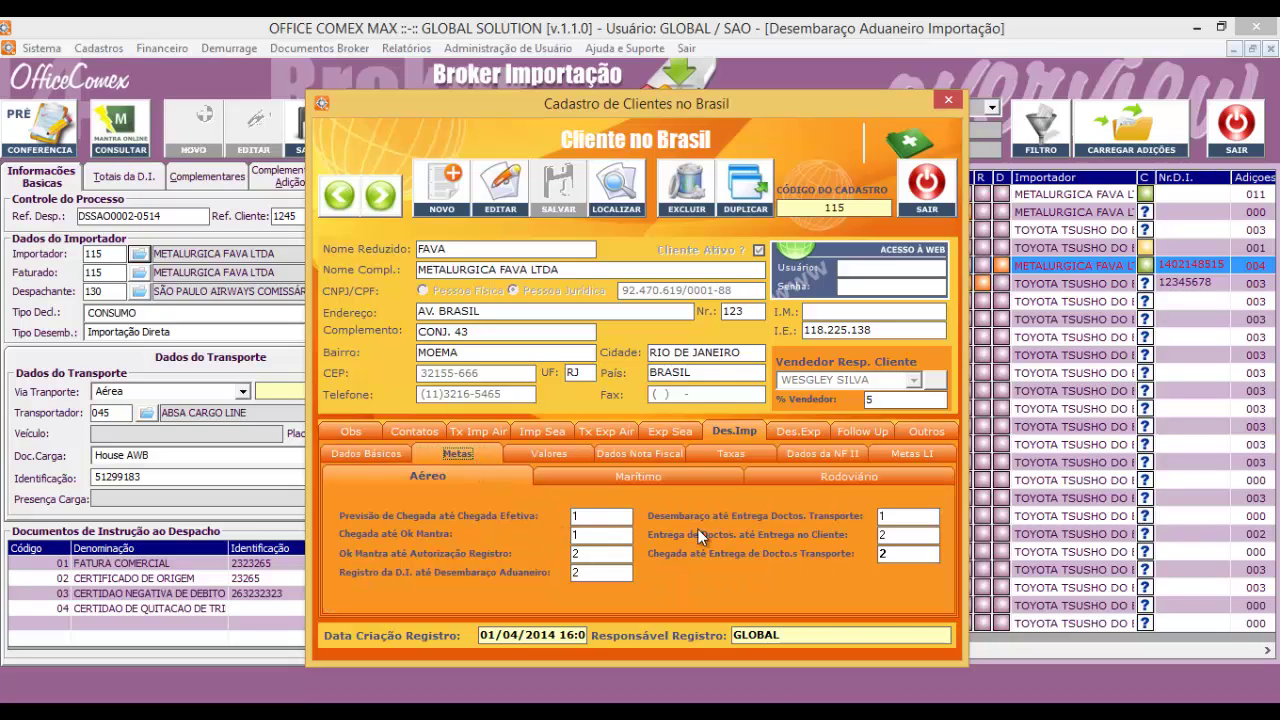
pyautogui.click(632, 477)
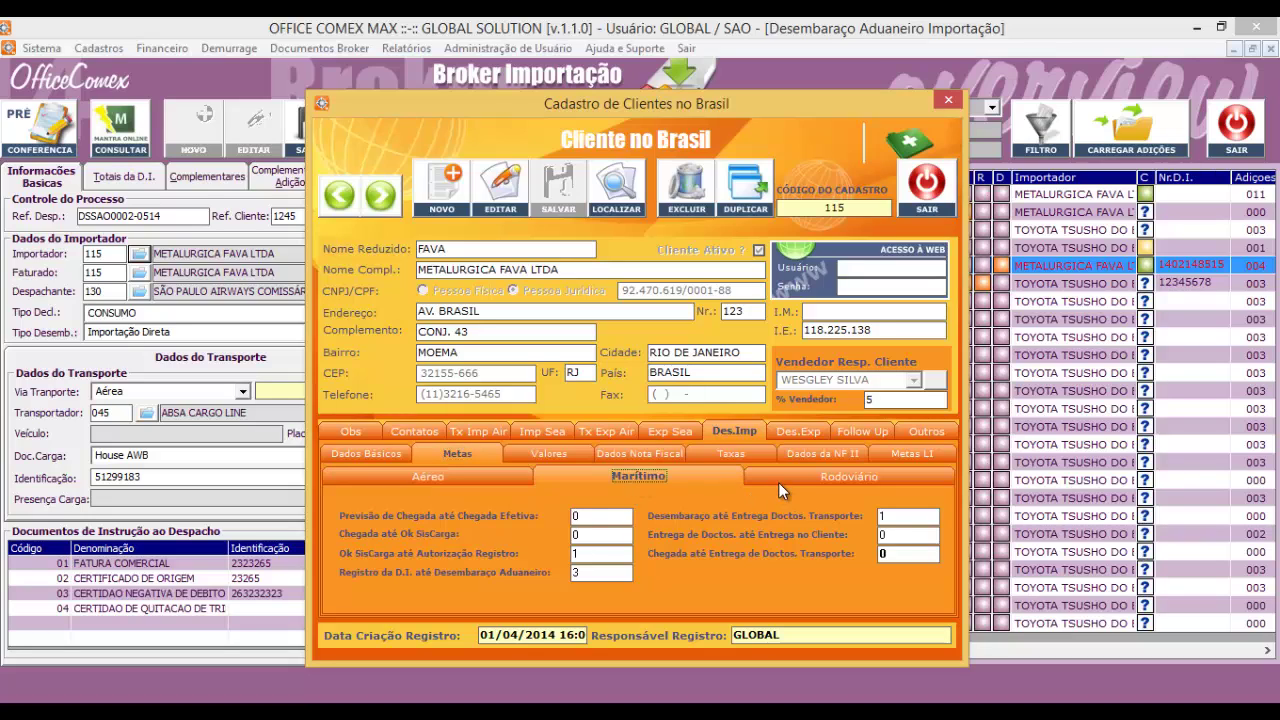
pyautogui.click(780, 488)
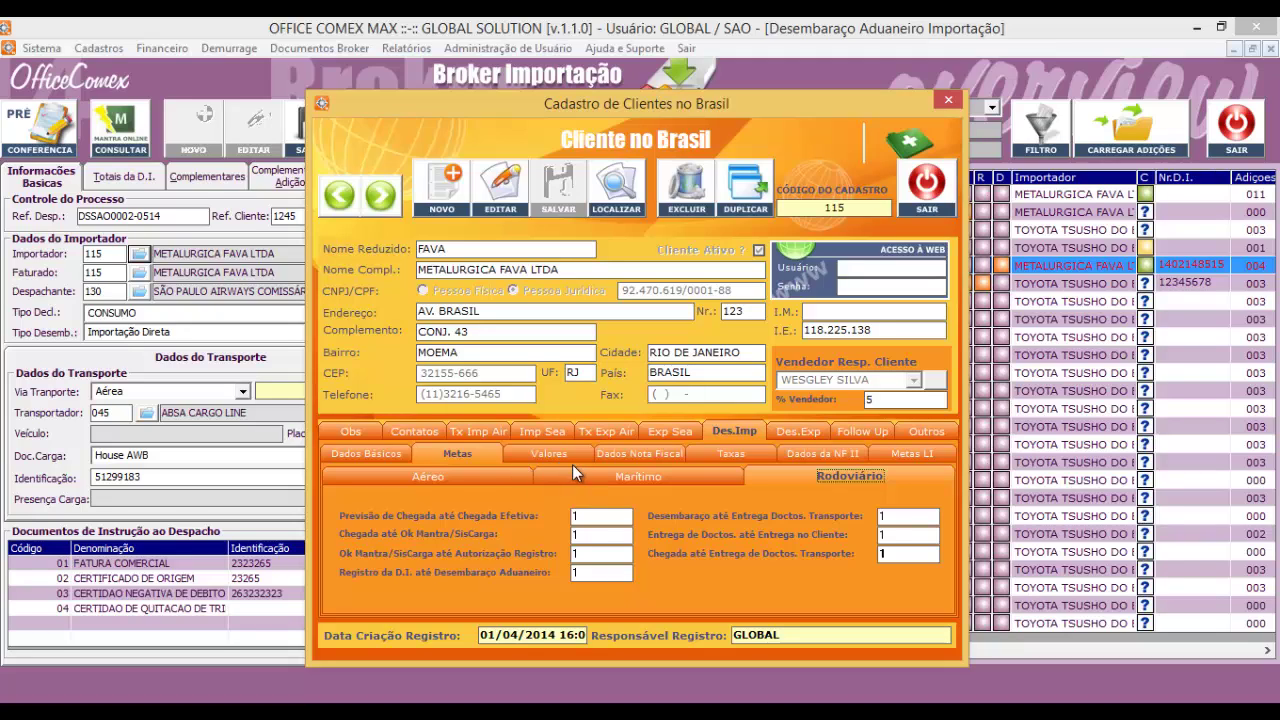
pyautogui.click(915, 198)
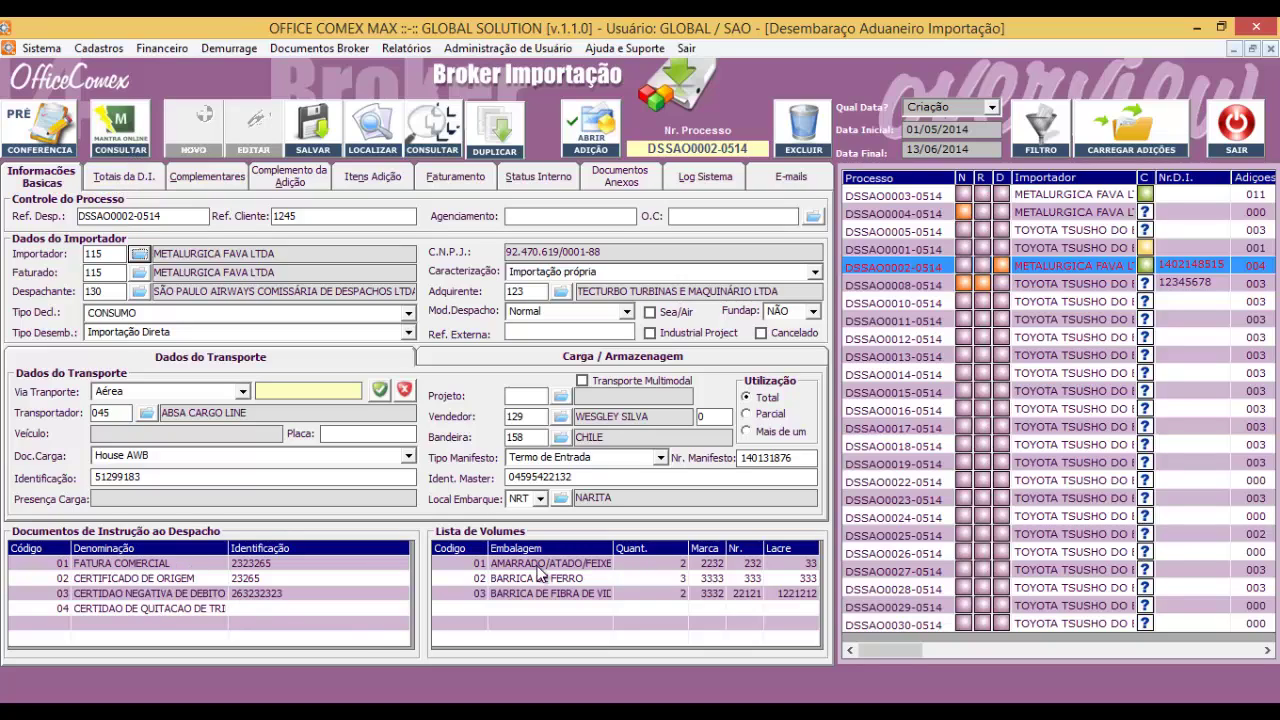
# Review the process's cargo and storage data and its D.I. totals.
pyautogui.click(568, 365)
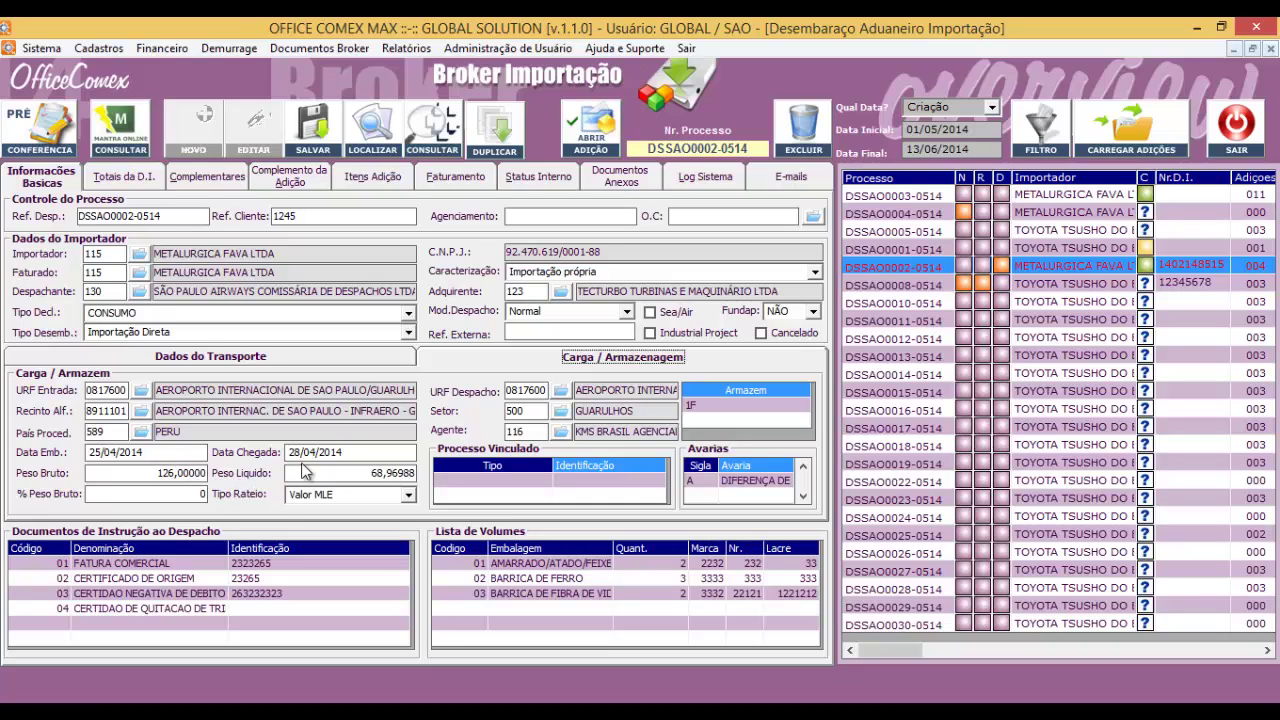
pyautogui.click(139, 183)
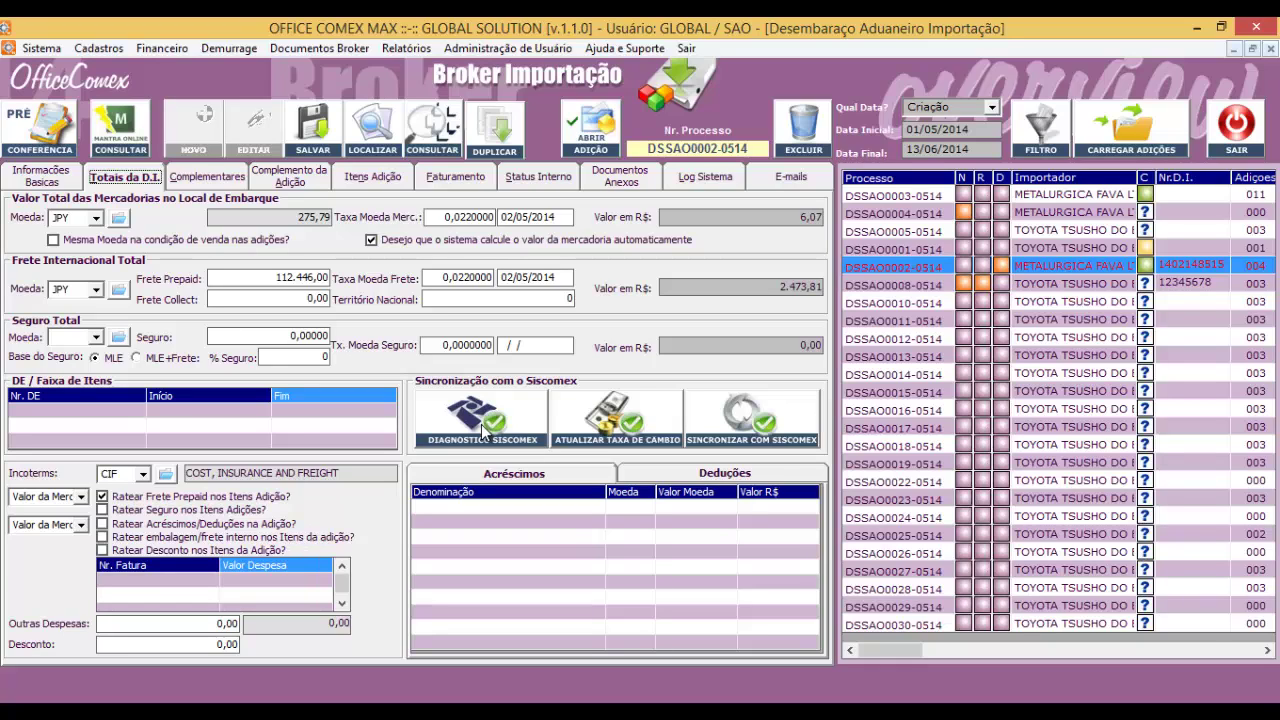
# Generate the process's complementary information automatically, and close the list of pre-registered texts without inserting one.
pyautogui.click(208, 178)
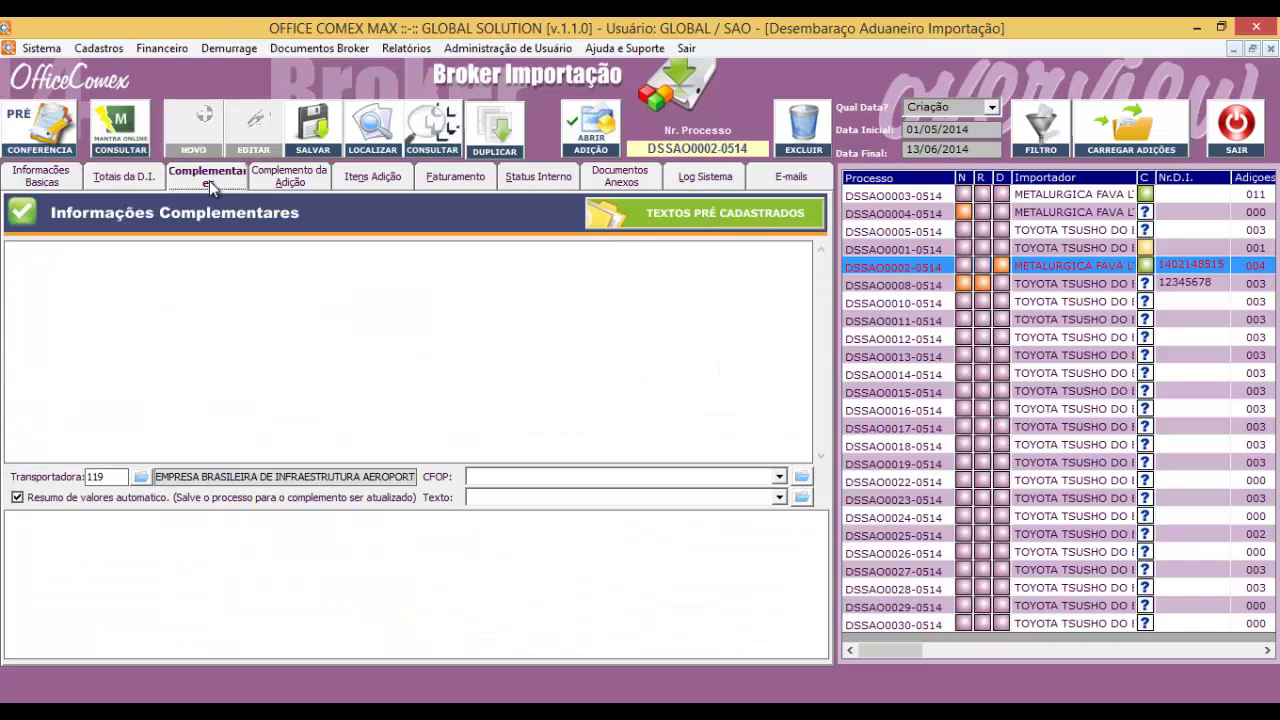
pyautogui.click(655, 218)
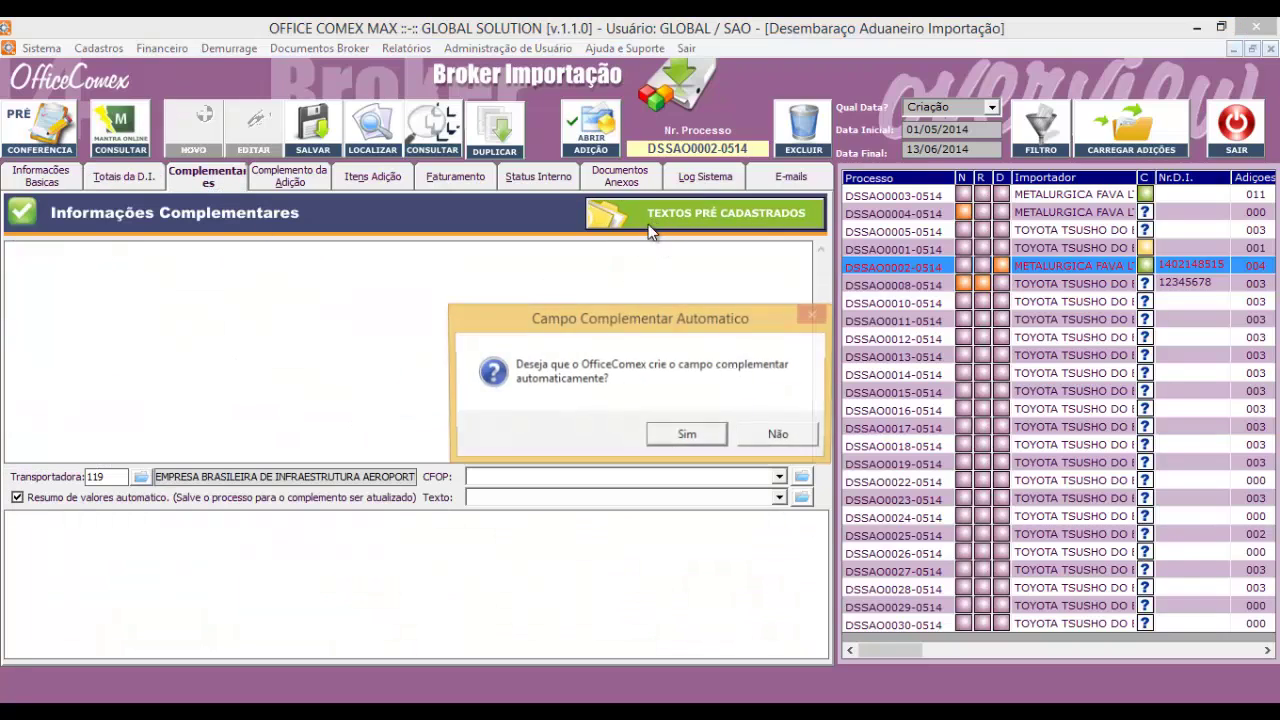
pyautogui.click(679, 439)
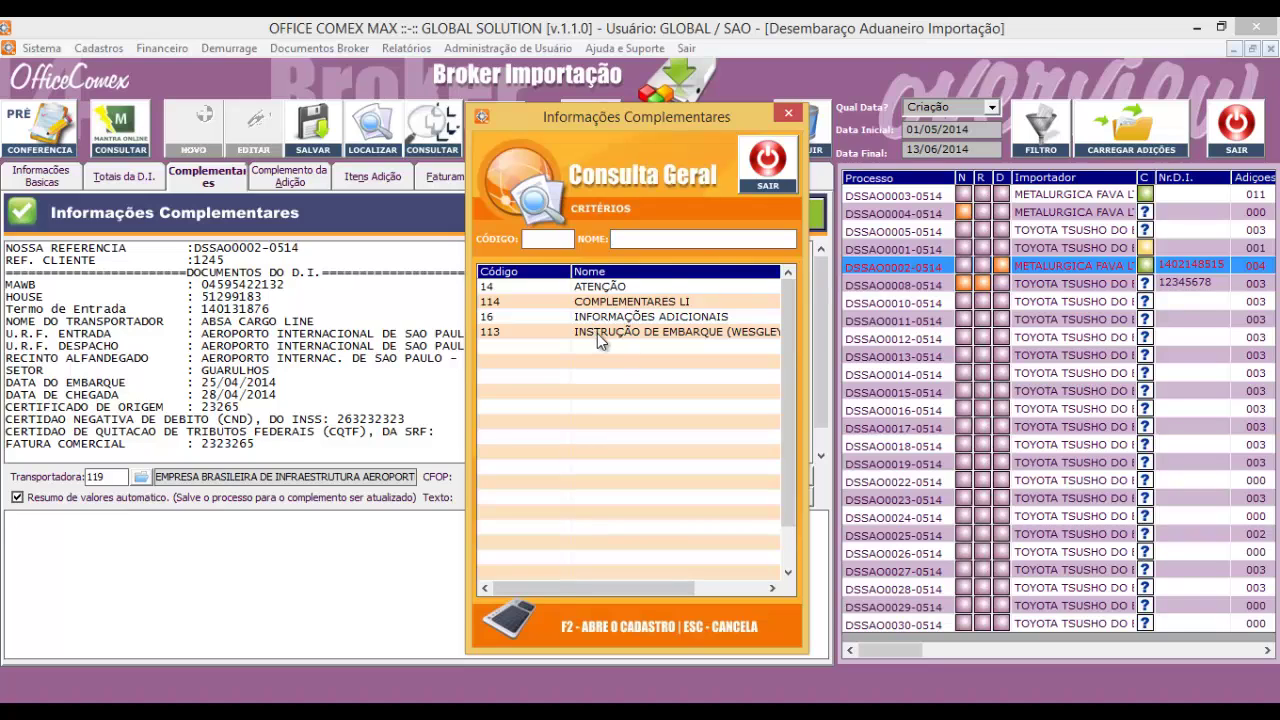
pyautogui.click(596, 338)
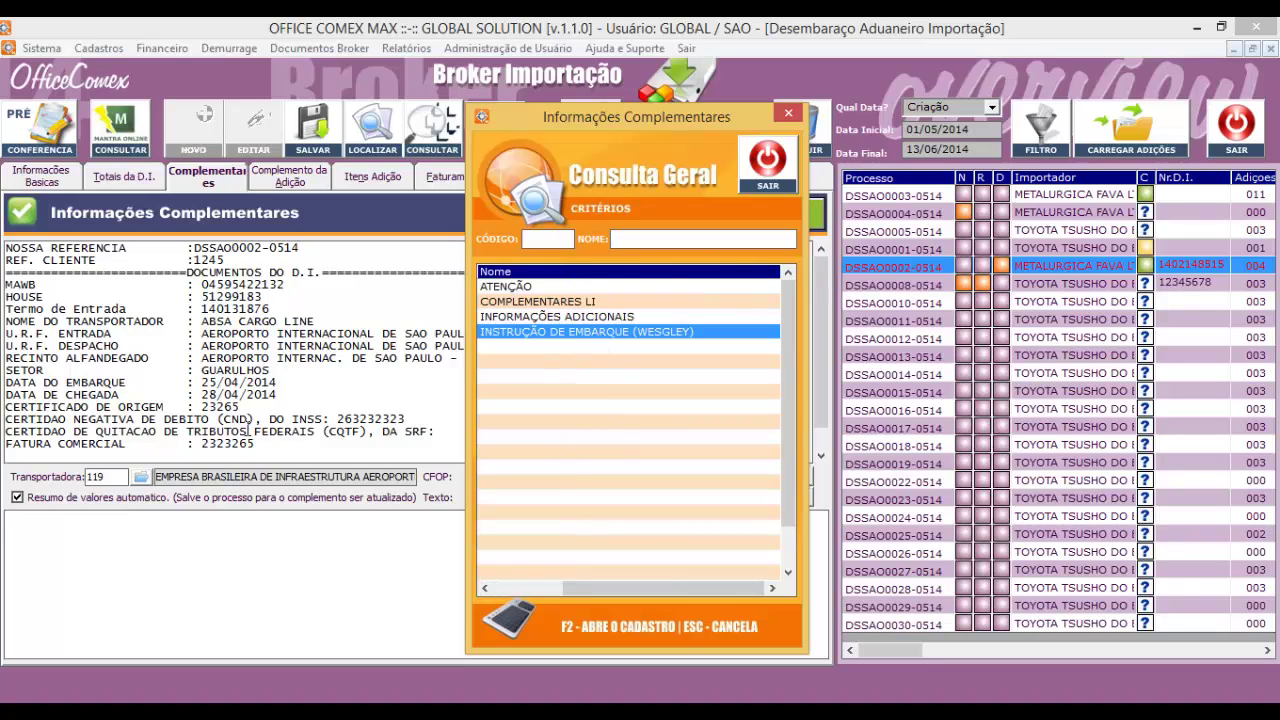
pyautogui.click(776, 155)
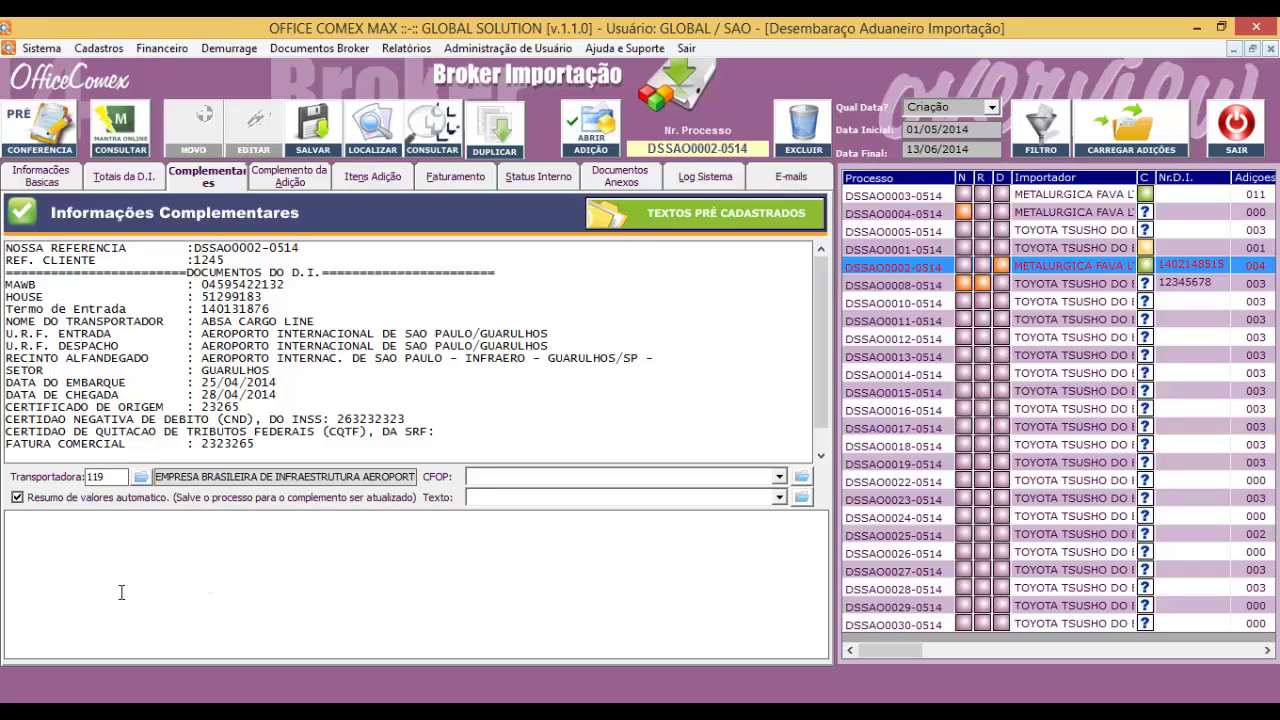
pyautogui.click(86, 557)
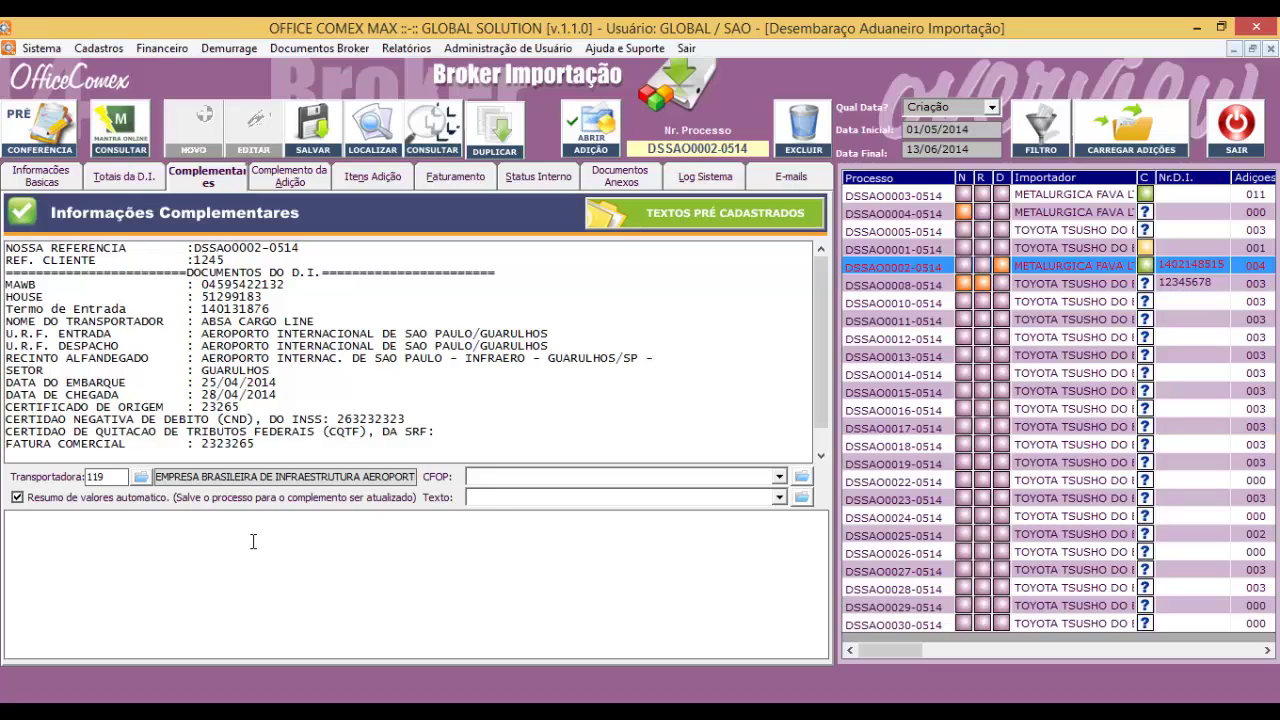
# Review the fixed data and taxes of the process's additions, and the list of addition items.
pyautogui.click(315, 181)
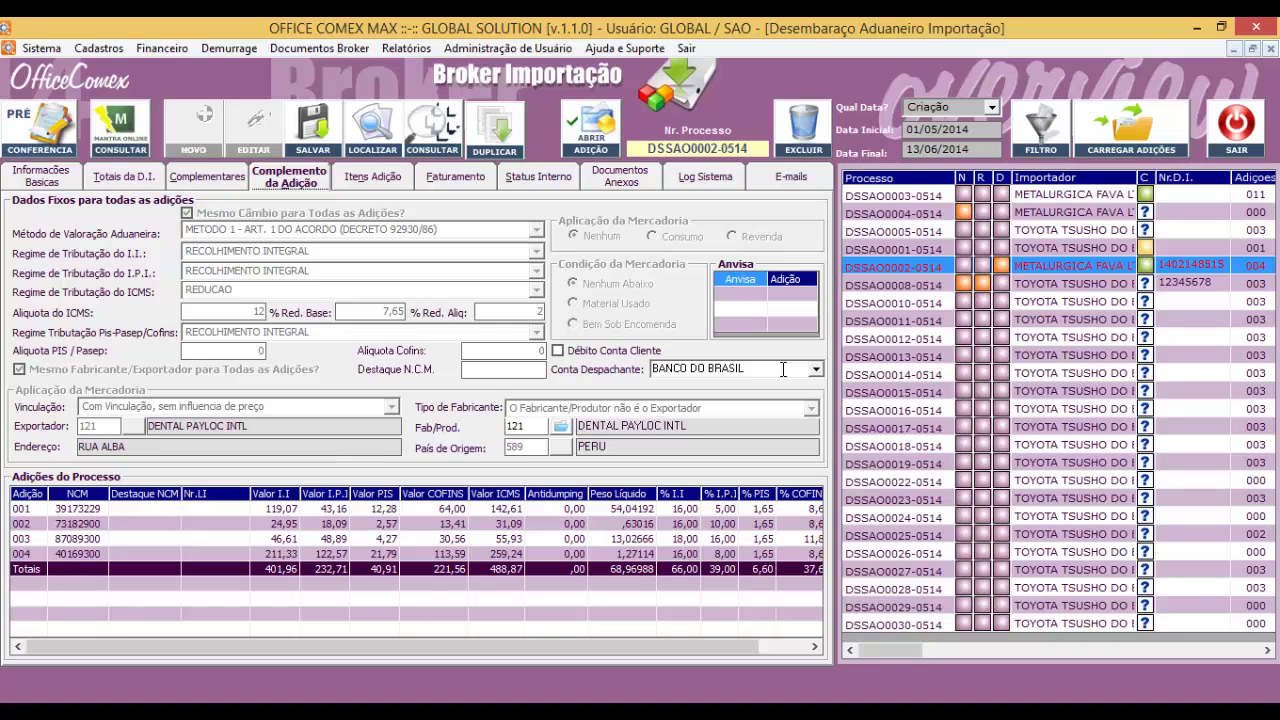
pyautogui.click(367, 180)
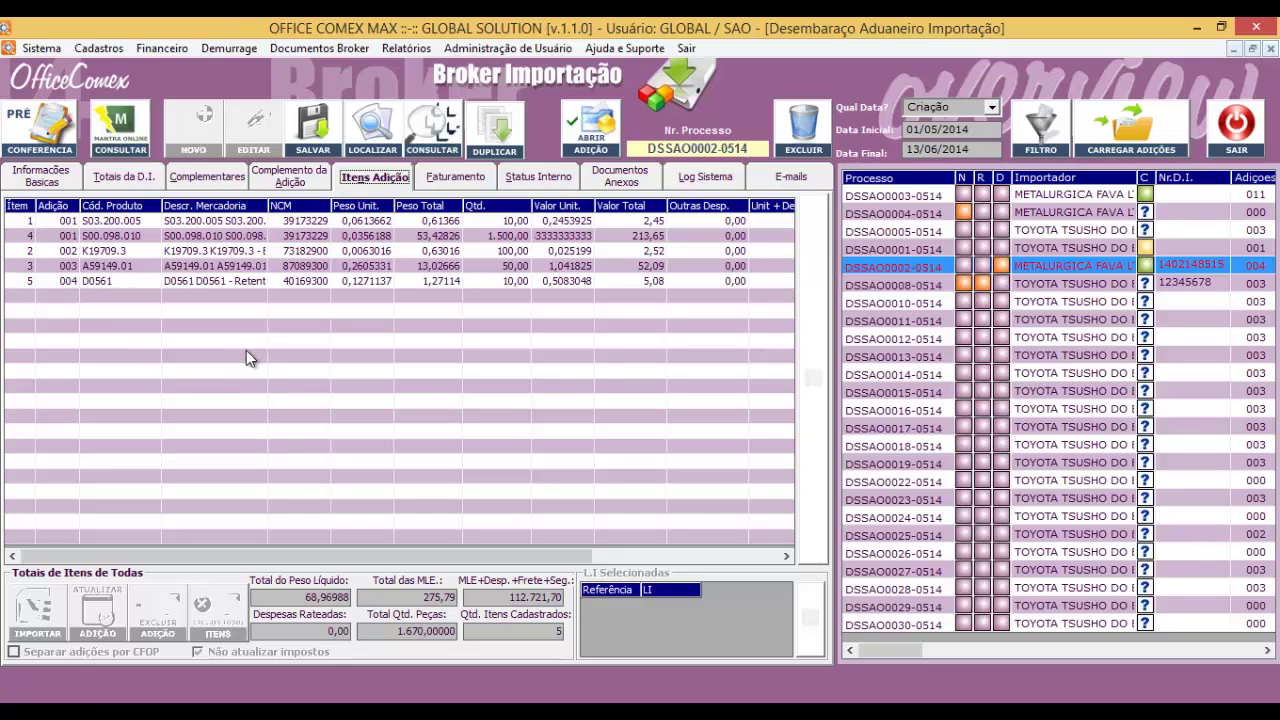
# Review the client invoice, client debit and payment entries in the billing history, and view the blank new-entry form.
pyautogui.click(455, 178)
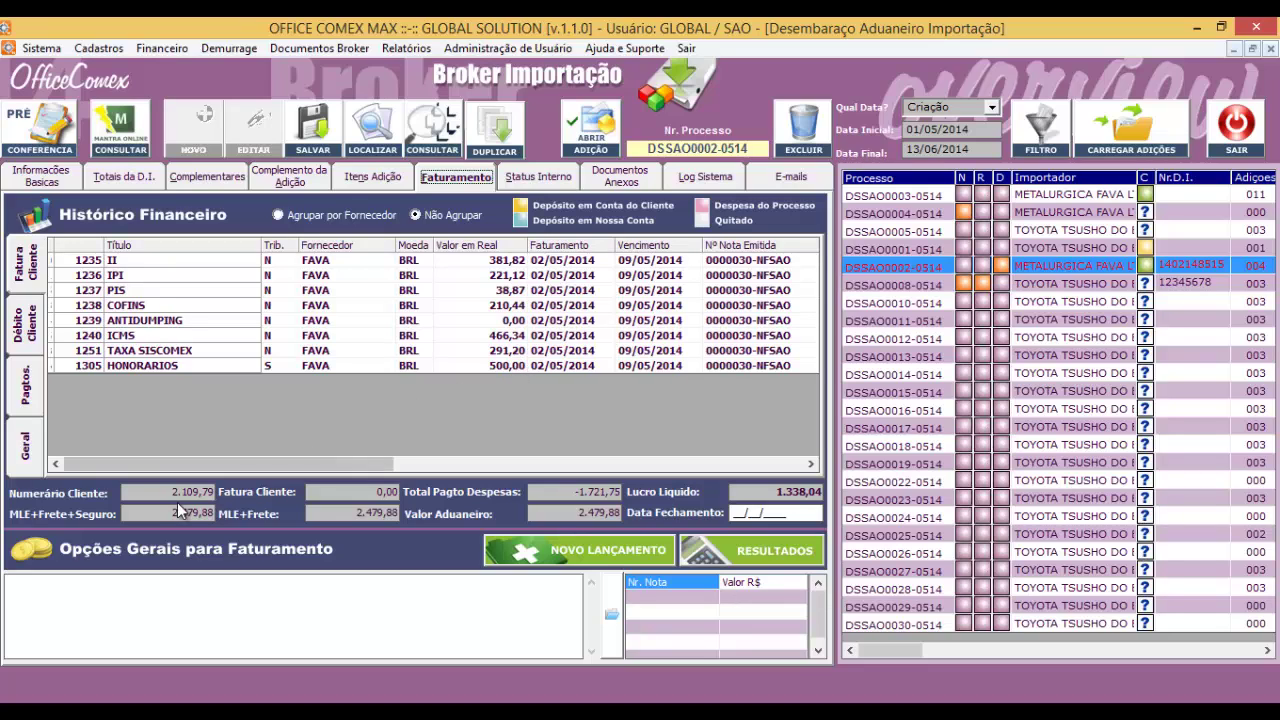
pyautogui.moveTo(146, 492); pyautogui.dragTo(243, 492)
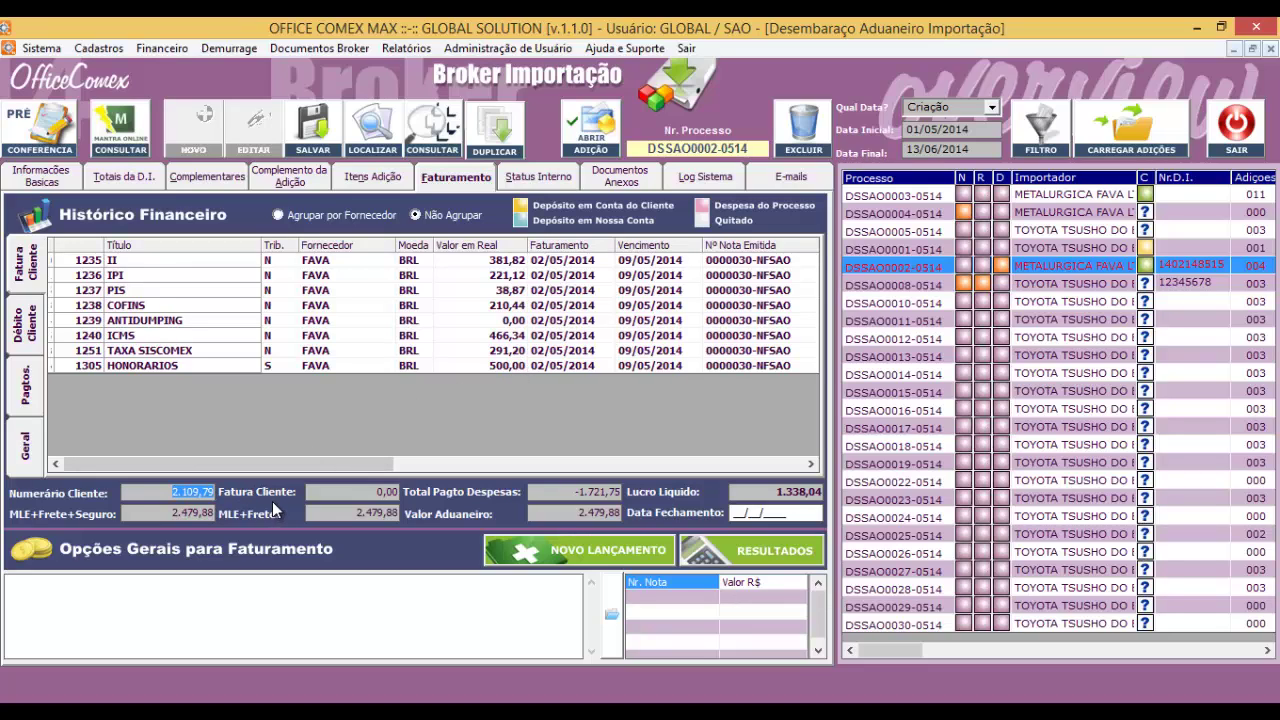
pyautogui.click(28, 336)
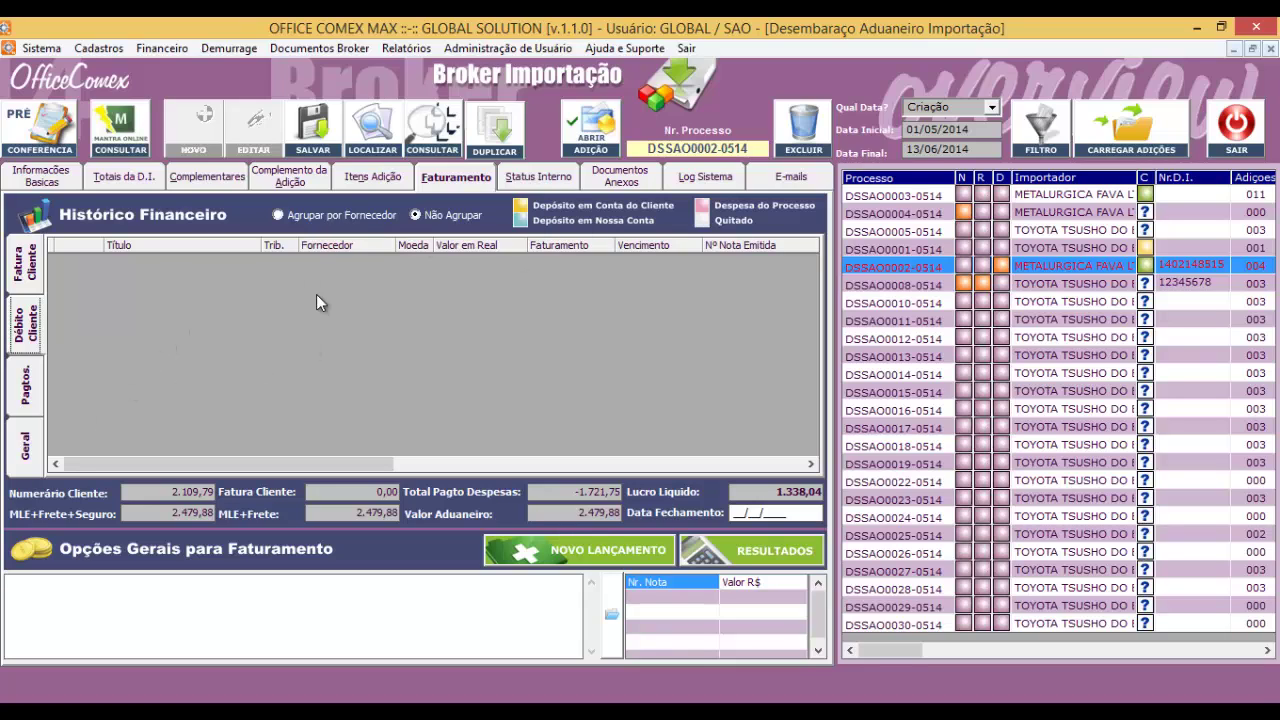
pyautogui.click(27, 262)
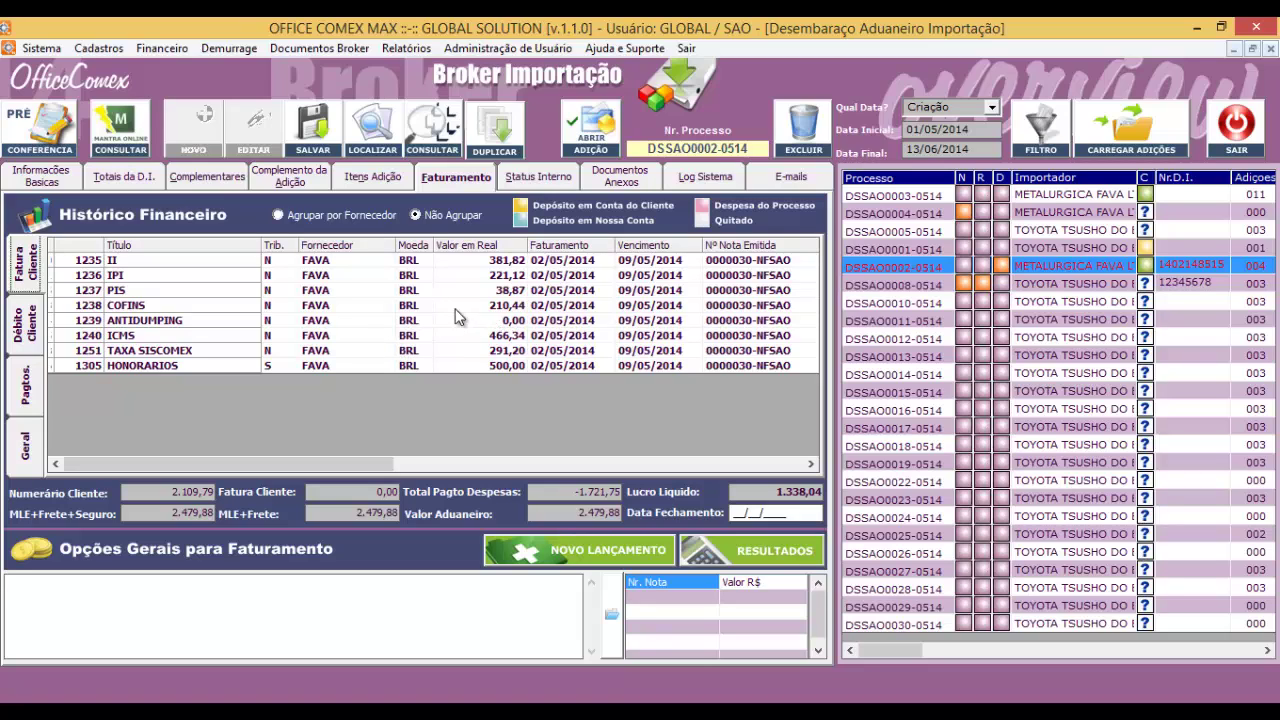
pyautogui.click(25, 400)
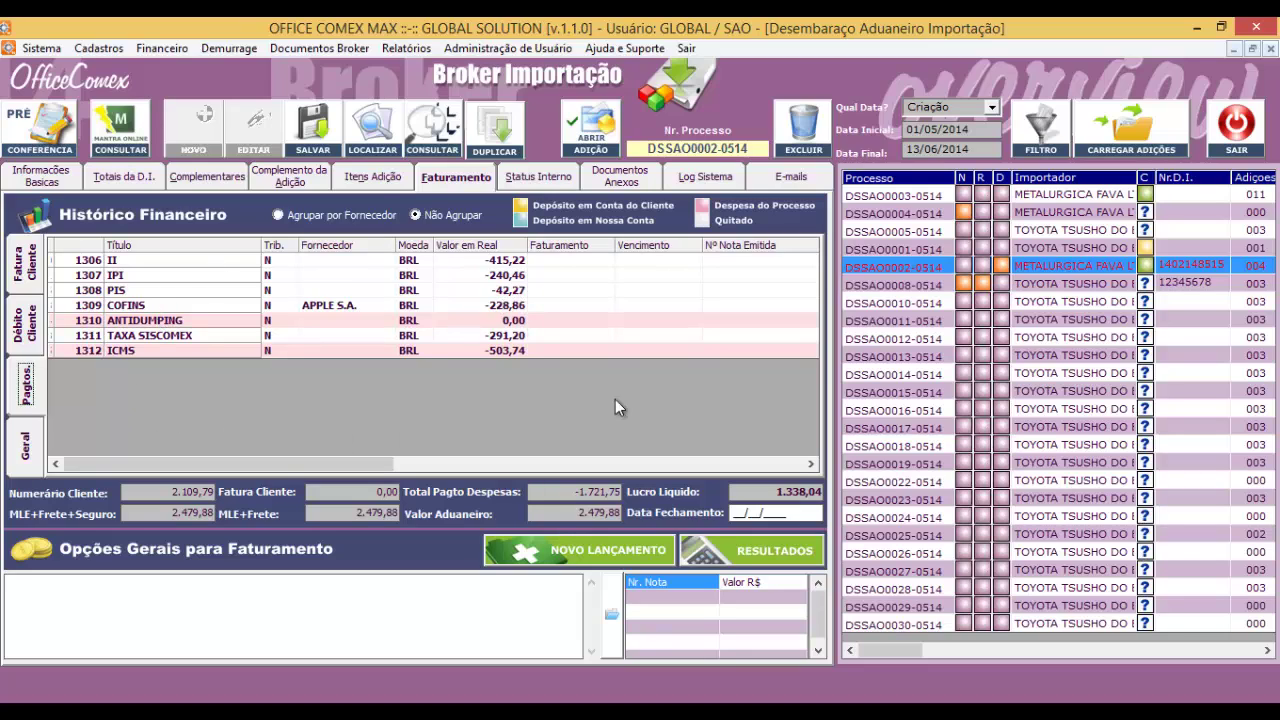
pyautogui.click(530, 552)
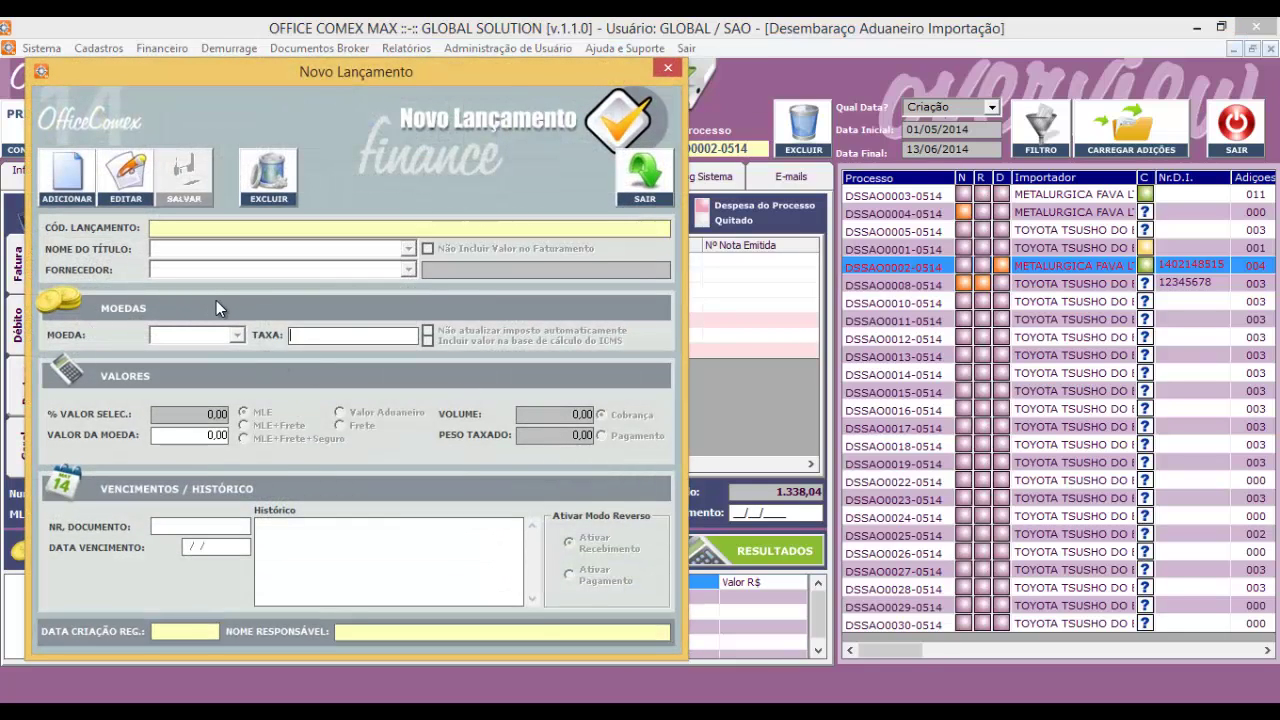
pyautogui.click(644, 175)
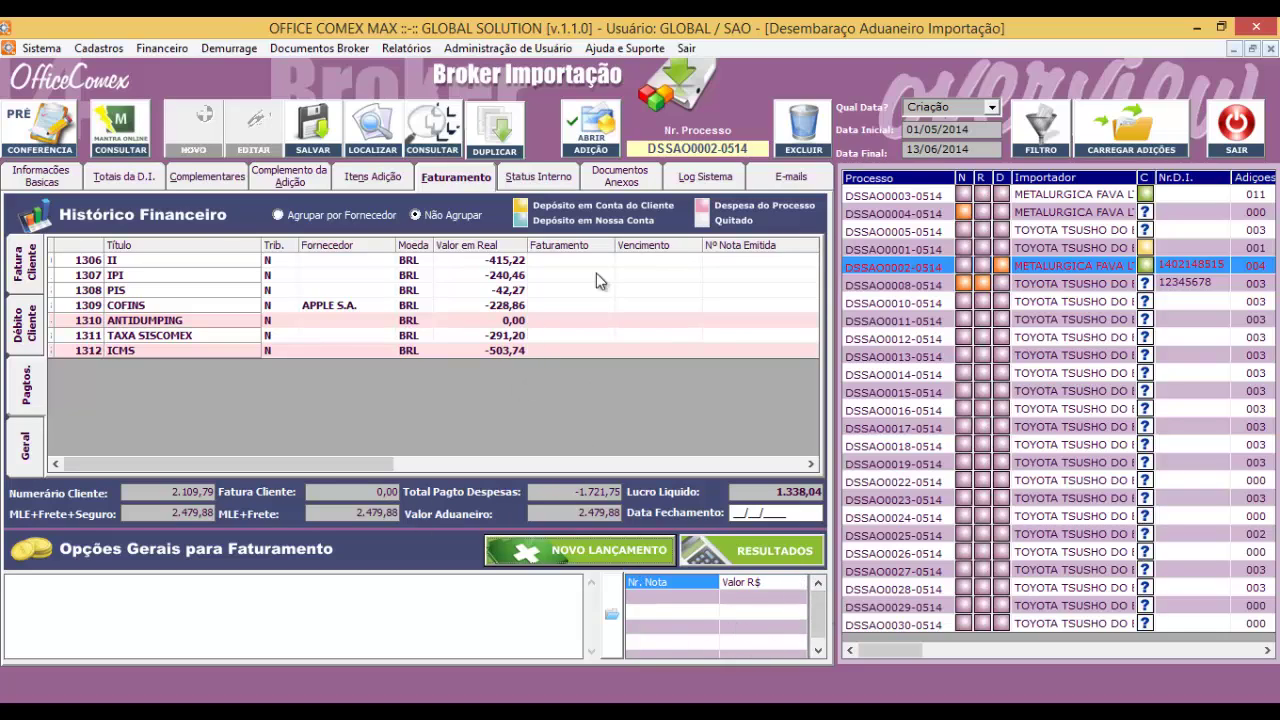
# Review the process's internal status and follow-up dates, and view the blank new-status form without adding one.
pyautogui.click(541, 178)
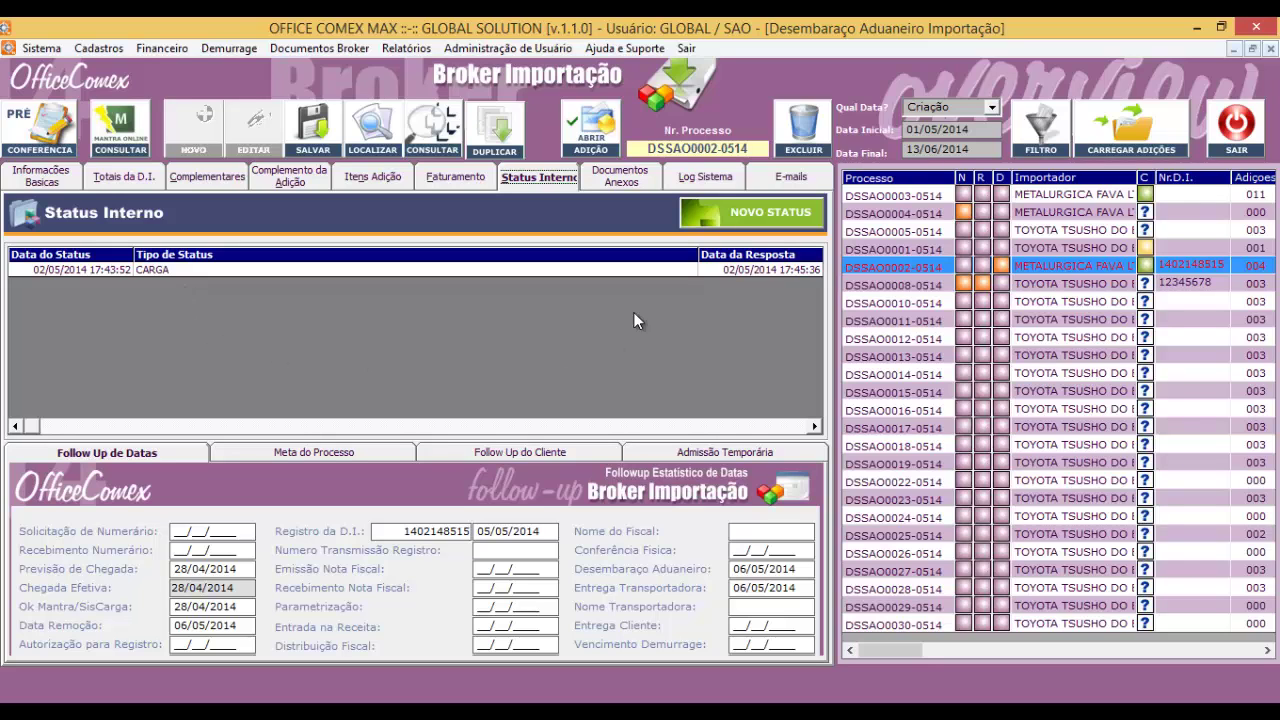
pyautogui.click(723, 213)
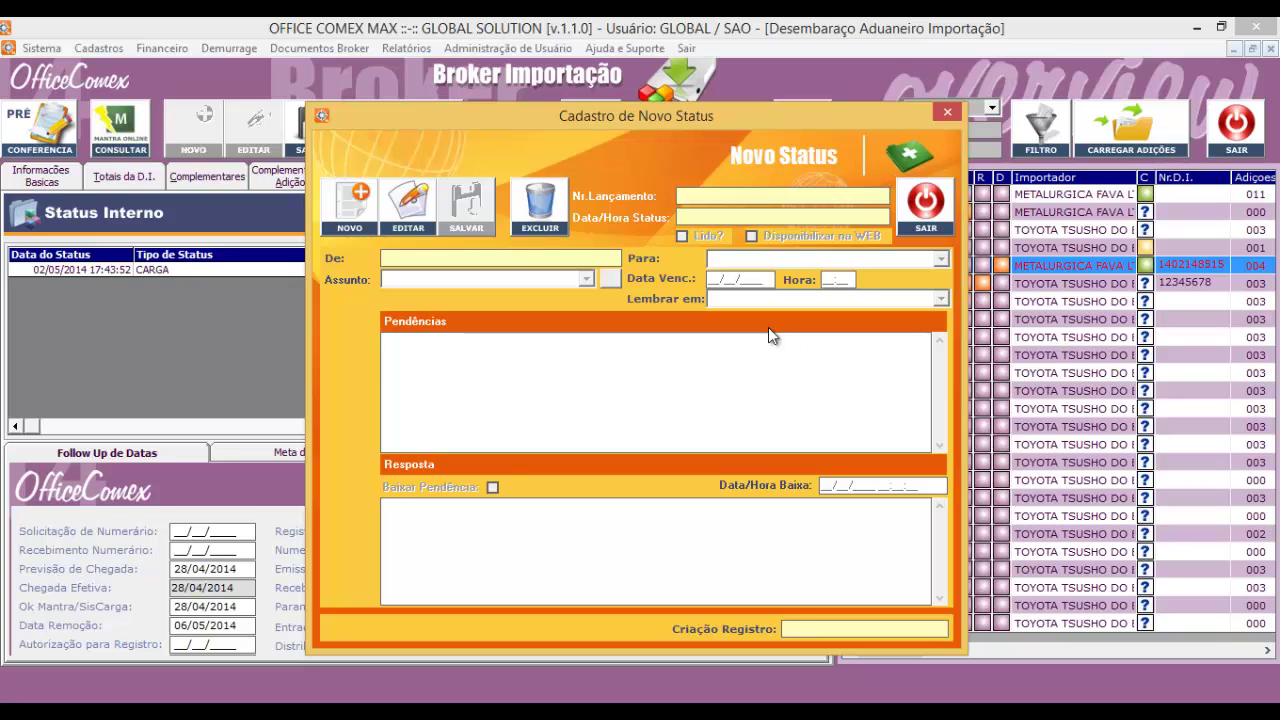
pyautogui.click(925, 205)
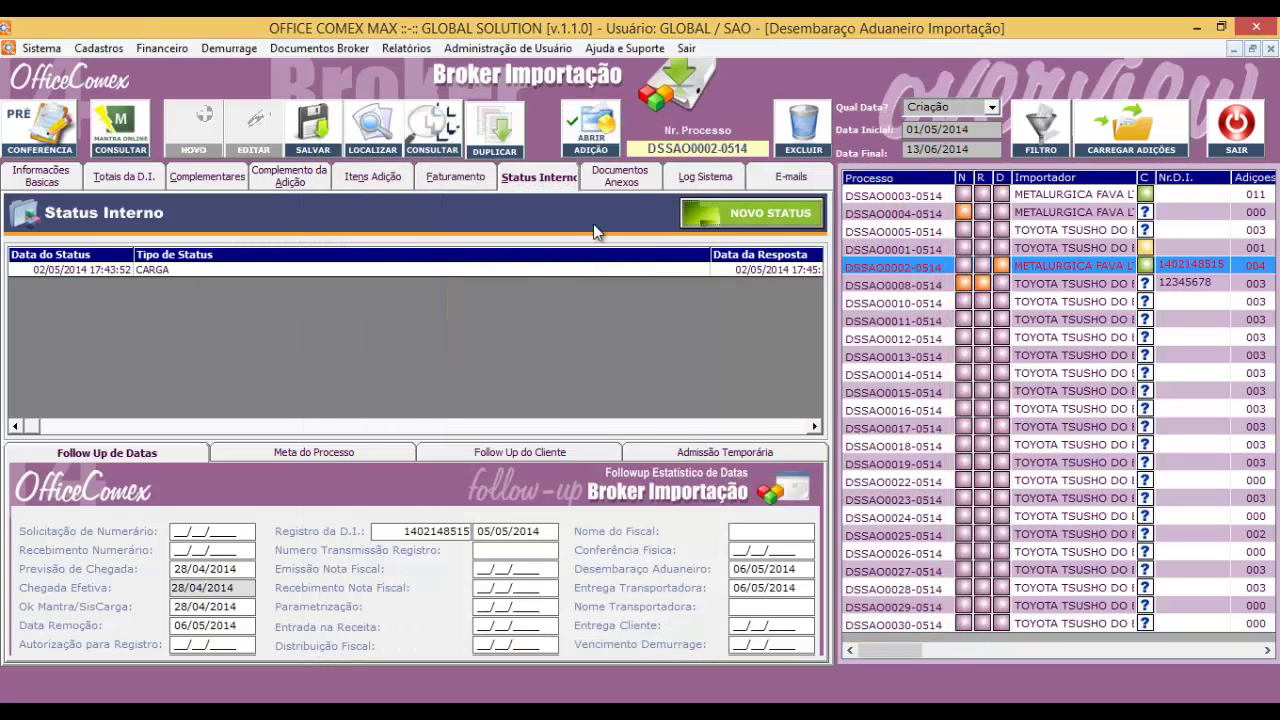
# Review the process's attached documents, view the file-attachment dialog without attaching a file, and show the process's system log section.
pyautogui.click(620, 177)
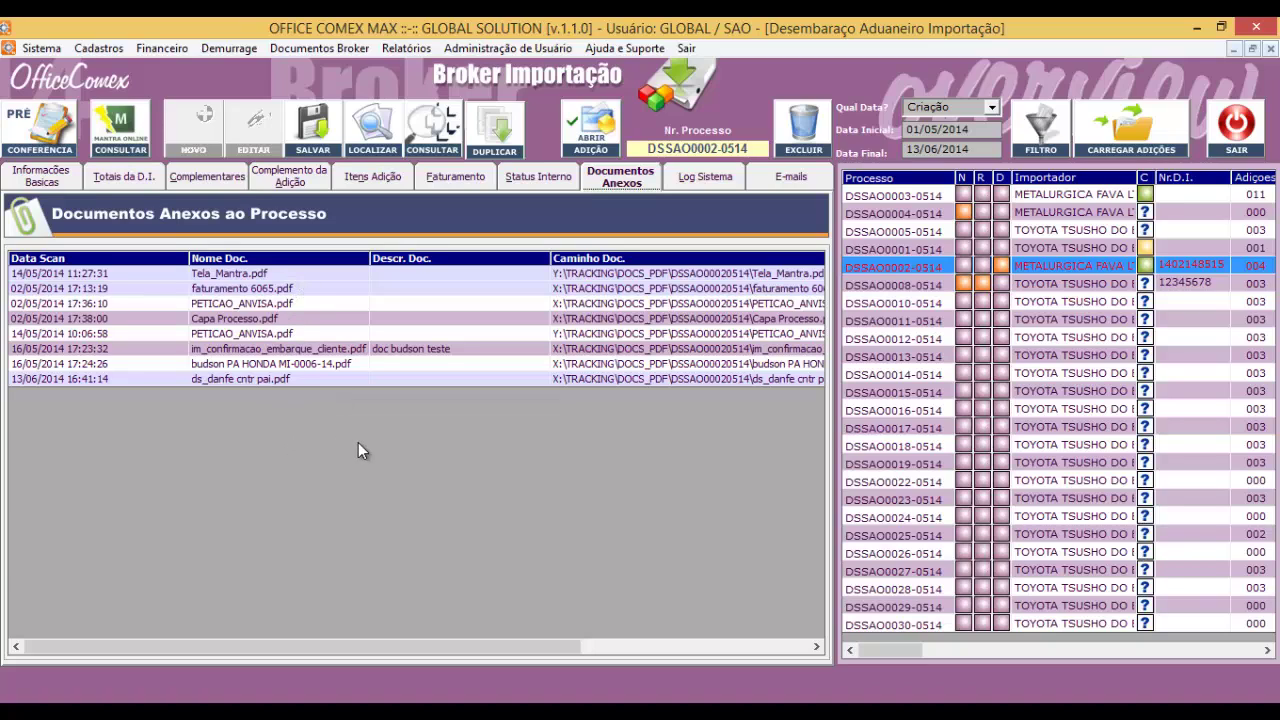
pyautogui.rightClick(215, 433)
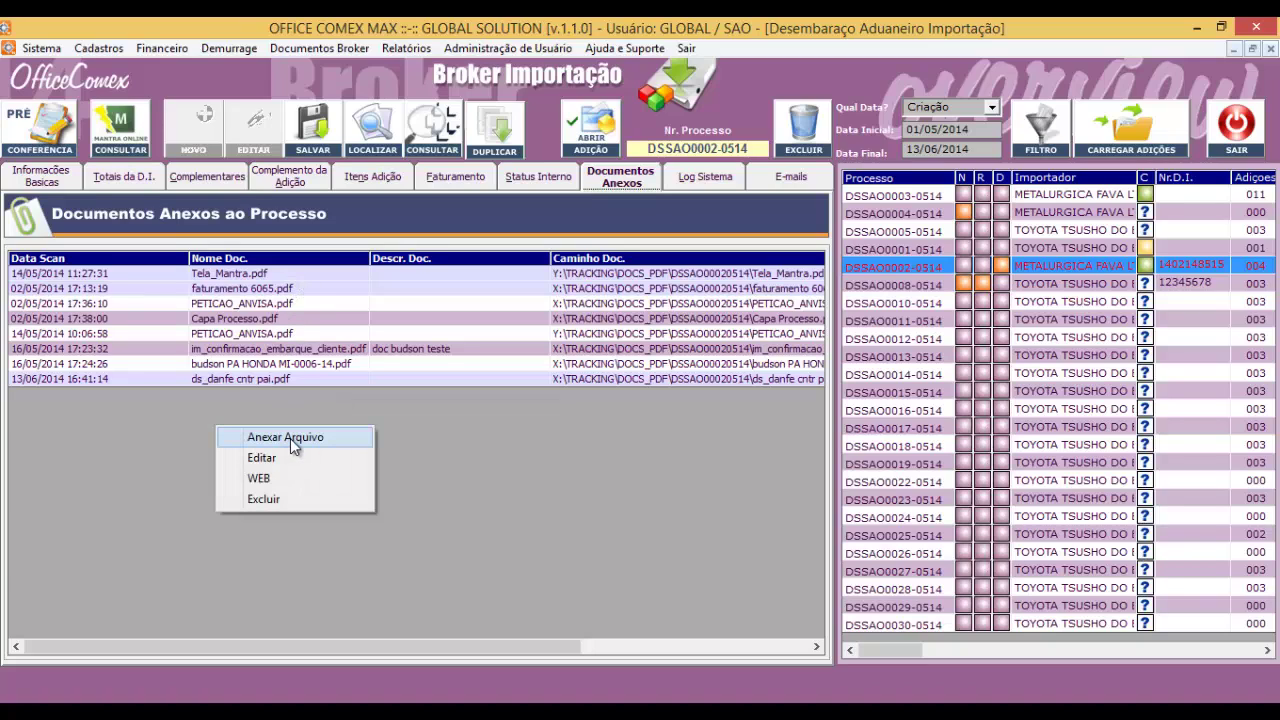
pyautogui.click(290, 438)
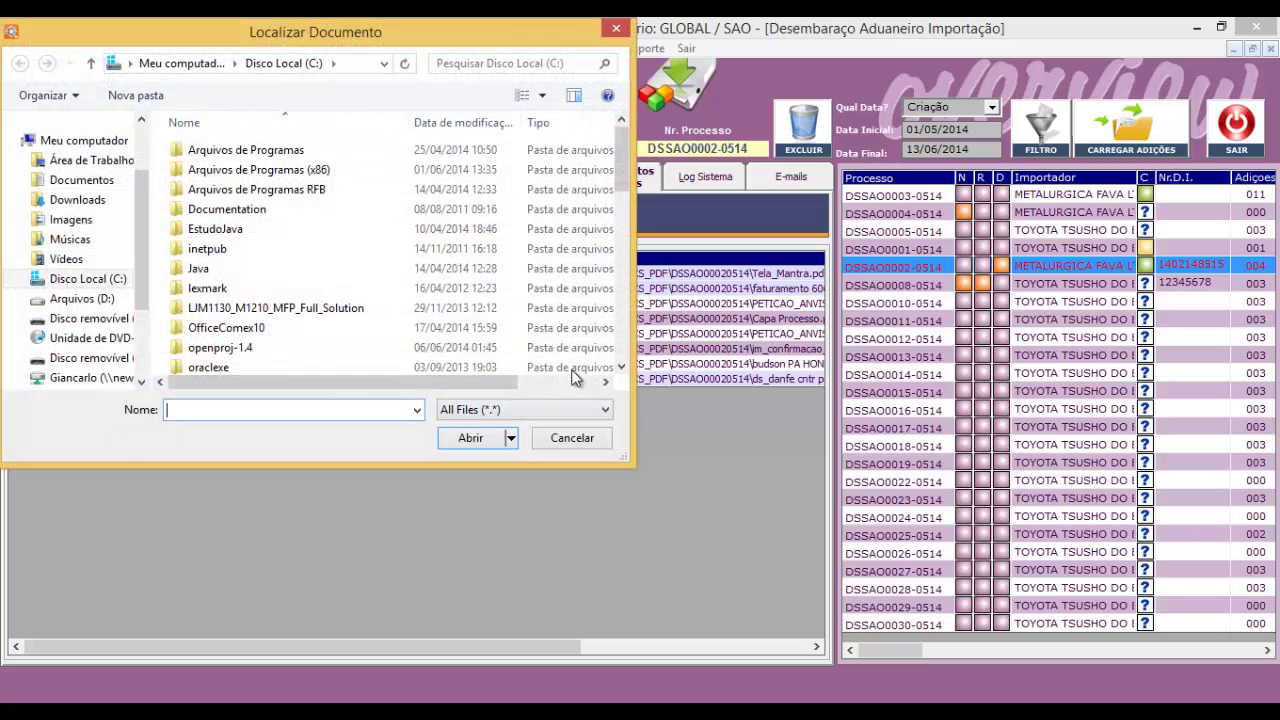
pyautogui.click(616, 28)
pyautogui.click(716, 179)
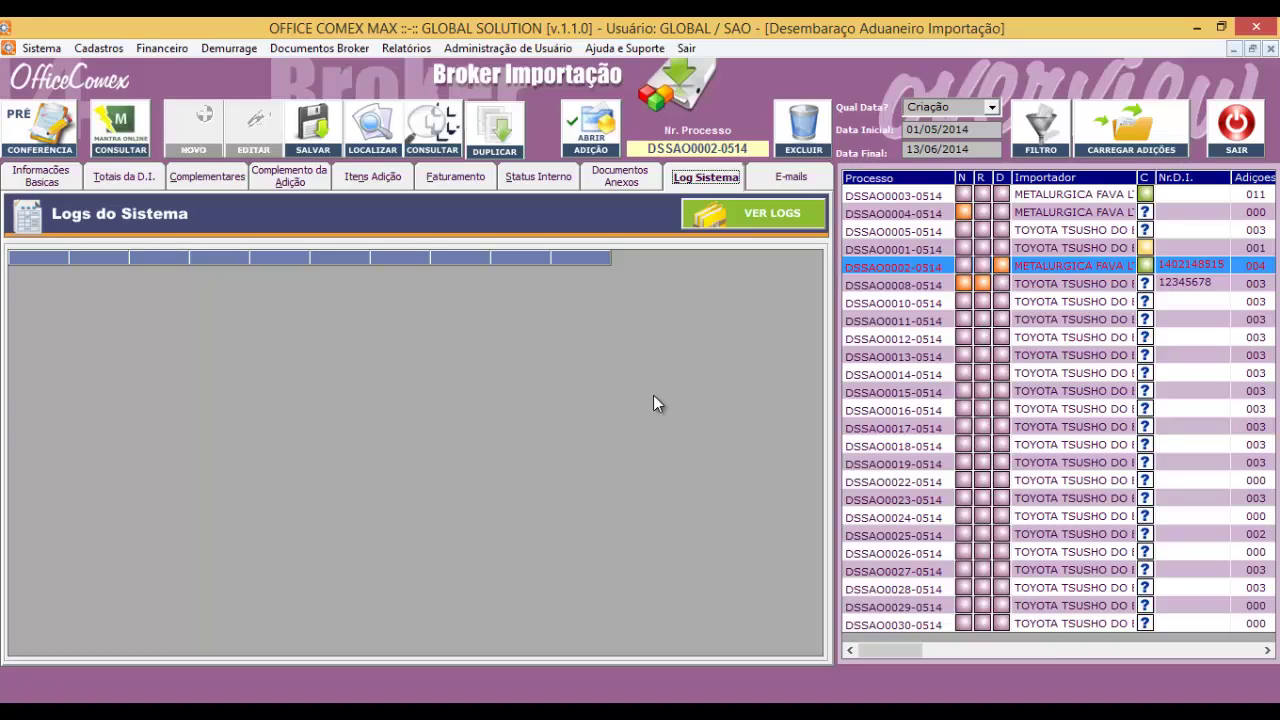
# Start an e-mail for the process with ds_danfe cntr pai.pdf and faturamento 6065.pdf selected as attachments, and close it without sending.
pyautogui.click(801, 188)
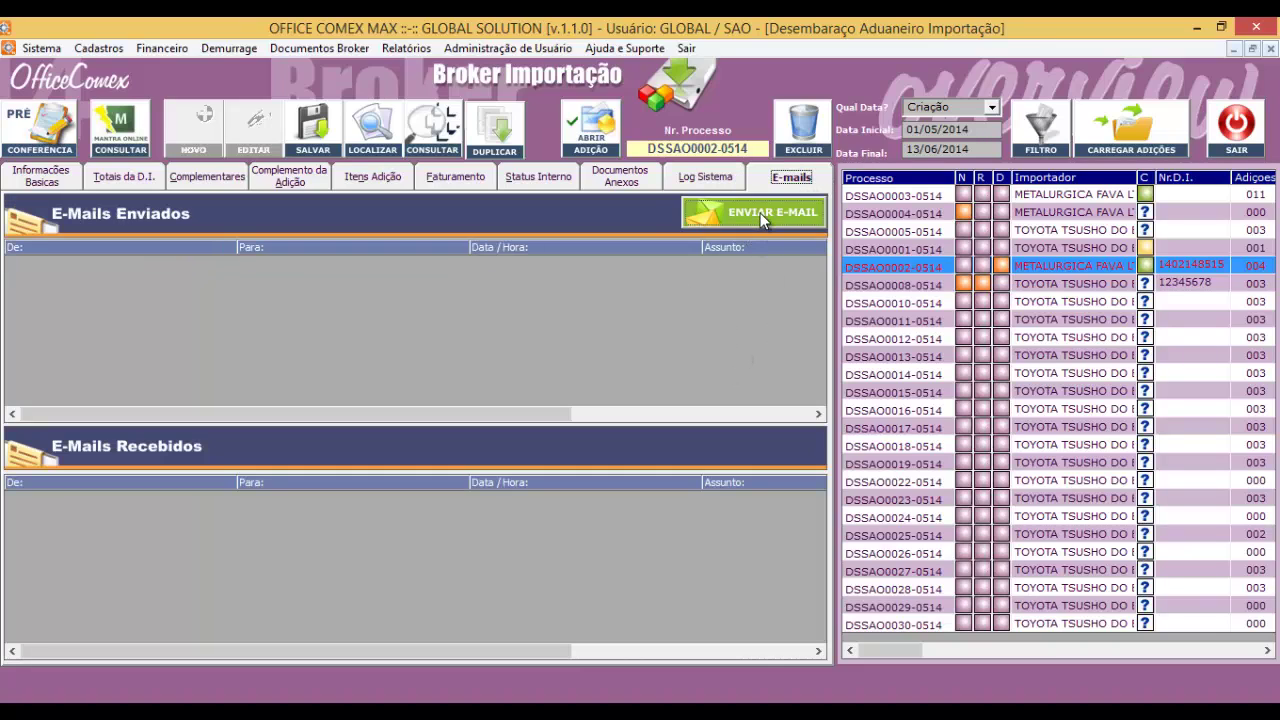
pyautogui.click(760, 213)
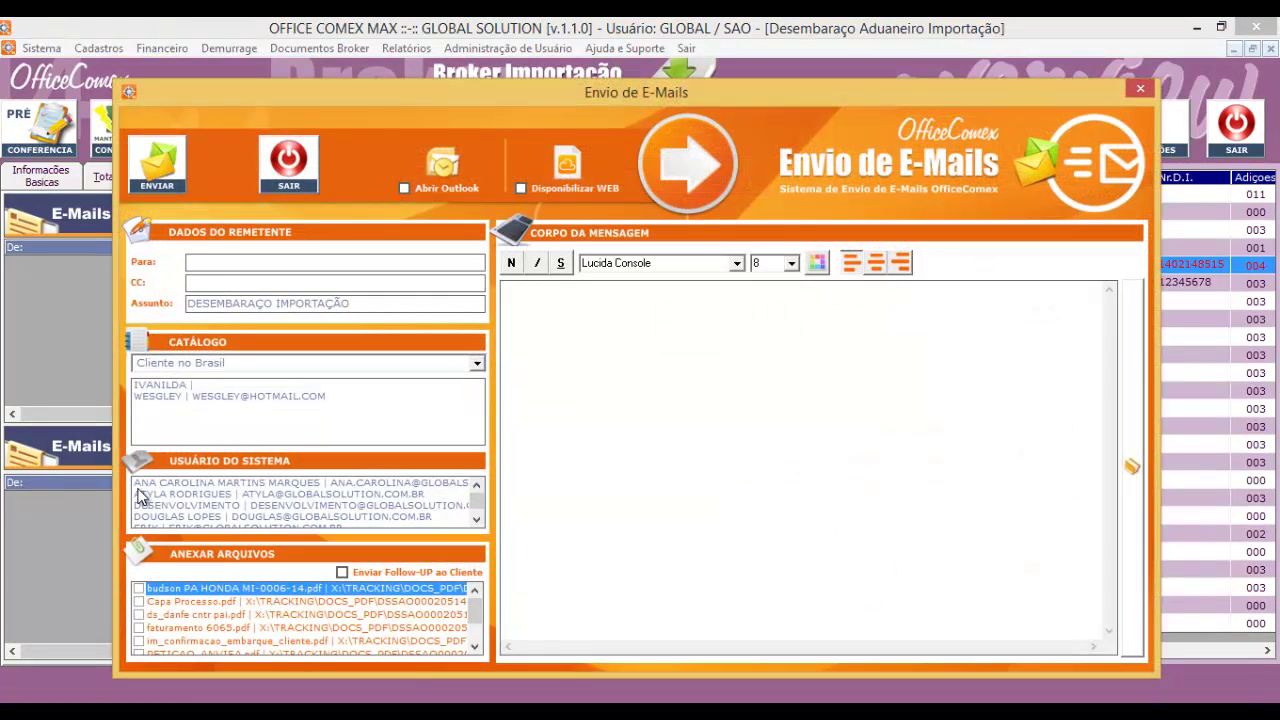
pyautogui.click(140, 602)
pyautogui.press('Down')
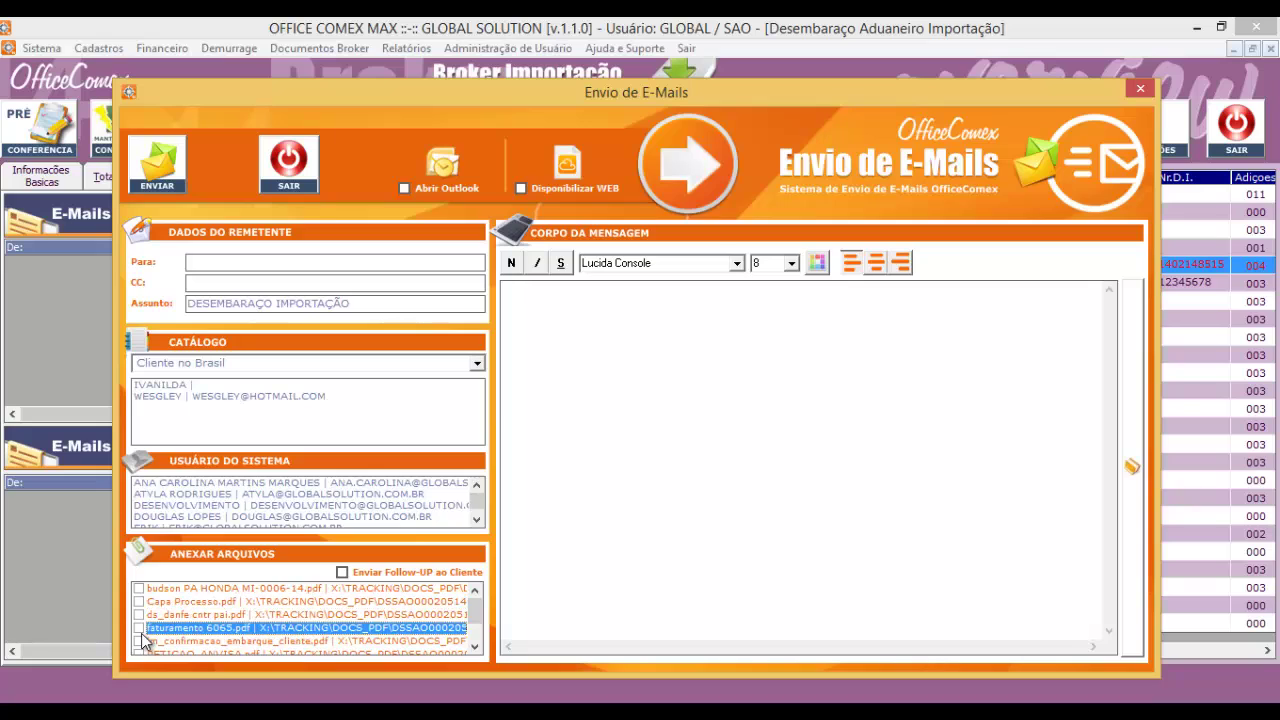
pyautogui.click(139, 616)
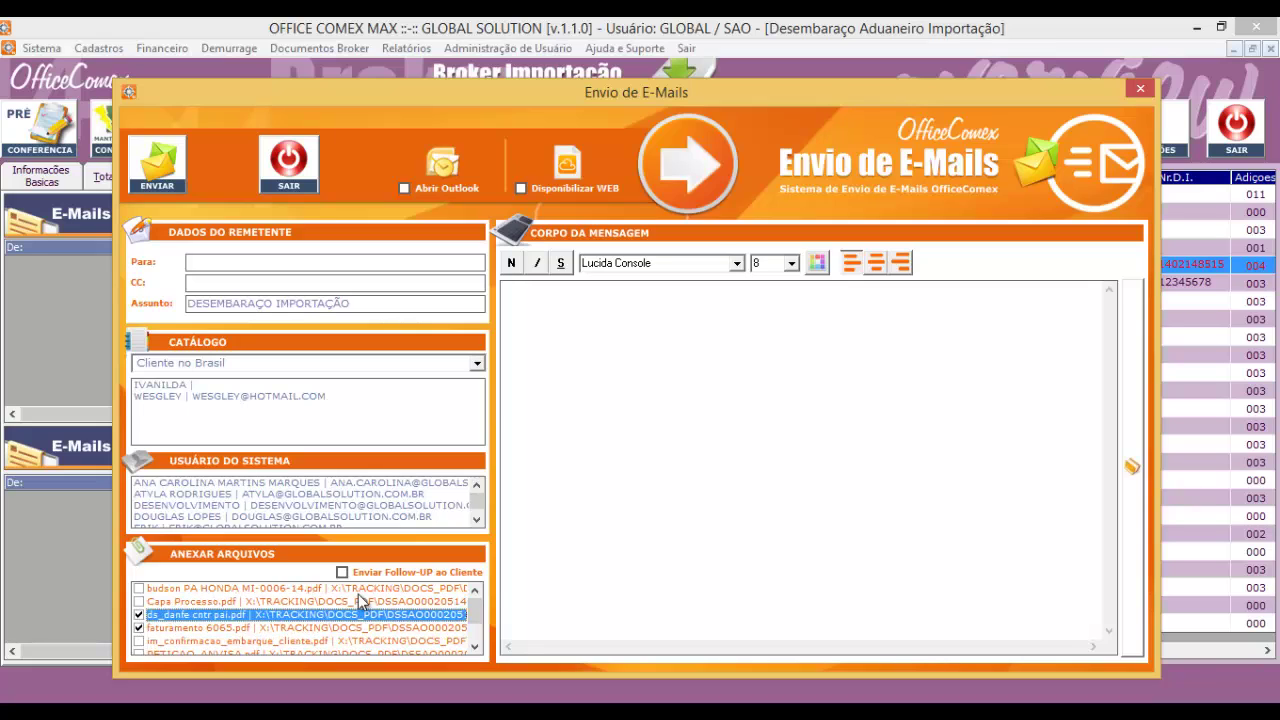
pyautogui.click(1140, 89)
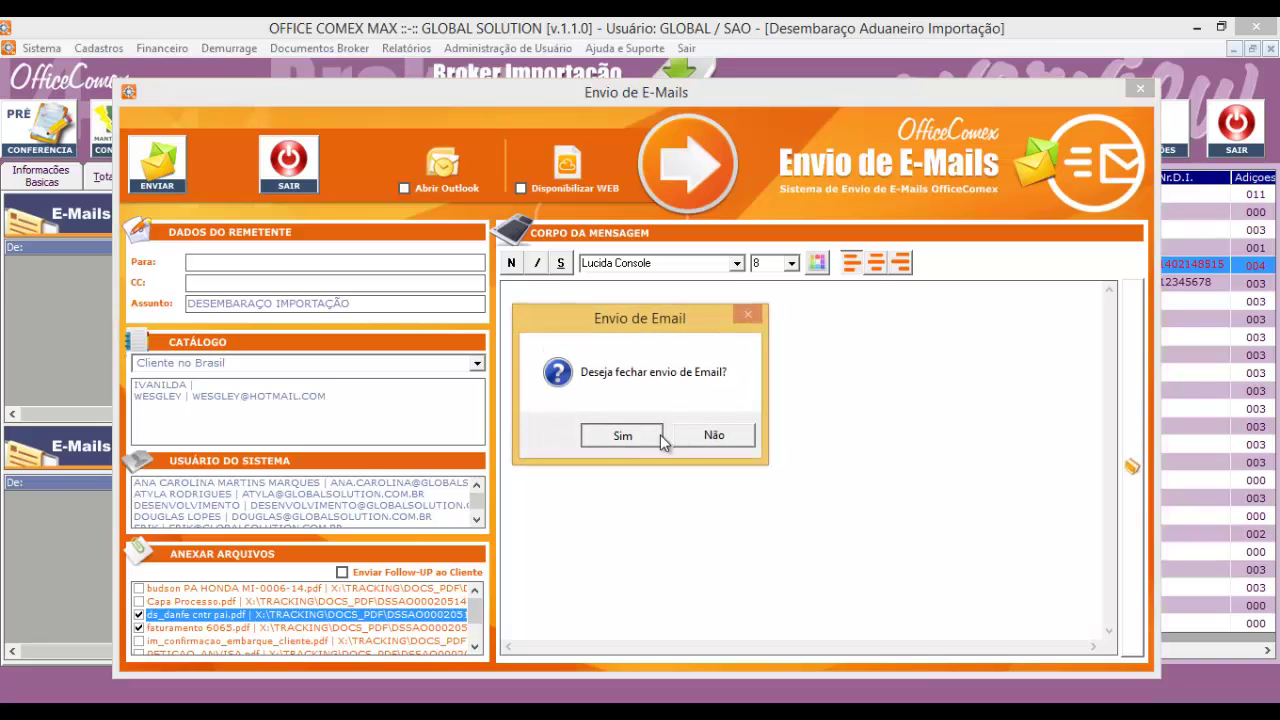
pyautogui.click(648, 442)
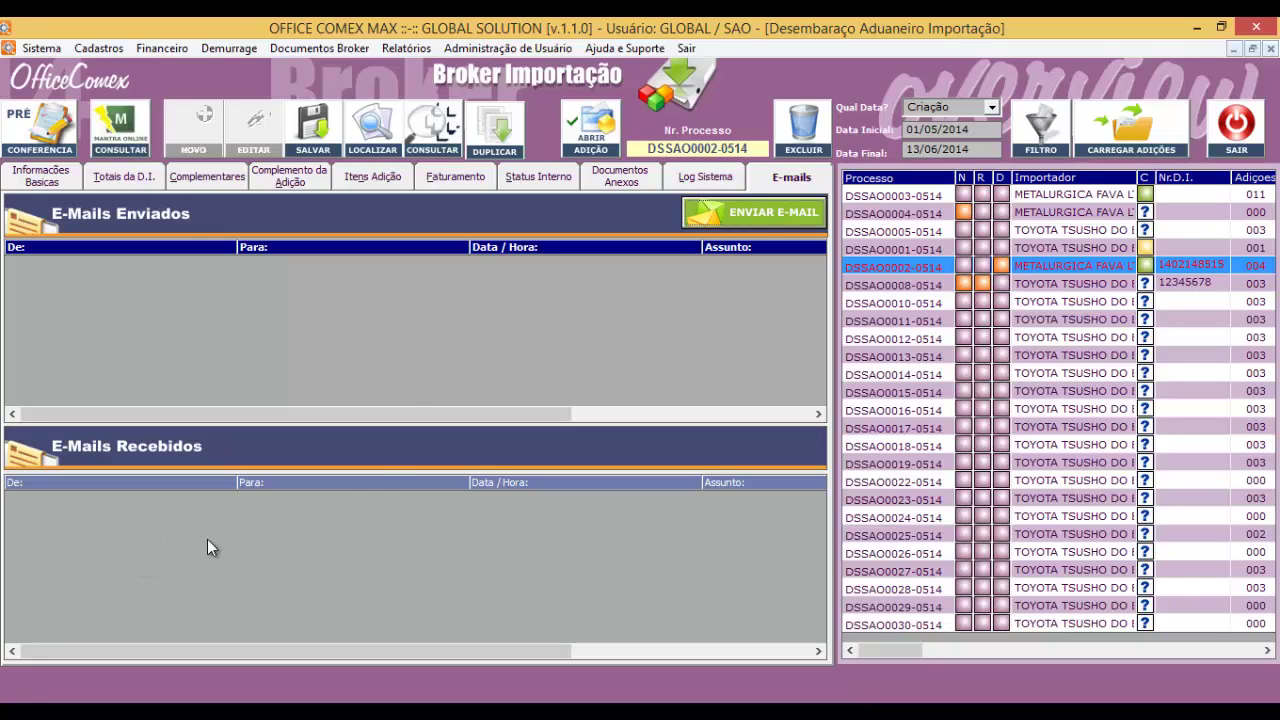
# Review the process's addition items, and the basic information, customs valuation, taxes, calculations and exchange data of addition 001.
pyautogui.click(398, 176)
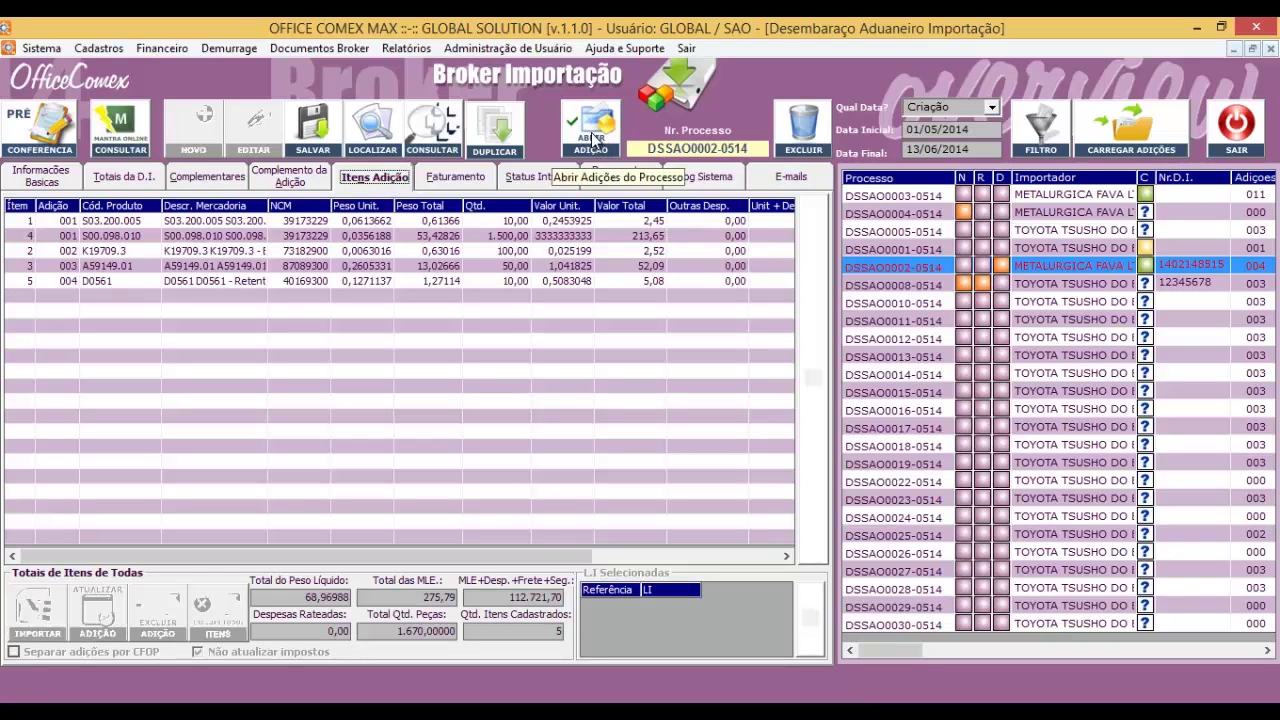
pyautogui.click(594, 140)
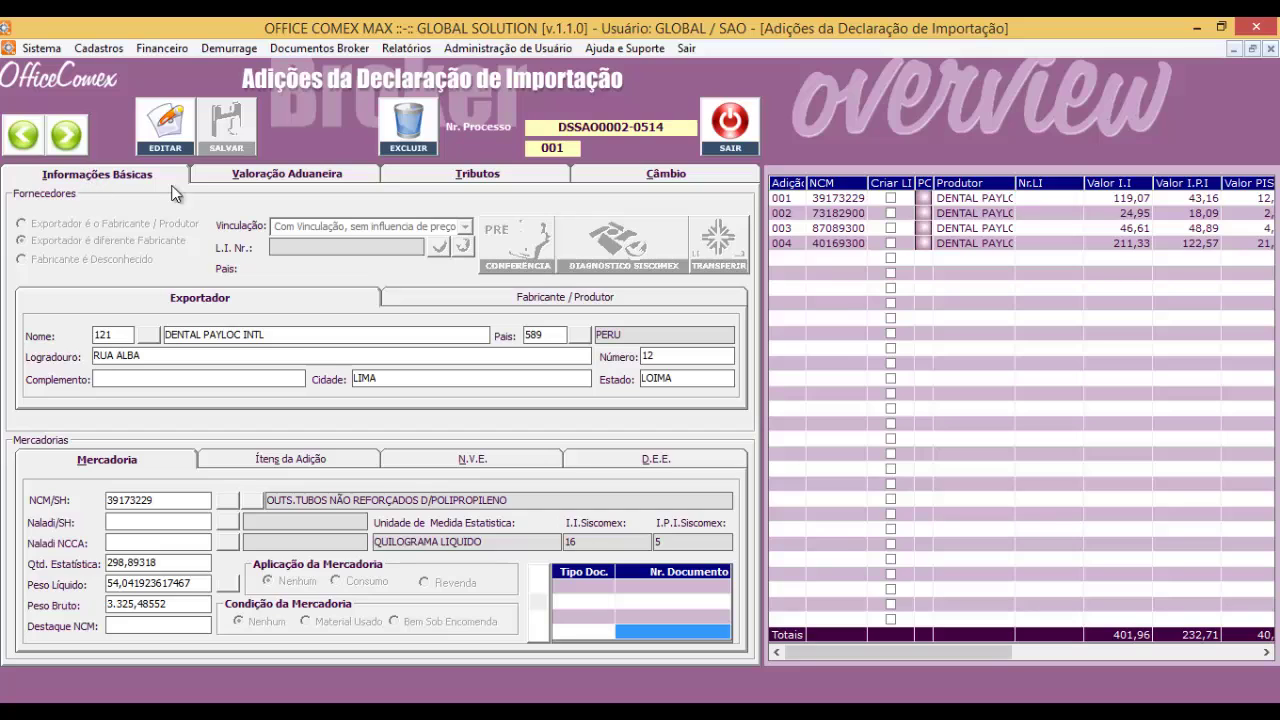
pyautogui.click(266, 178)
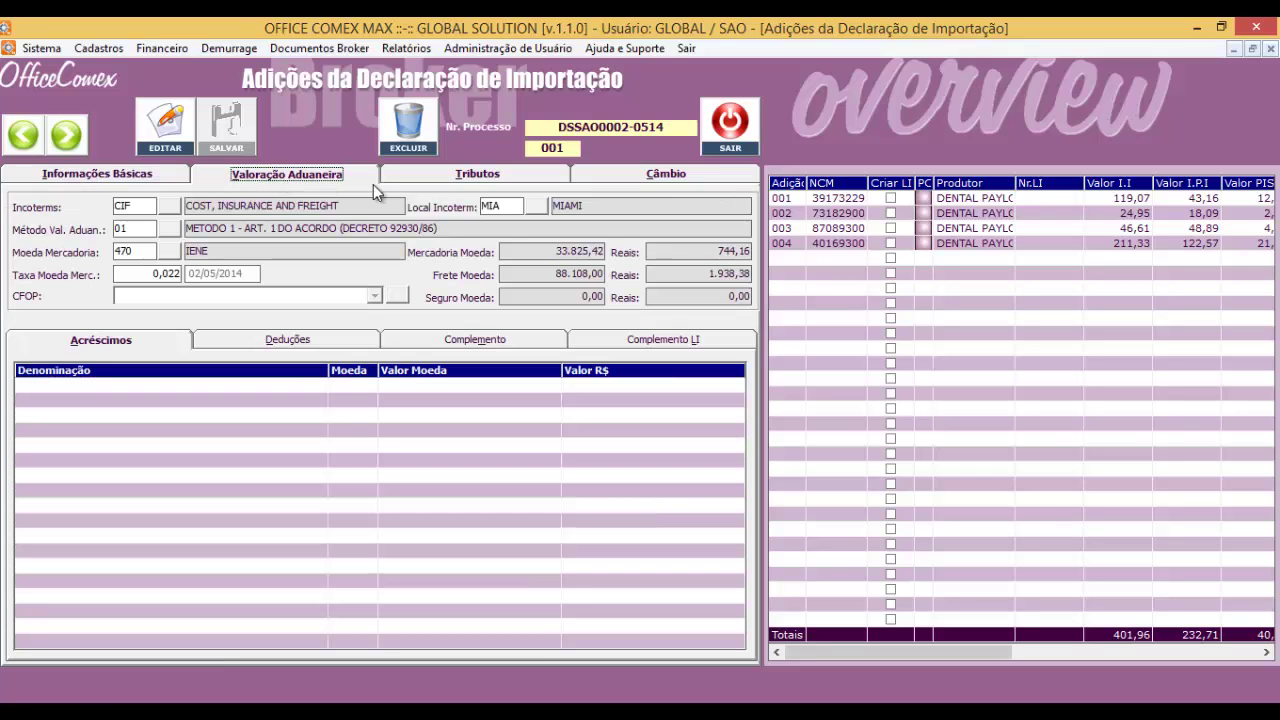
pyautogui.click(464, 177)
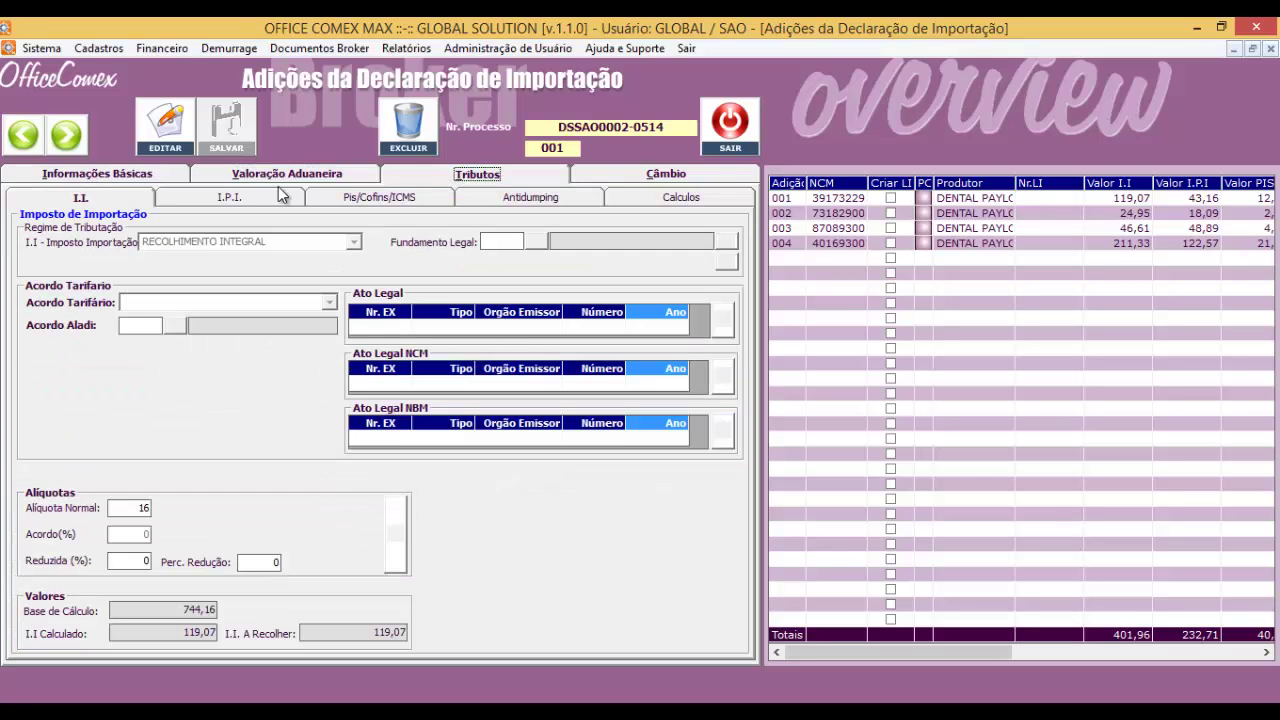
pyautogui.click(245, 201)
pyautogui.click(366, 200)
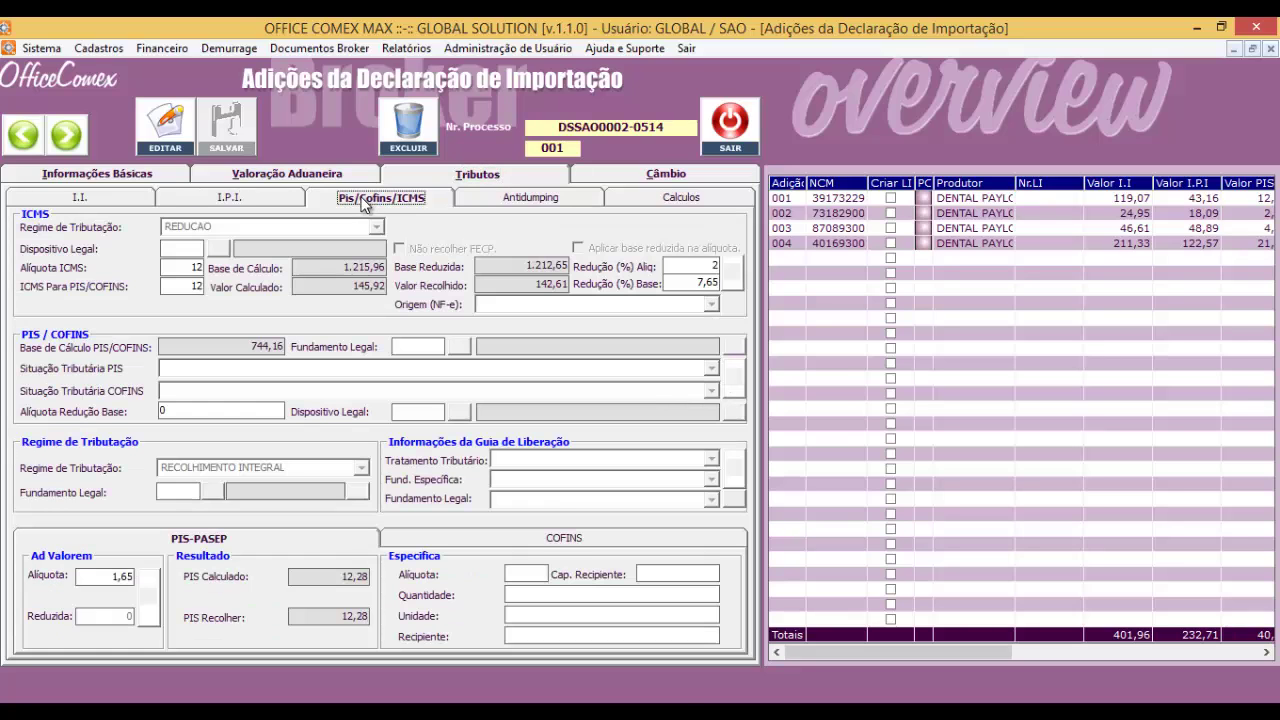
pyautogui.click(648, 202)
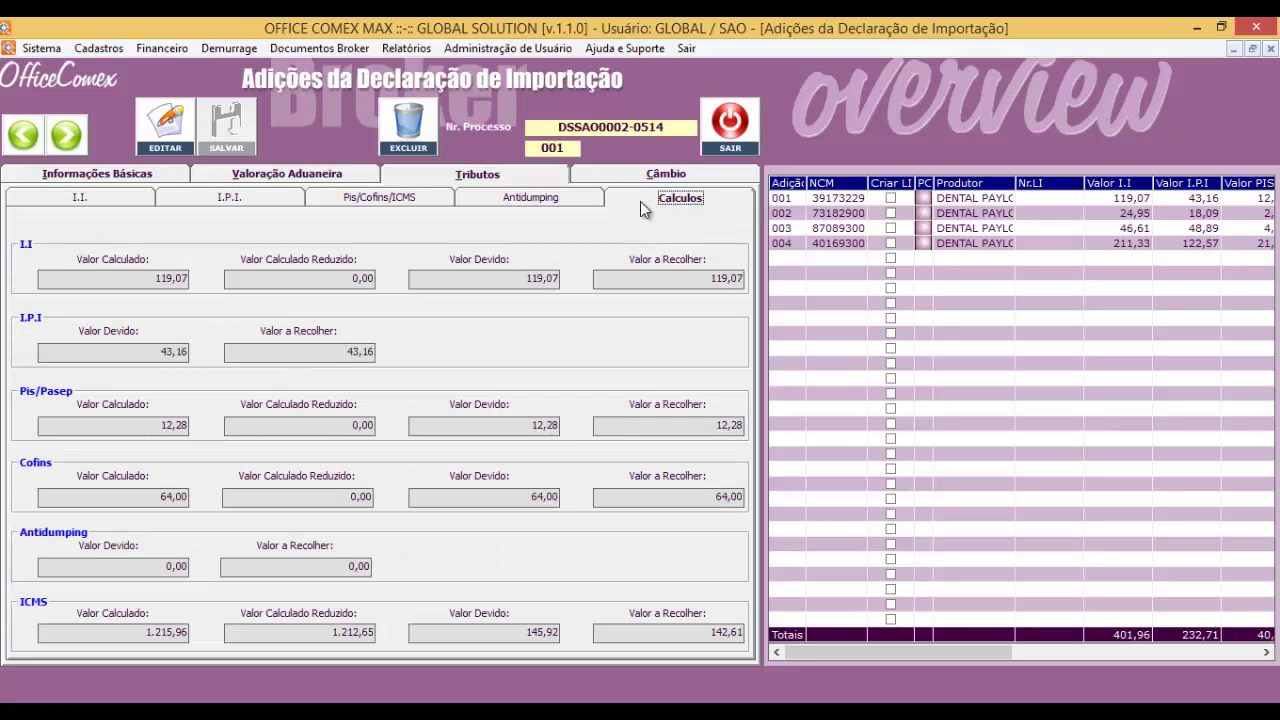
pyautogui.click(637, 177)
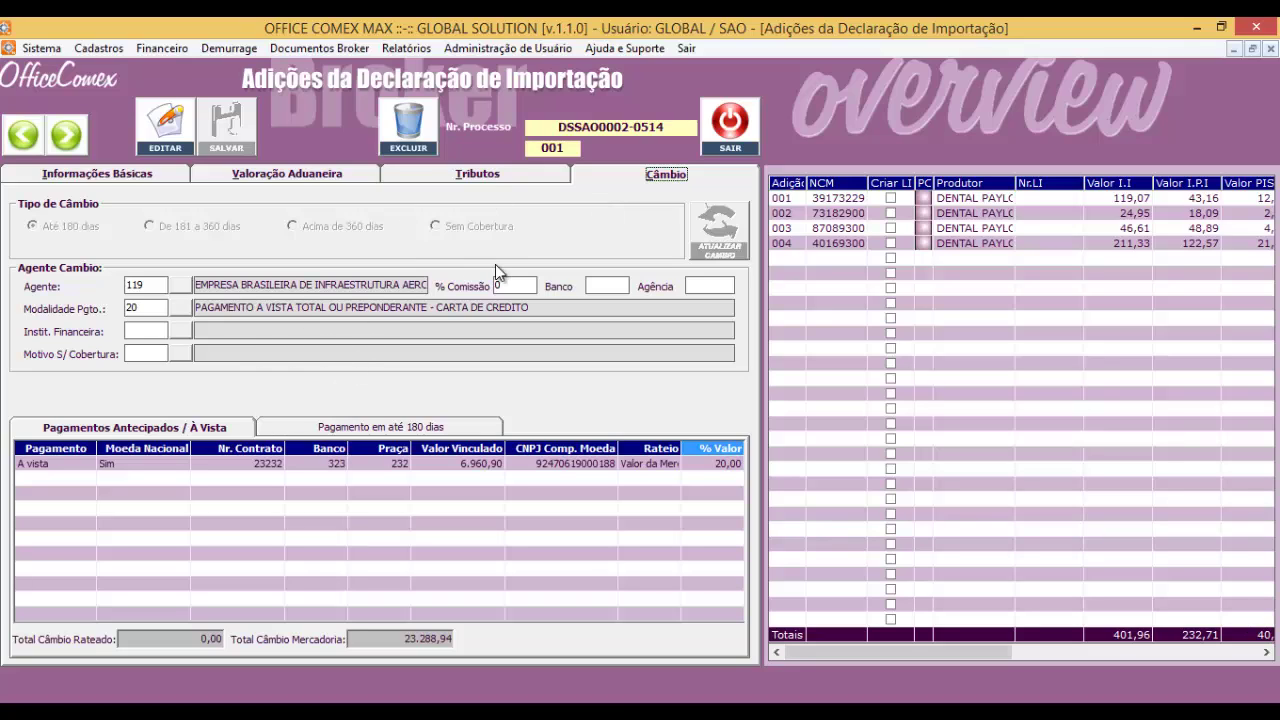
# Mark addition 001 for L.I. creation, view its basic information, and return to the process record.
pyautogui.click(891, 199)
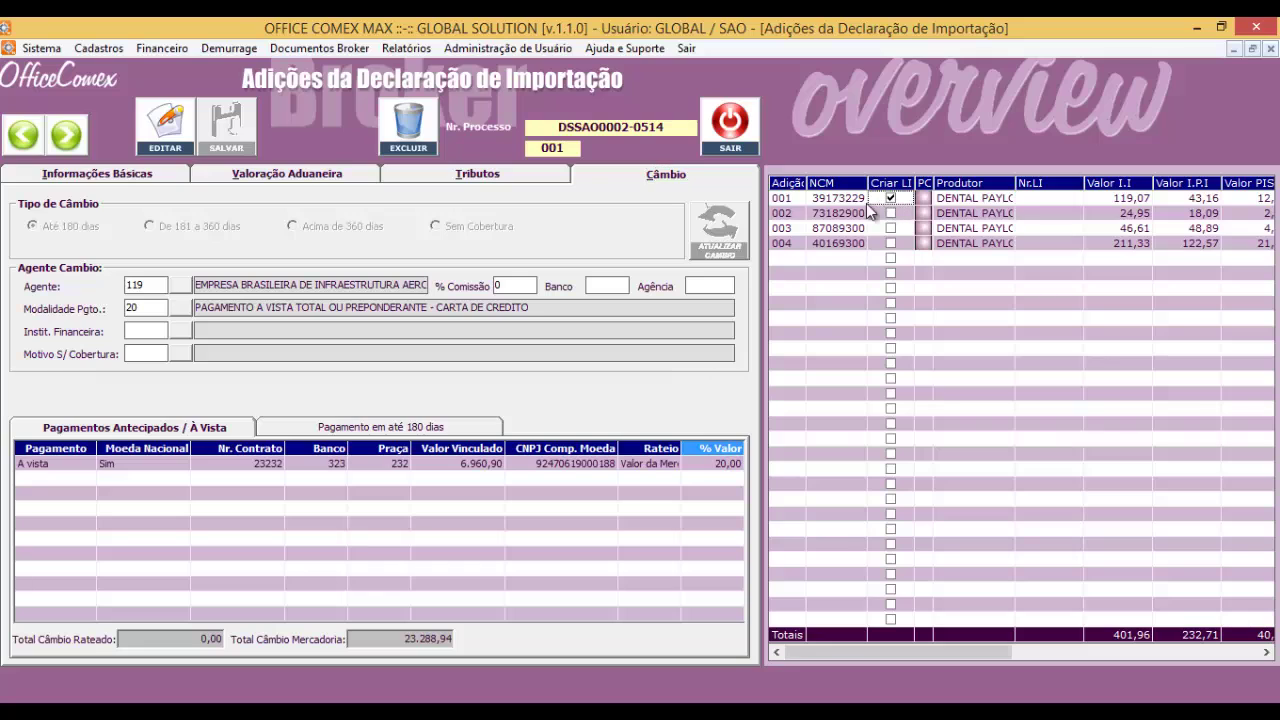
pyautogui.click(105, 179)
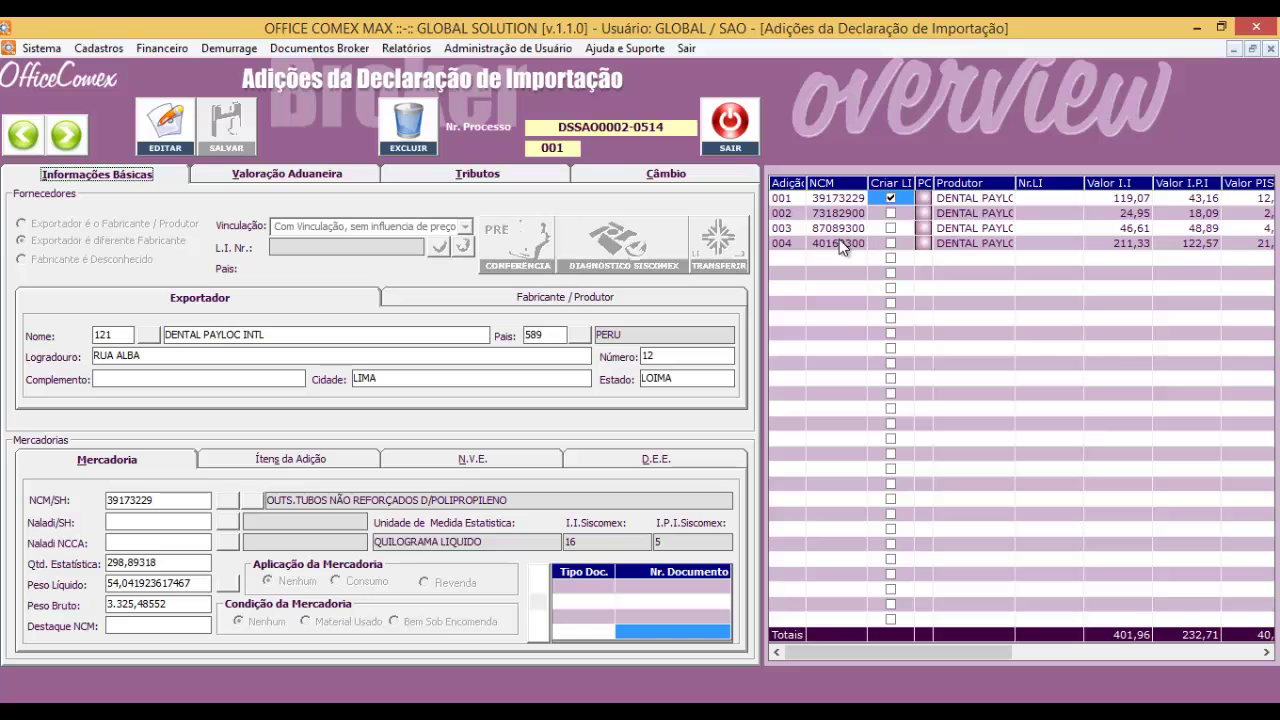
pyautogui.click(726, 154)
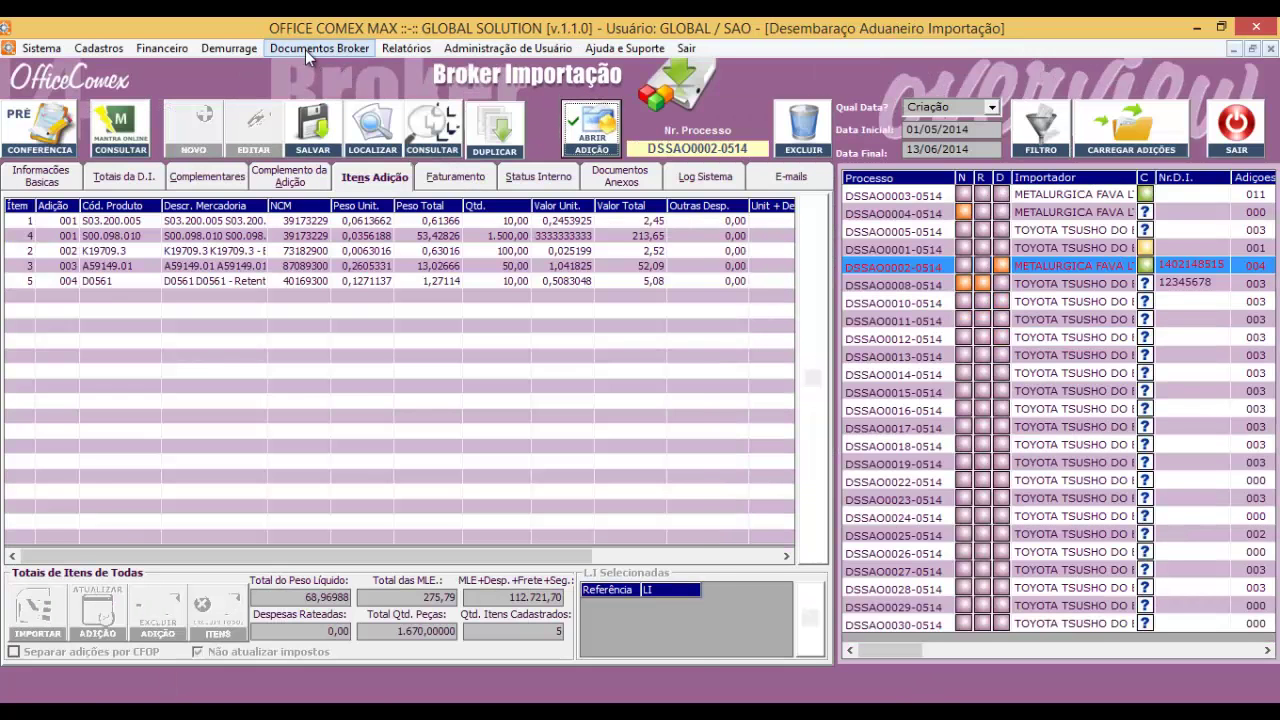
# View the process's GARE/ICMS Online form and its NF-e form, closing each without generating a document.
pyautogui.click(305, 49)
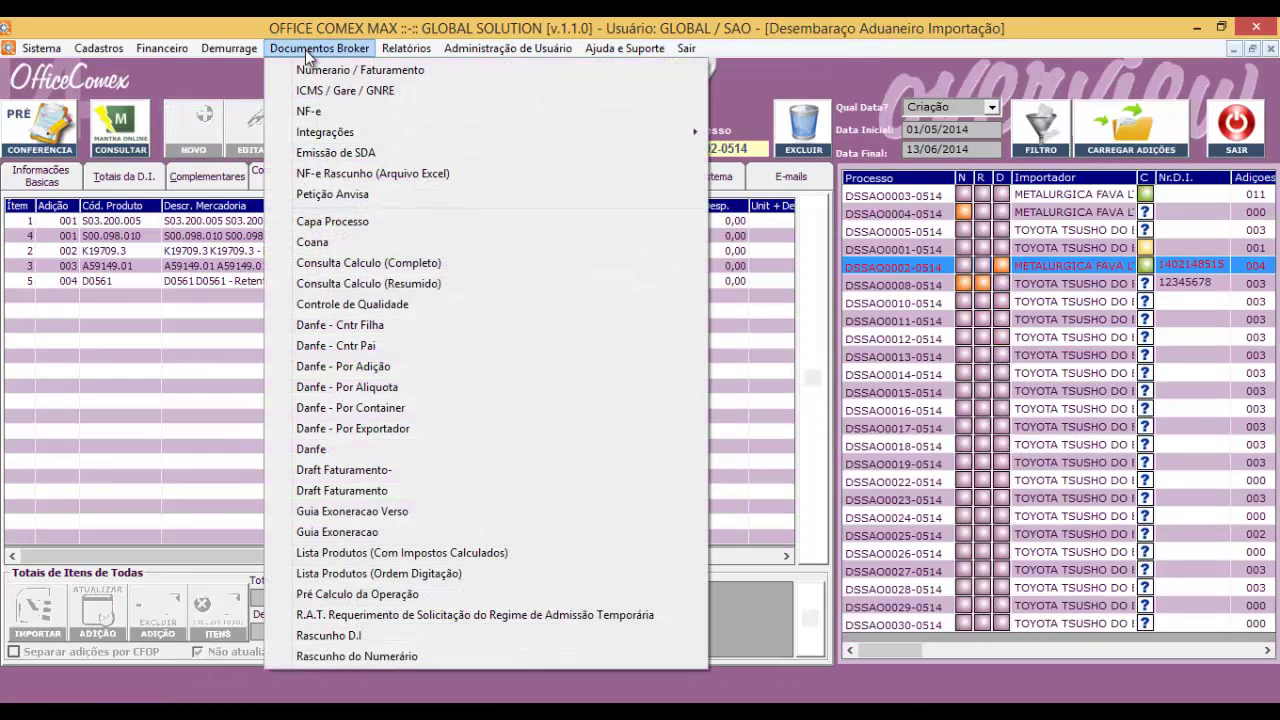
pyautogui.click(343, 90)
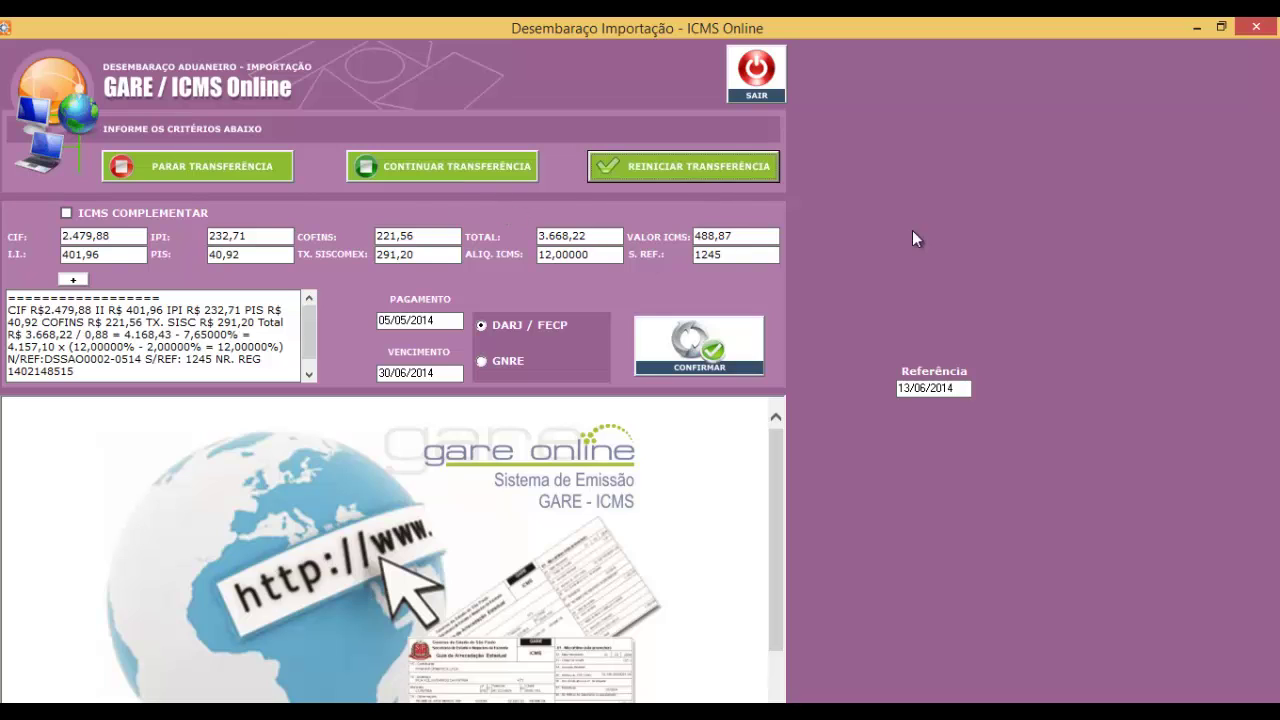
pyautogui.click(768, 92)
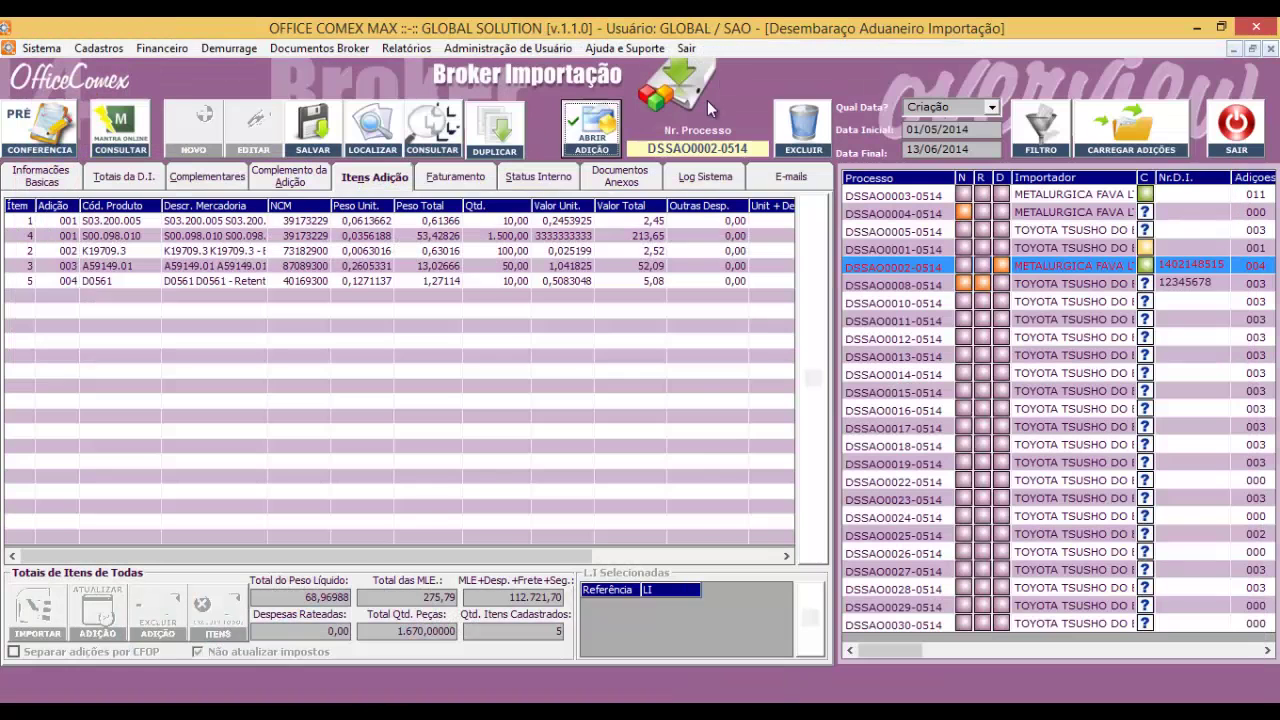
pyautogui.click(320, 50)
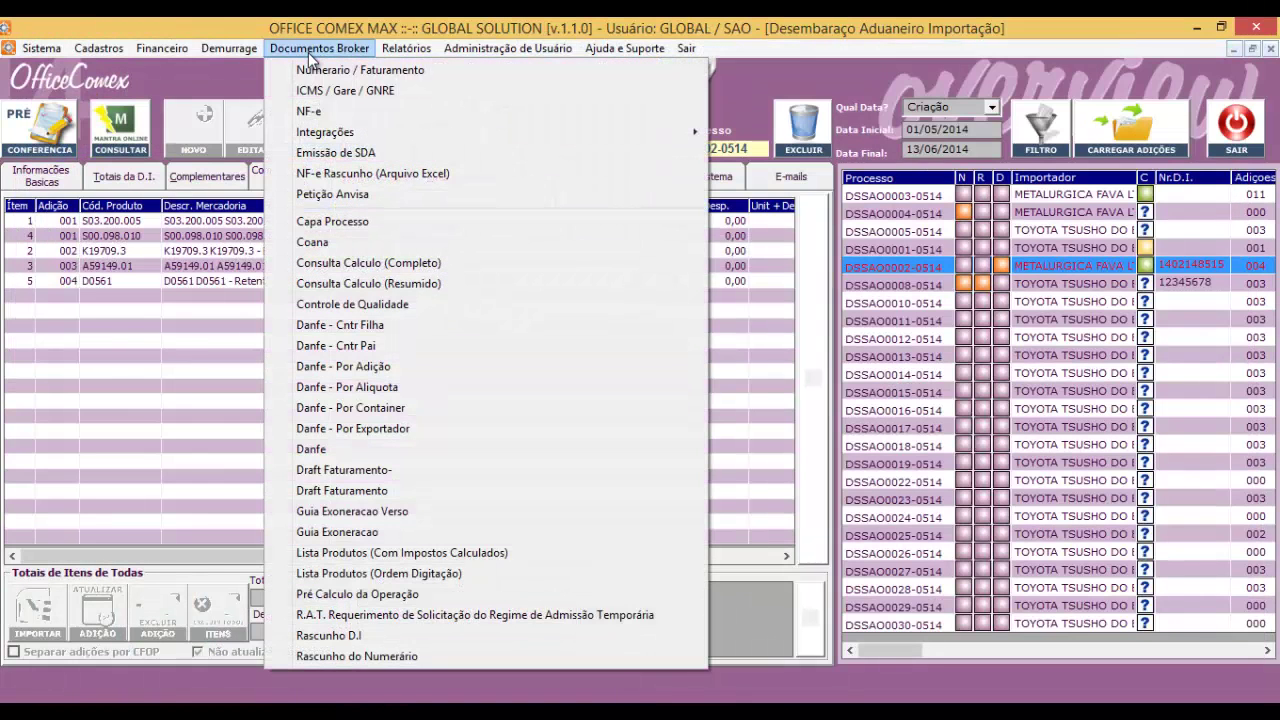
pyautogui.click(320, 111)
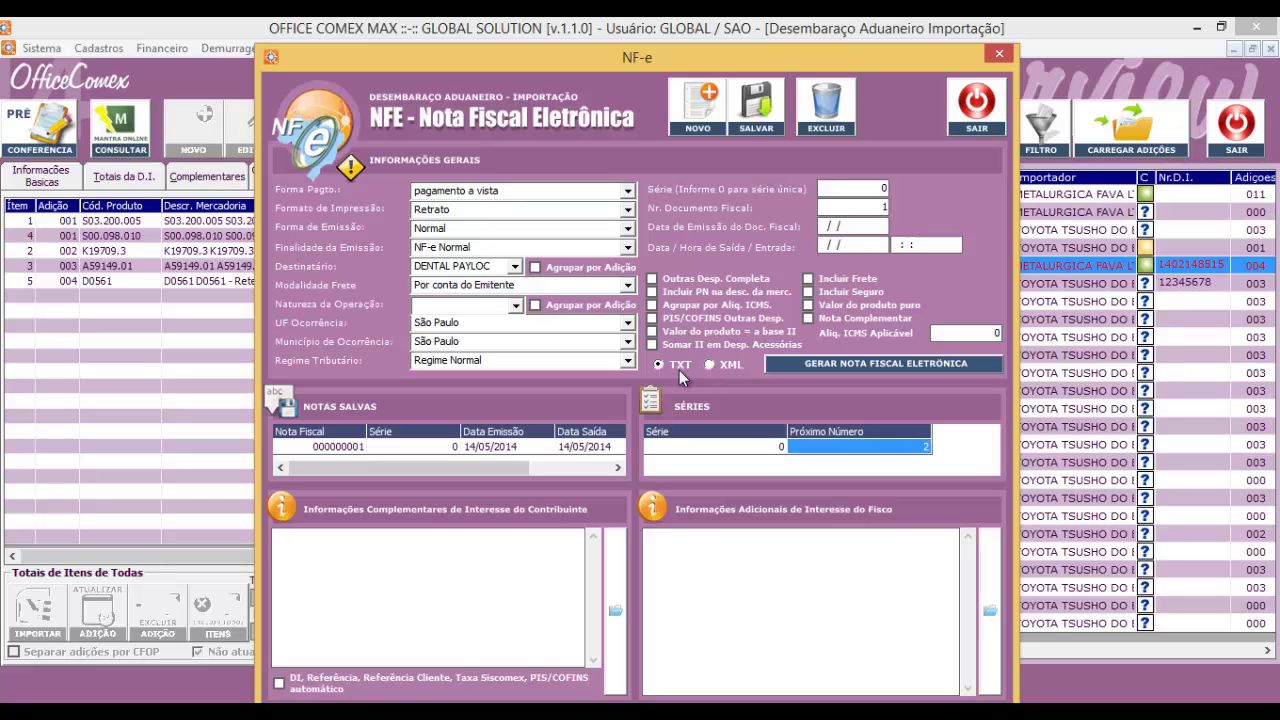
pyautogui.click(979, 128)
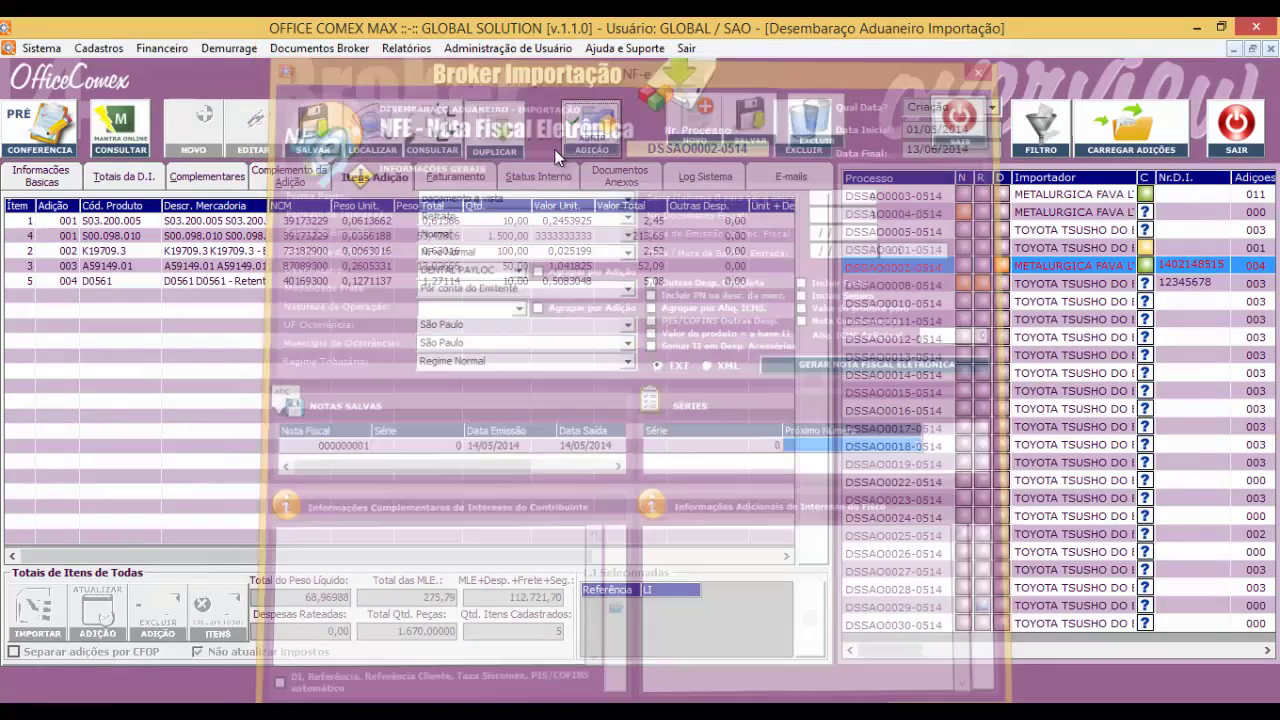
# View the Integrações options and the blank Petição ANVISA form, closing the form without creating a petition.
pyautogui.click(304, 50)
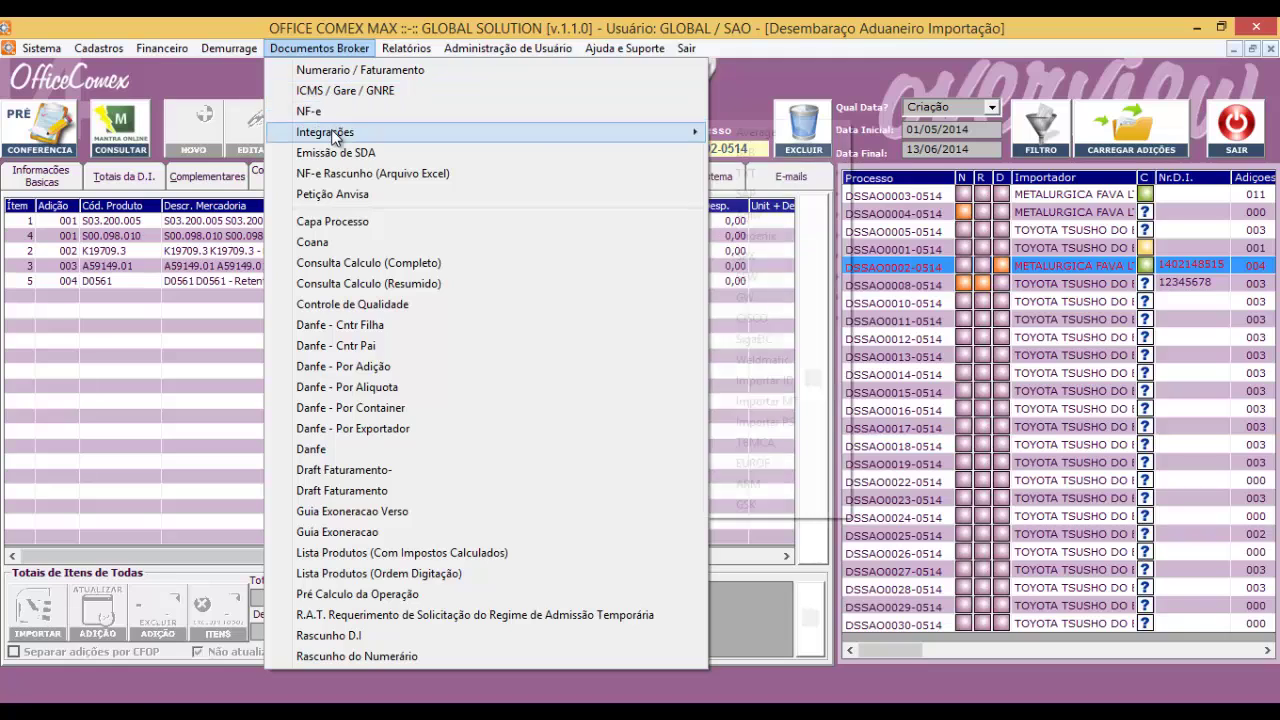
pyautogui.moveTo(340, 132)
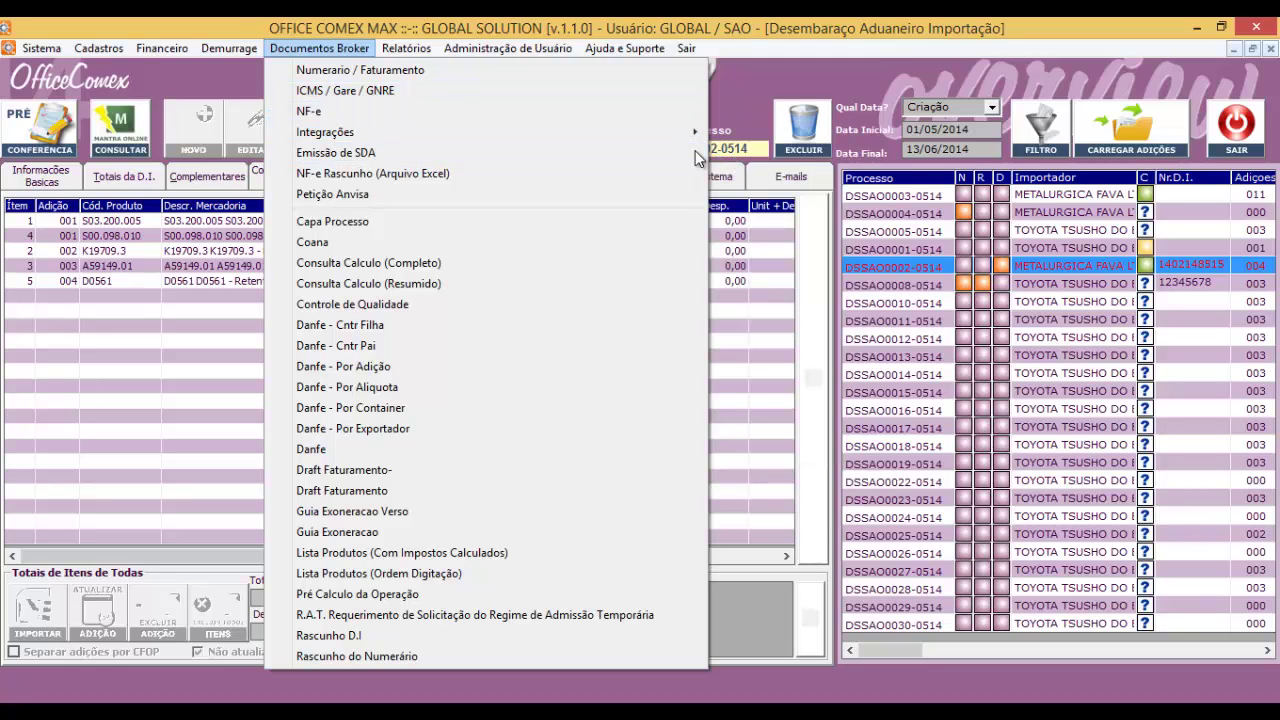
pyautogui.moveTo(769, 133)
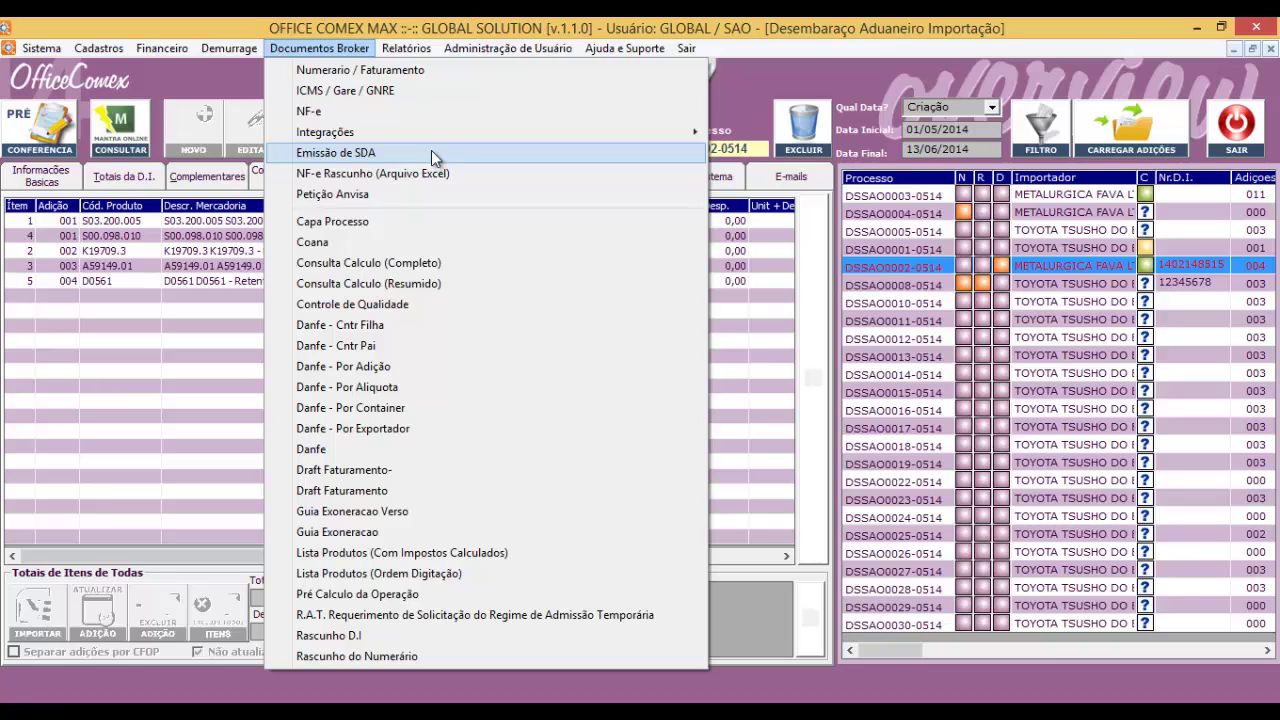
pyautogui.click(368, 194)
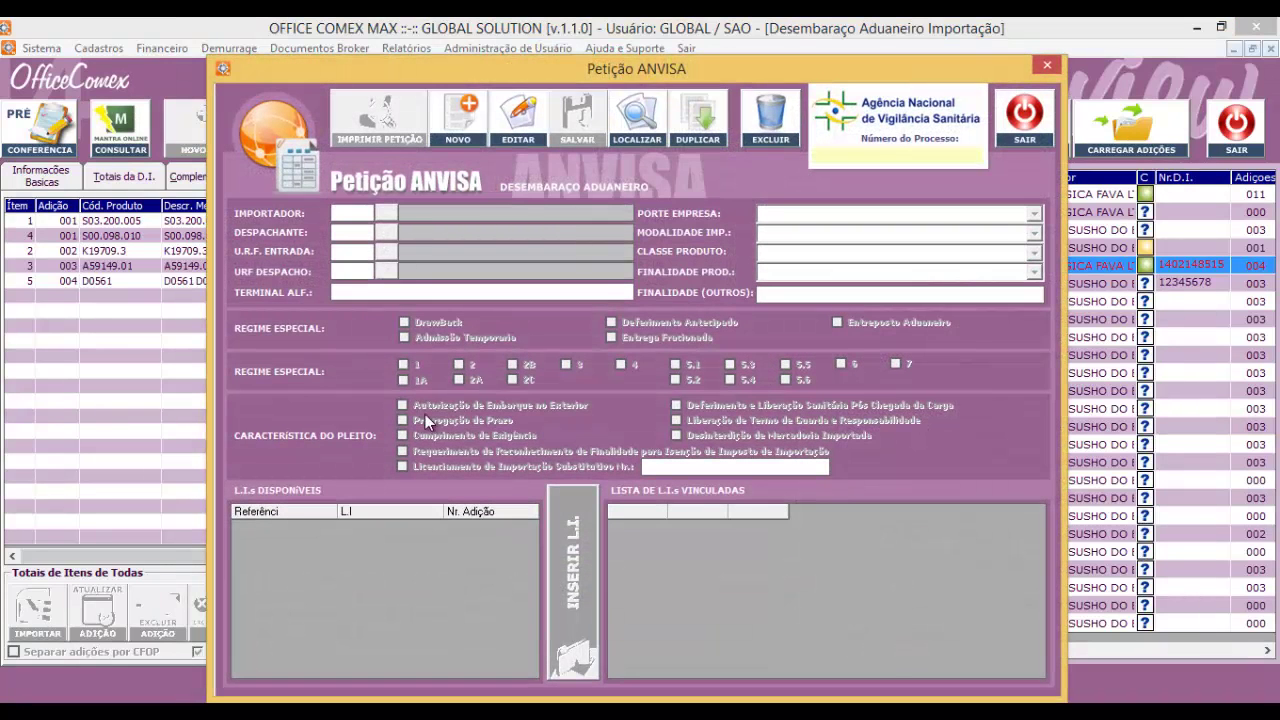
pyautogui.click(1024, 114)
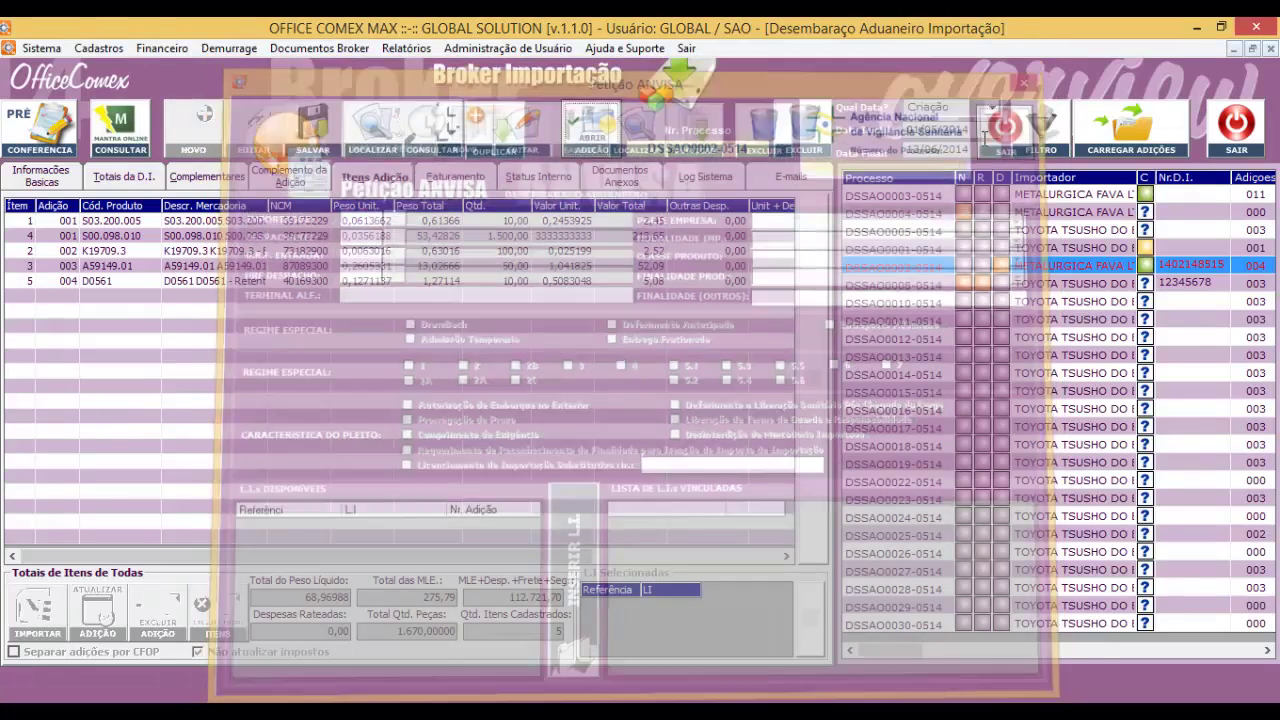
# Preview the Capa Processo report through the end of its first page, close it, and list the available broker documents.
pyautogui.click(365, 48)
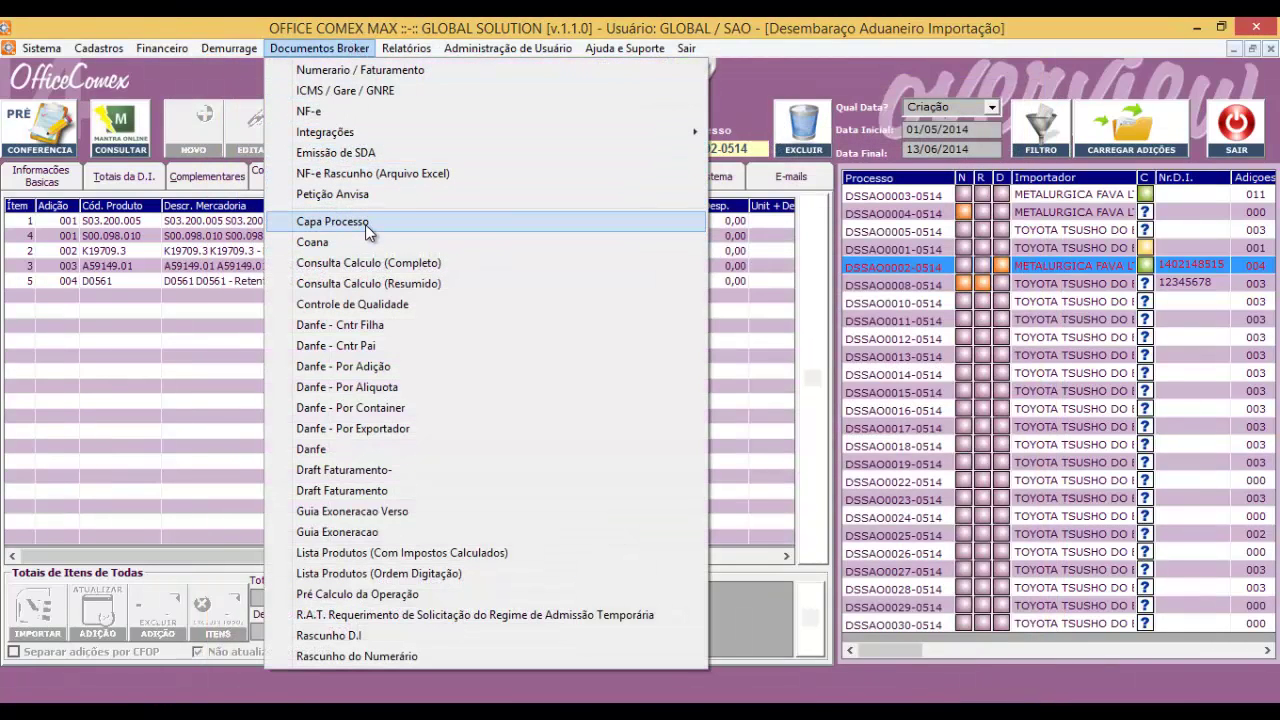
pyautogui.click(366, 231)
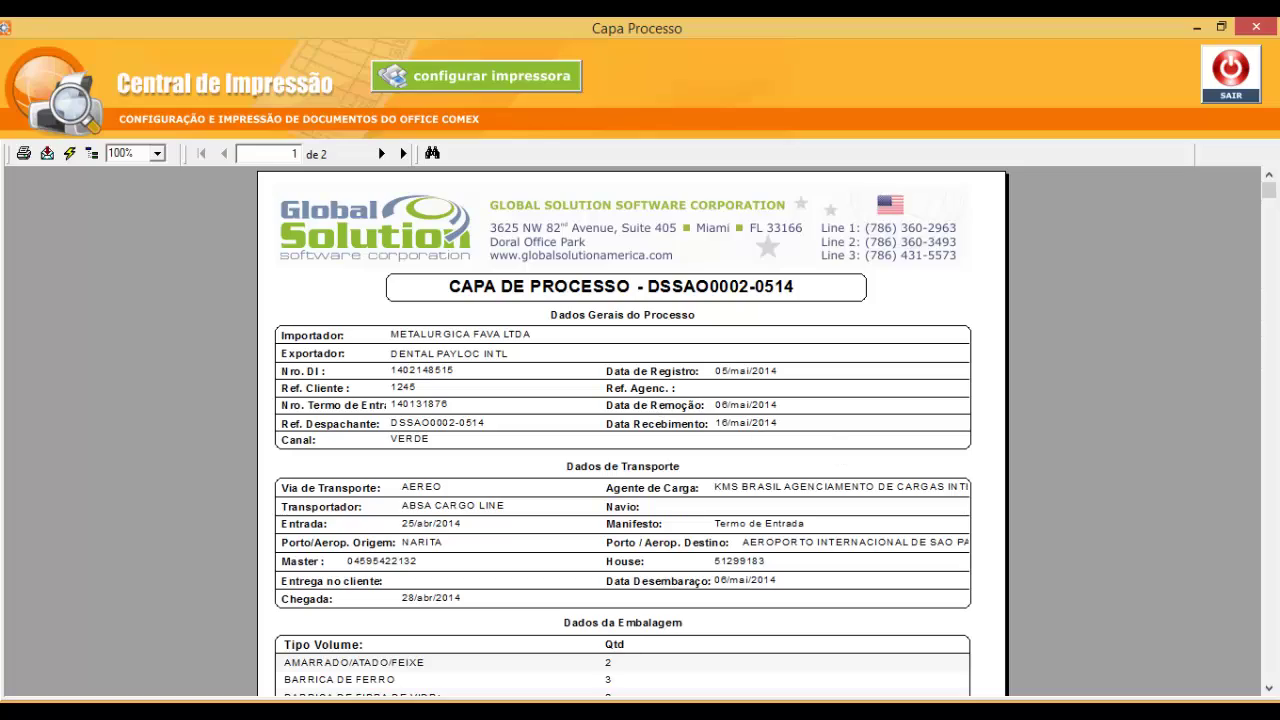
pyautogui.moveTo(1270, 195); pyautogui.dragTo(1228, 637)
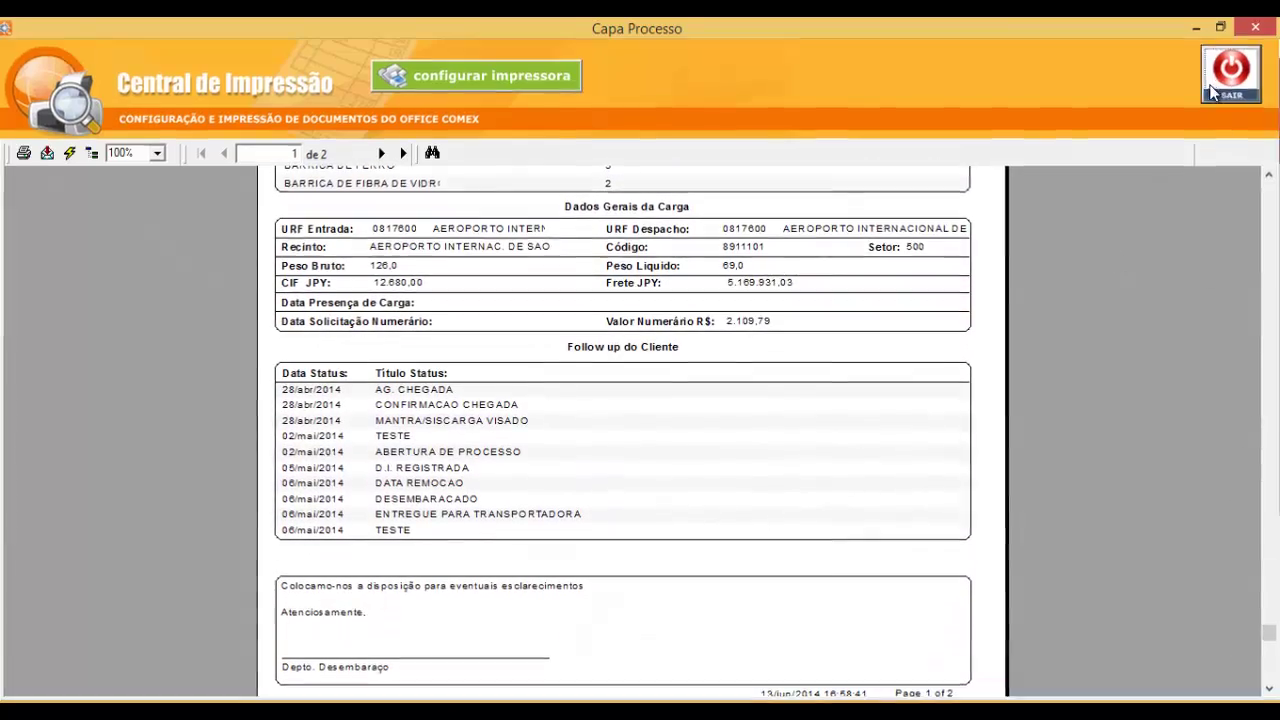
pyautogui.click(1230, 85)
pyautogui.click(291, 51)
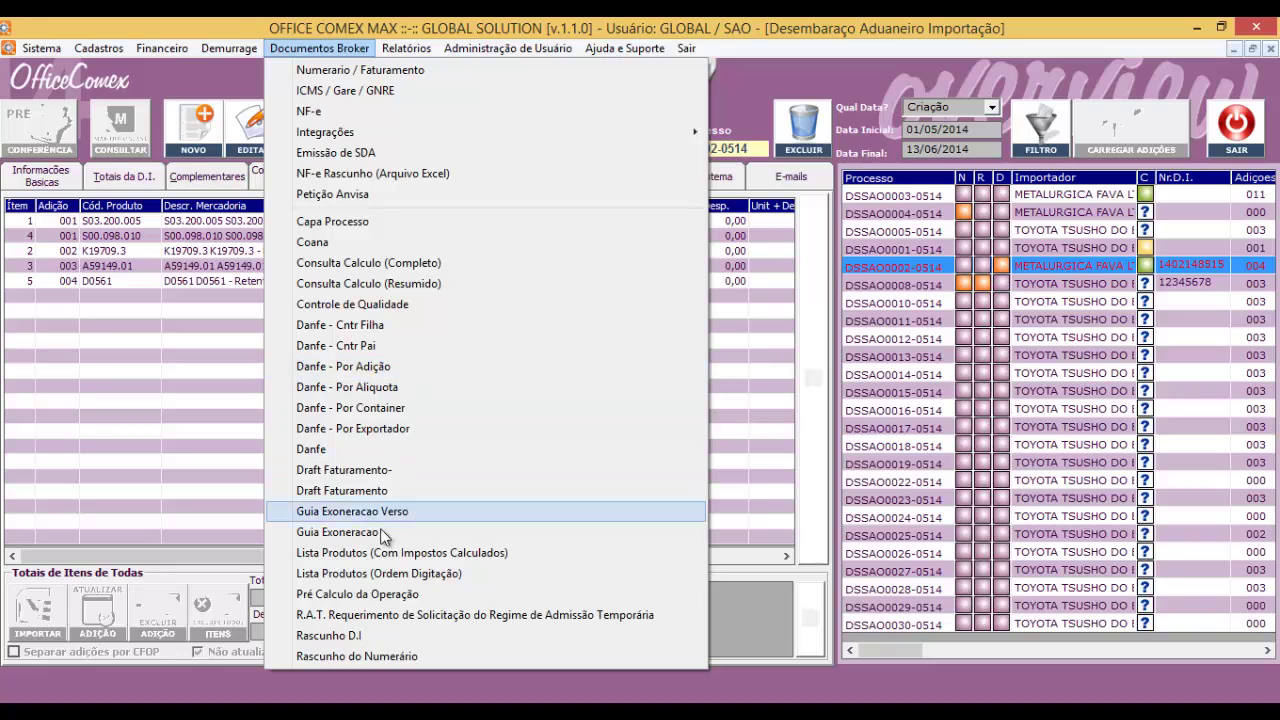
# Preview the Rascunho D.I report from its first pages to the last page, close it, and return to the process record.
pyautogui.click(366, 636)
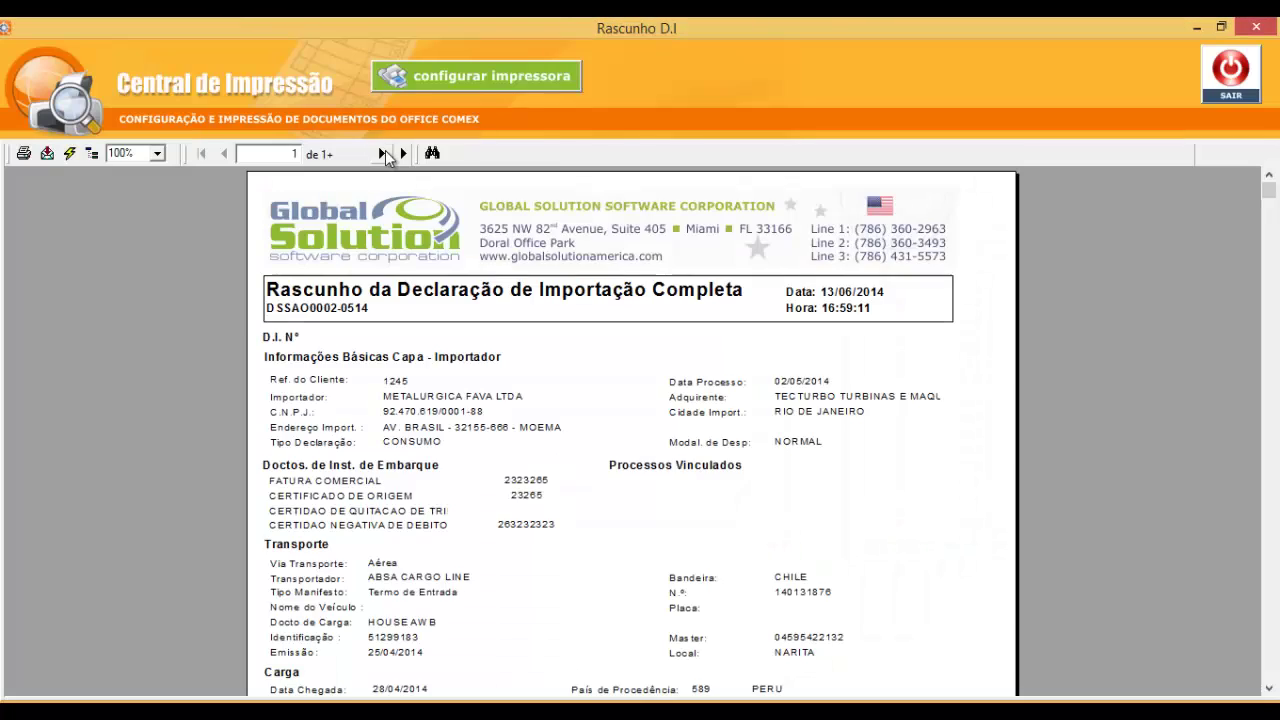
pyautogui.click(386, 155)
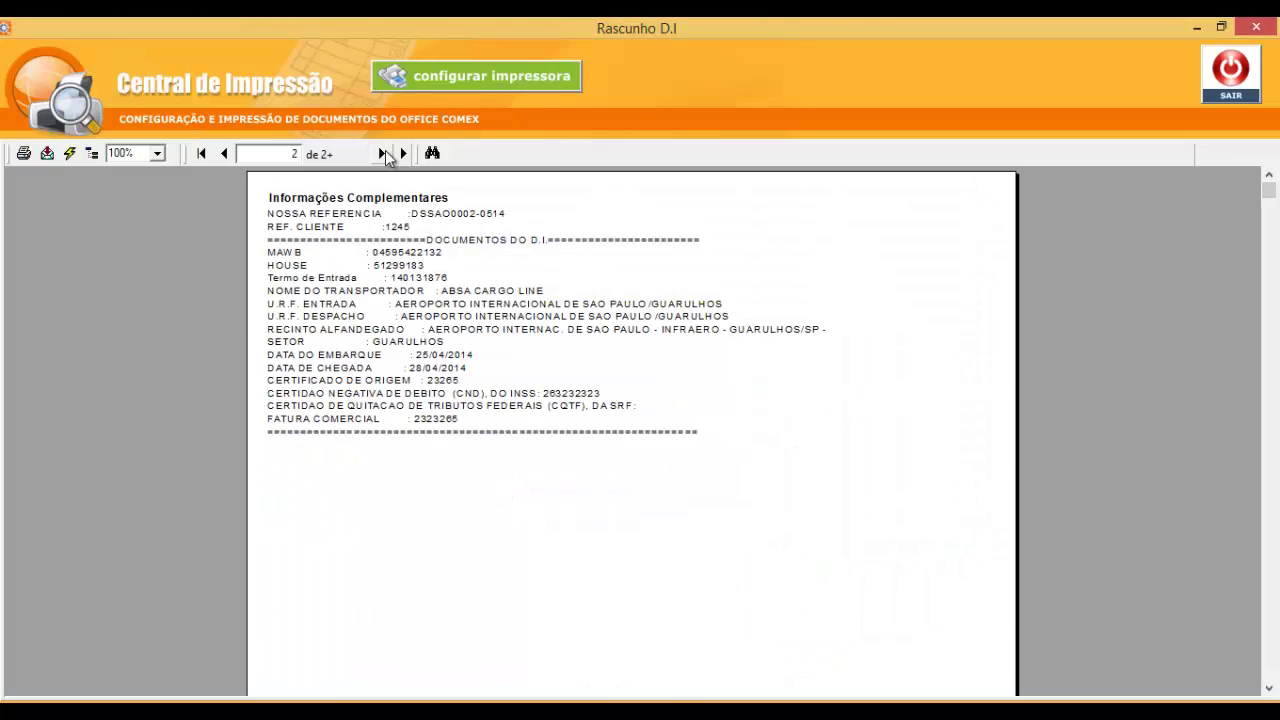
pyautogui.click(401, 154)
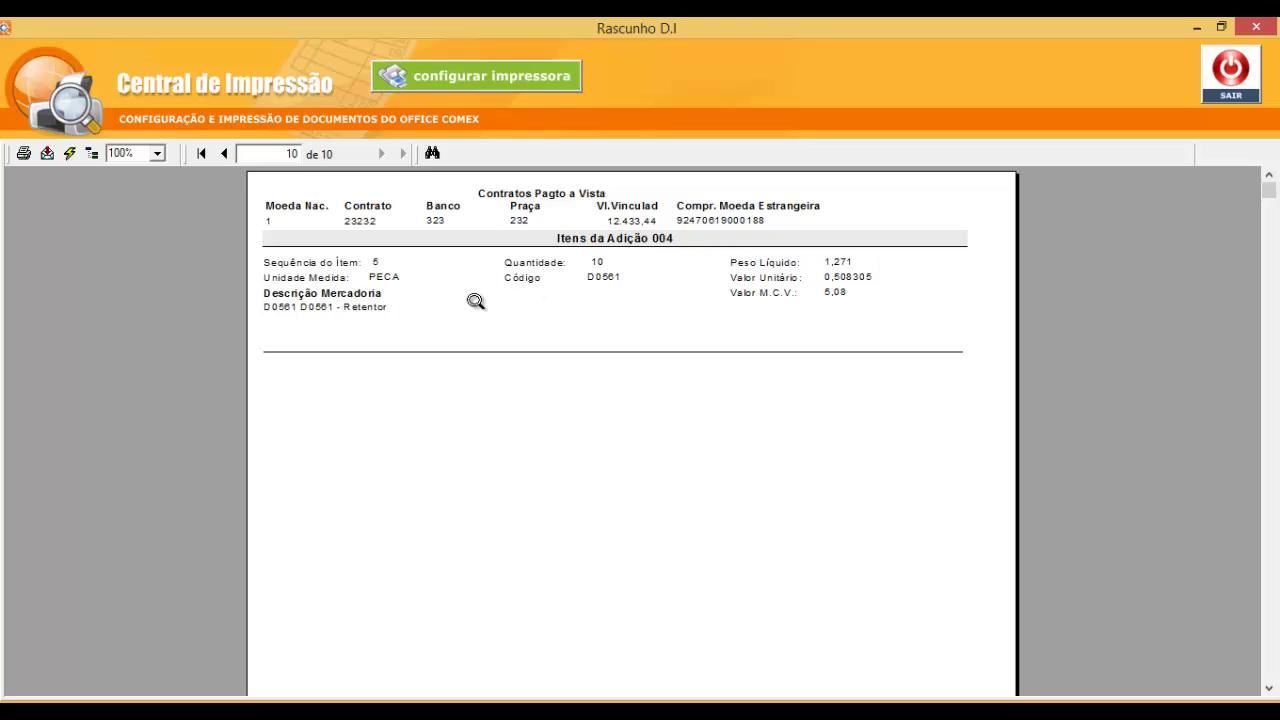
pyautogui.click(1232, 95)
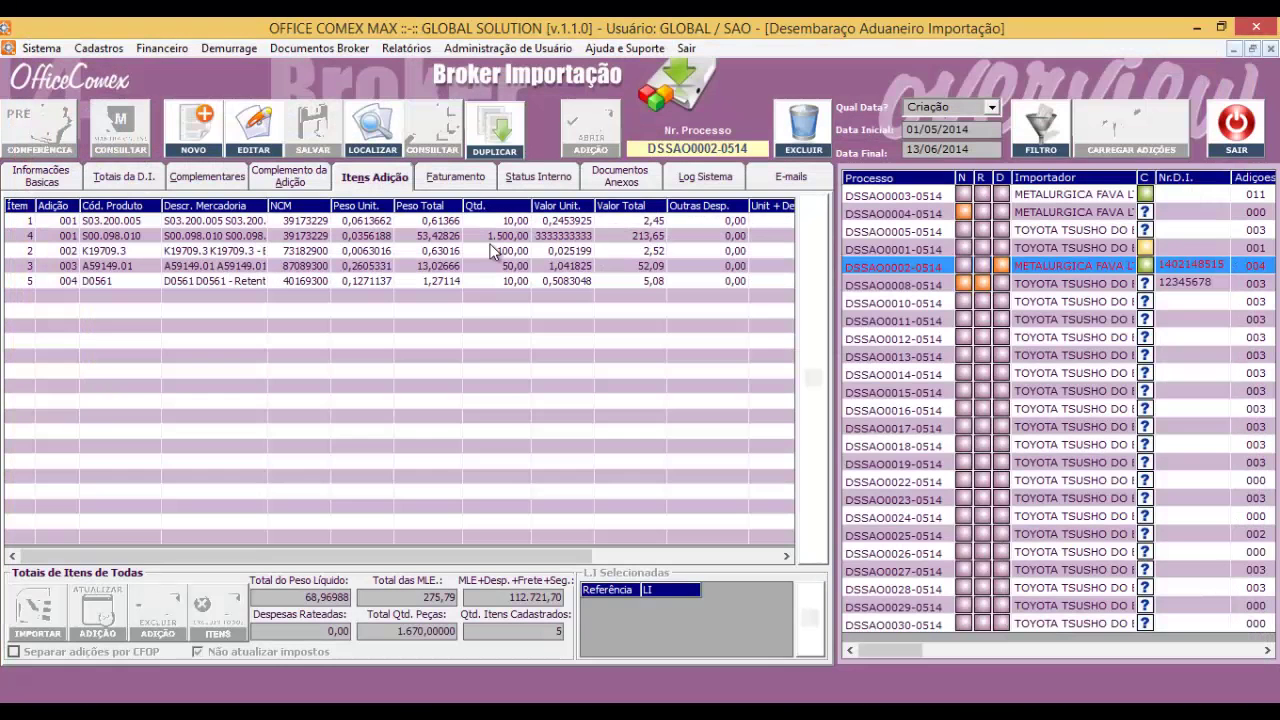
pyautogui.click(296, 49)
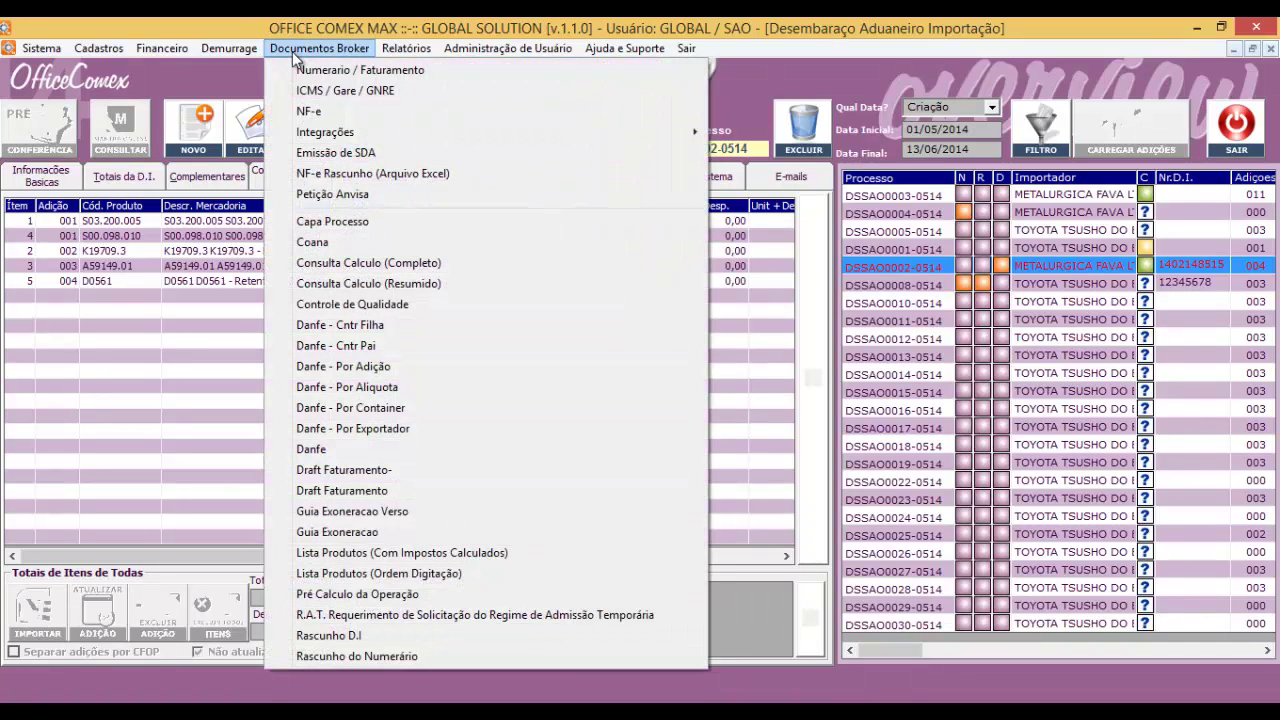
pyautogui.click(174, 78)
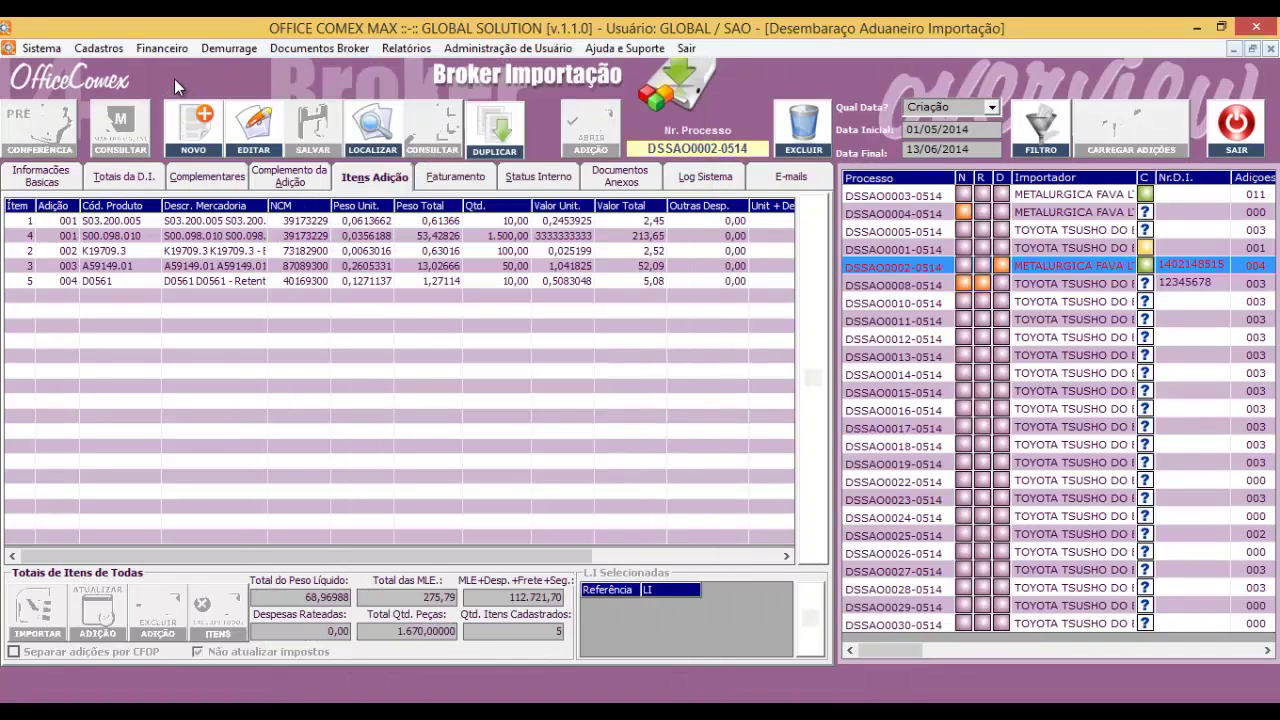
# Put the process record in edit mode, review the Pré Conferência de D.I. list to its end, and close it without transferring to Siscomex.
pyautogui.click(253, 133)
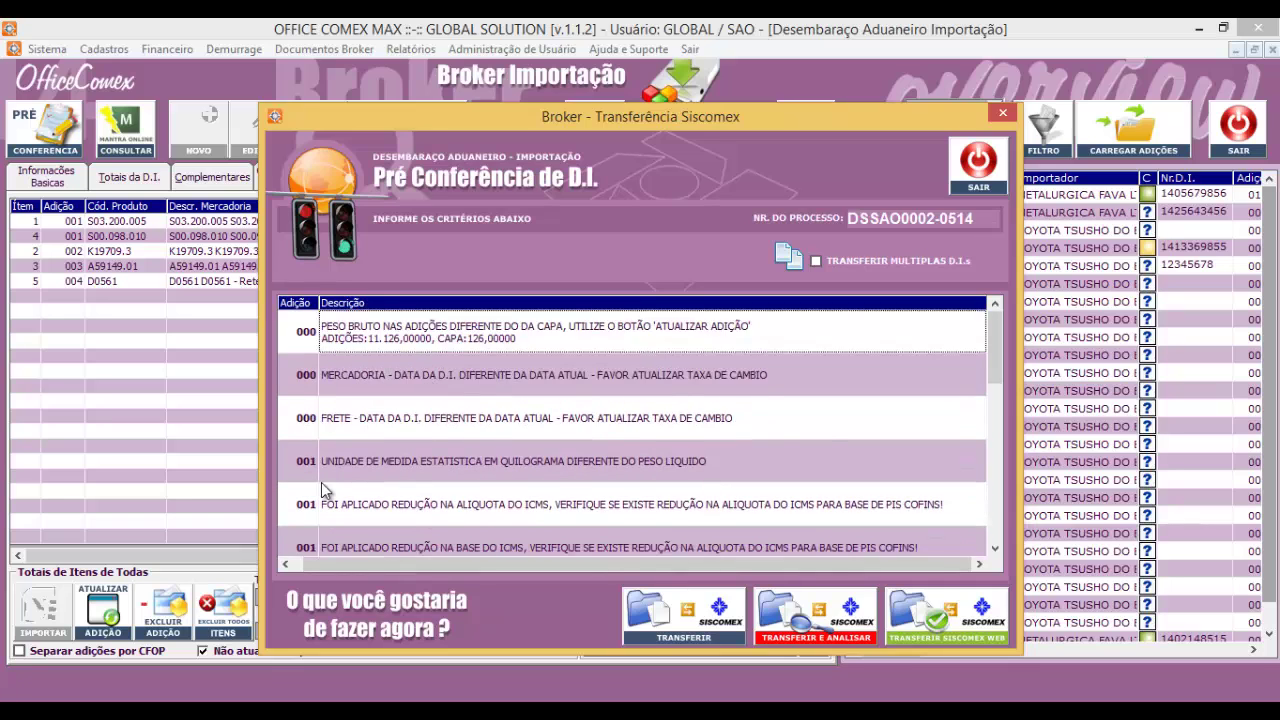
pyautogui.scroll(-1, 321, 482)
pyautogui.scroll(-1, 338, 445)
pyautogui.scroll(-1, 338, 445)
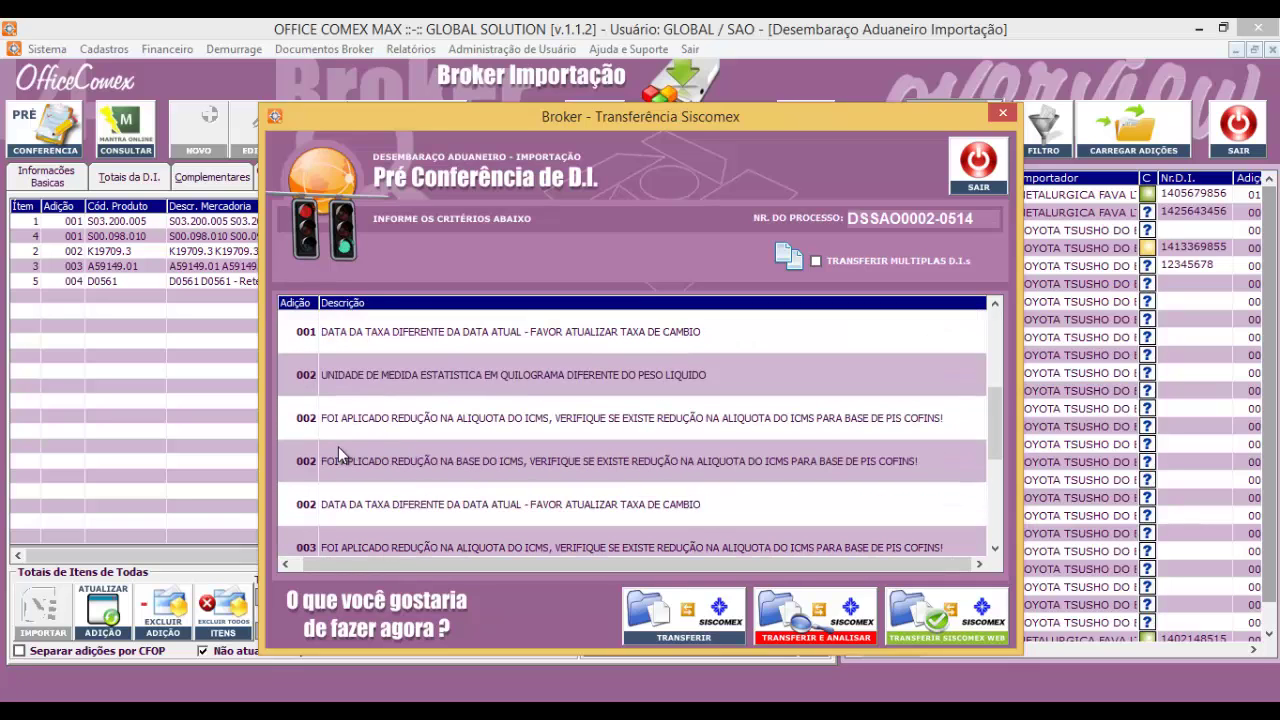
pyautogui.scroll(-2, 396, 508)
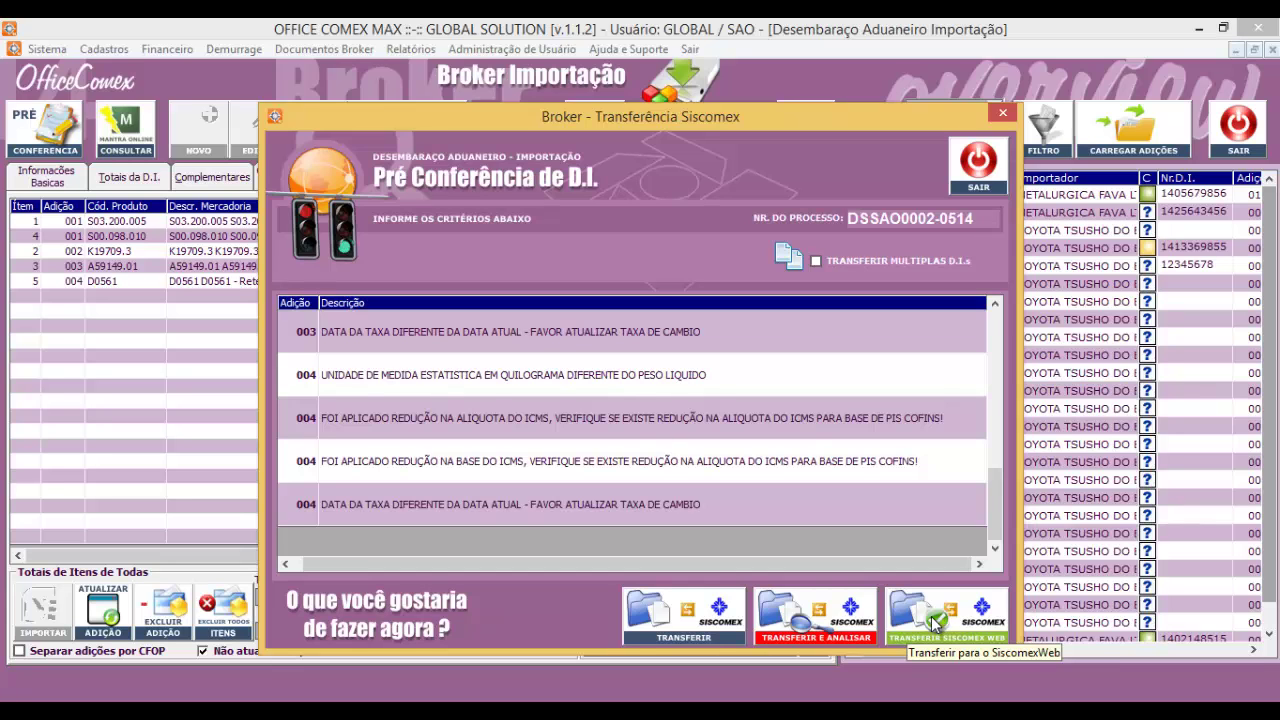
pyautogui.click(968, 183)
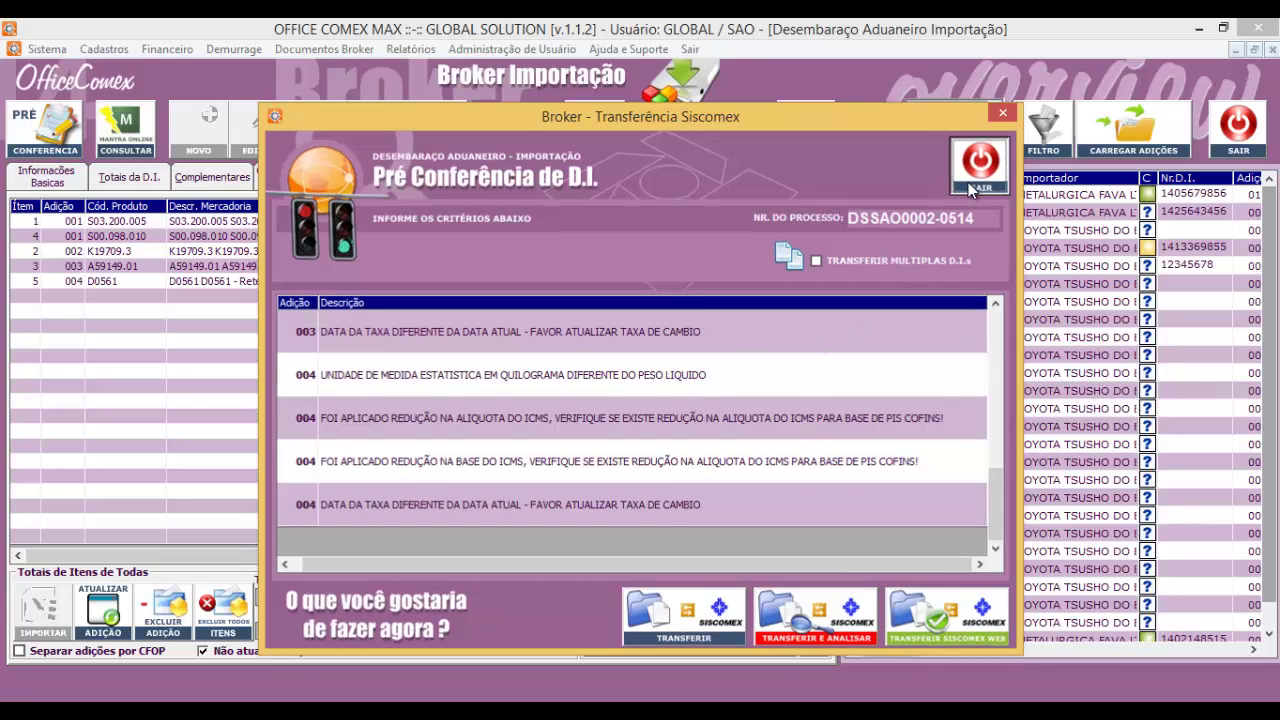